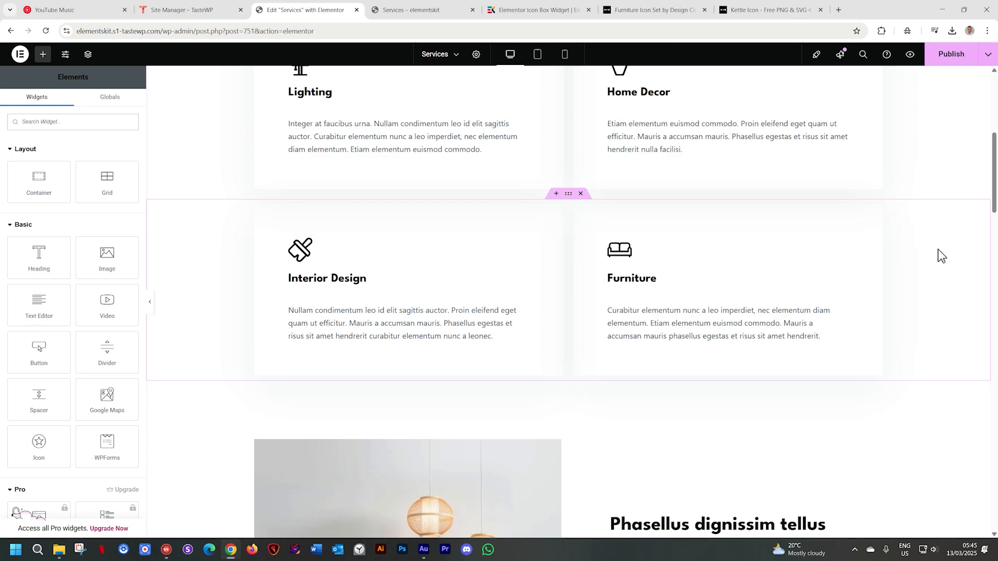
Examine the icon box style examples on the ElementsKit Icon Box widget demo page
{"action": "left_click", "coordinate": [513, 8]}
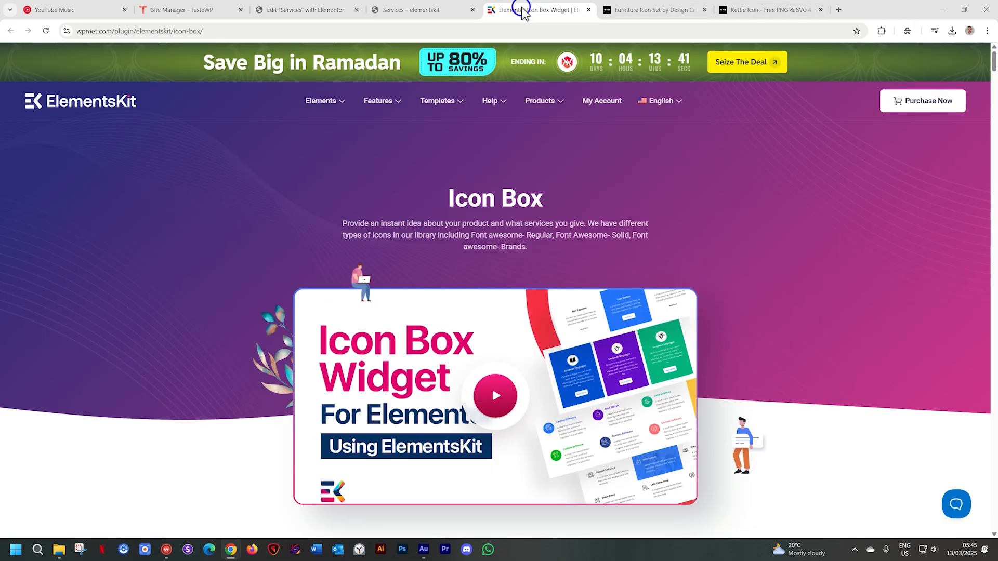
{"action": "scroll", "coordinate": [965, 295], "scroll_direction": "down", "scroll_amount": 5}
{"action": "scroll", "coordinate": [948, 281], "scroll_direction": "down", "scroll_amount": 3}
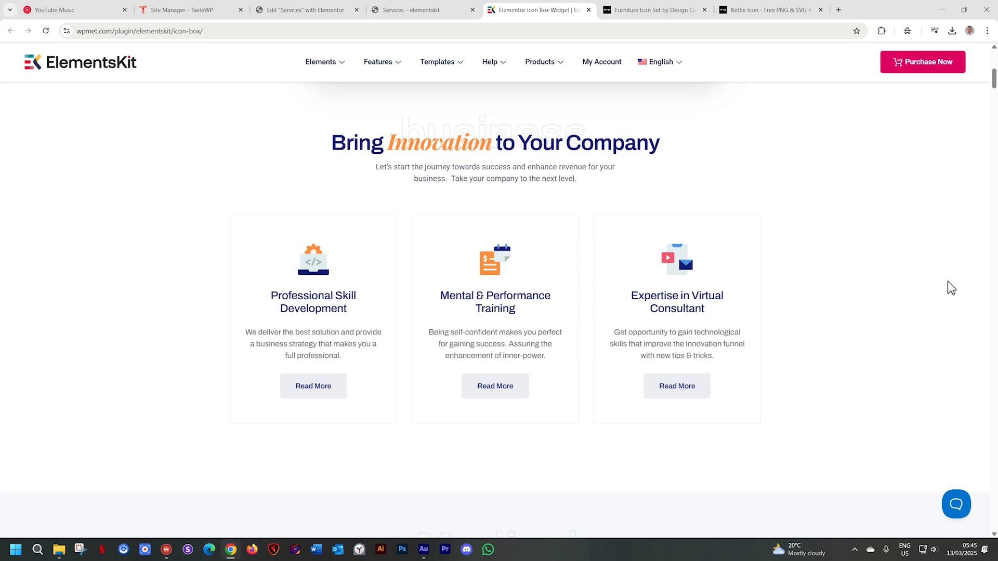
{"action": "scroll", "coordinate": [947, 287], "scroll_direction": "down", "scroll_amount": 2}
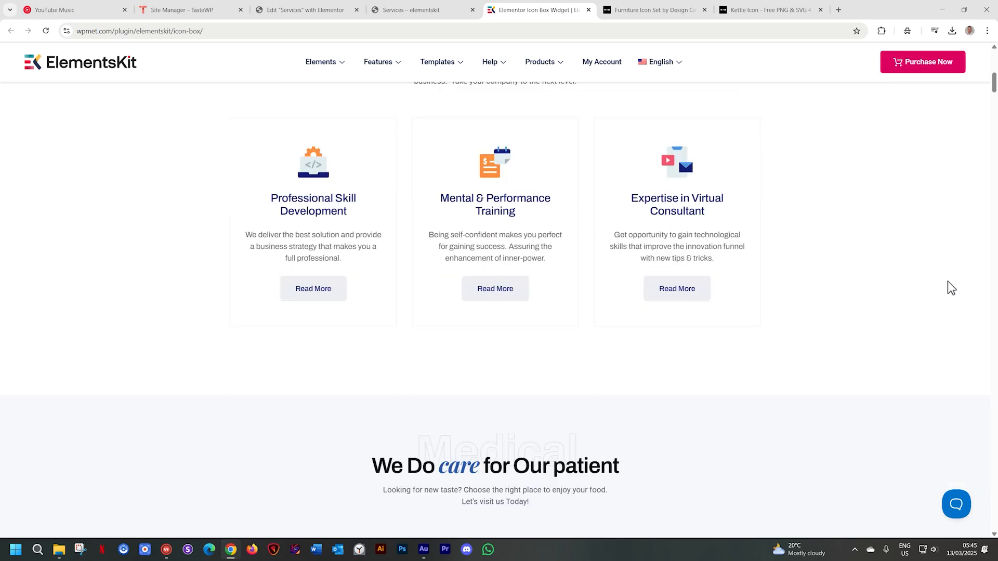
{"action": "scroll", "coordinate": [941, 279], "scroll_direction": "down", "scroll_amount": 7}
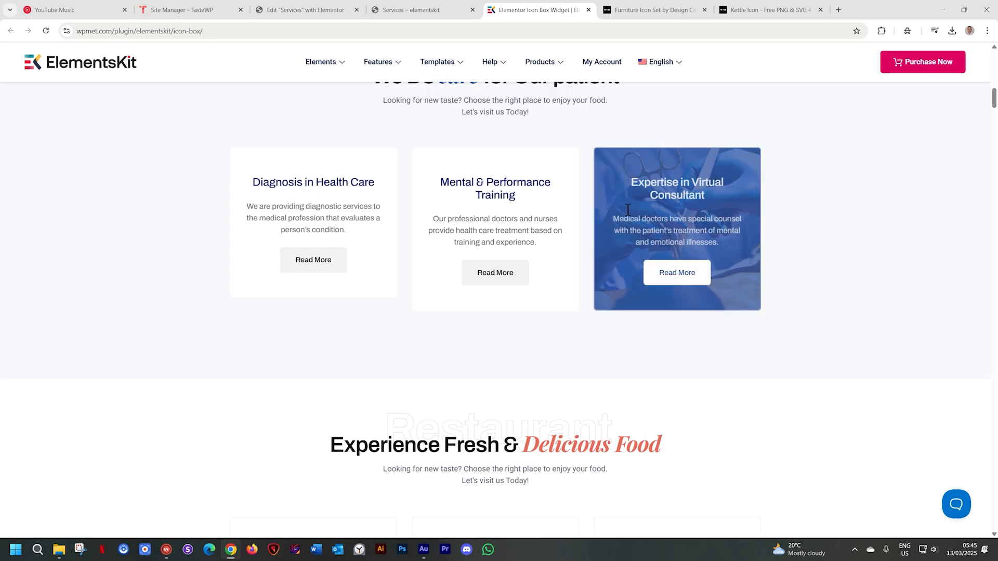
{"action": "scroll", "coordinate": [840, 279], "scroll_direction": "down", "scroll_amount": 5}
{"action": "scroll", "coordinate": [845, 280], "scroll_direction": "down", "scroll_amount": 3}
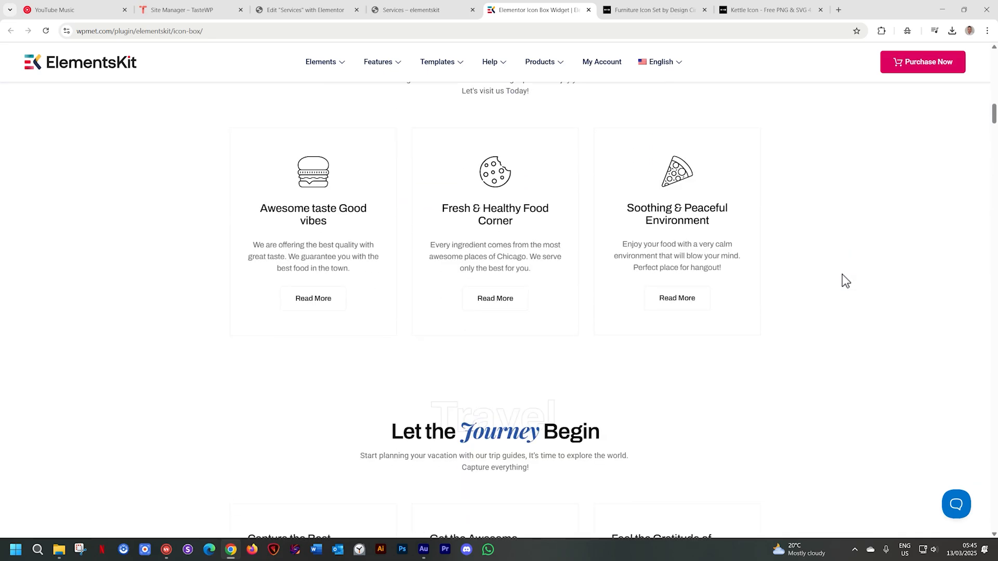
{"action": "scroll", "coordinate": [842, 278], "scroll_direction": "down", "scroll_amount": 8}
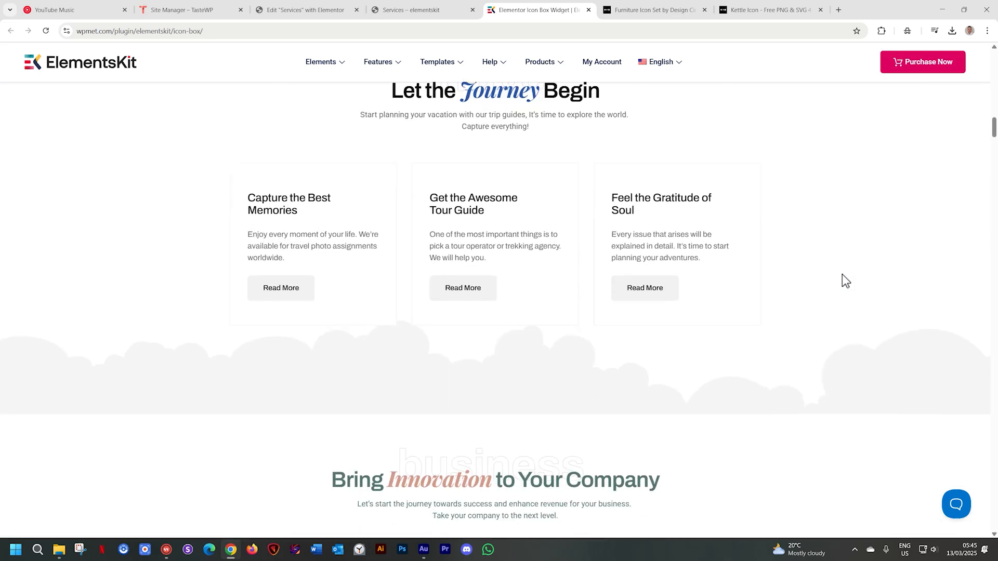
{"action": "scroll", "coordinate": [824, 277], "scroll_direction": "down", "scroll_amount": 7}
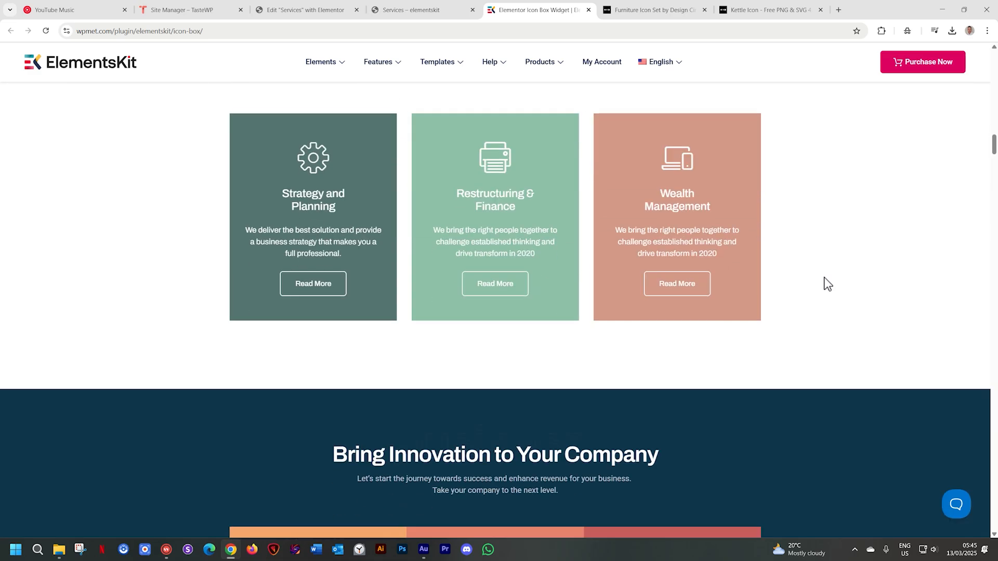
{"action": "scroll", "coordinate": [825, 276], "scroll_direction": "down", "scroll_amount": 12}
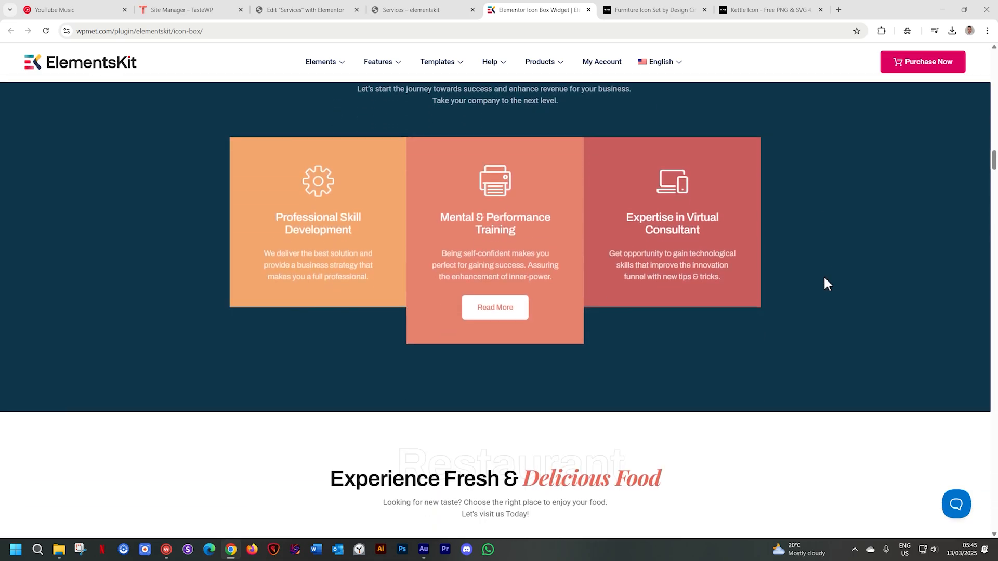
{"action": "scroll", "coordinate": [824, 276], "scroll_direction": "down", "scroll_amount": 4}
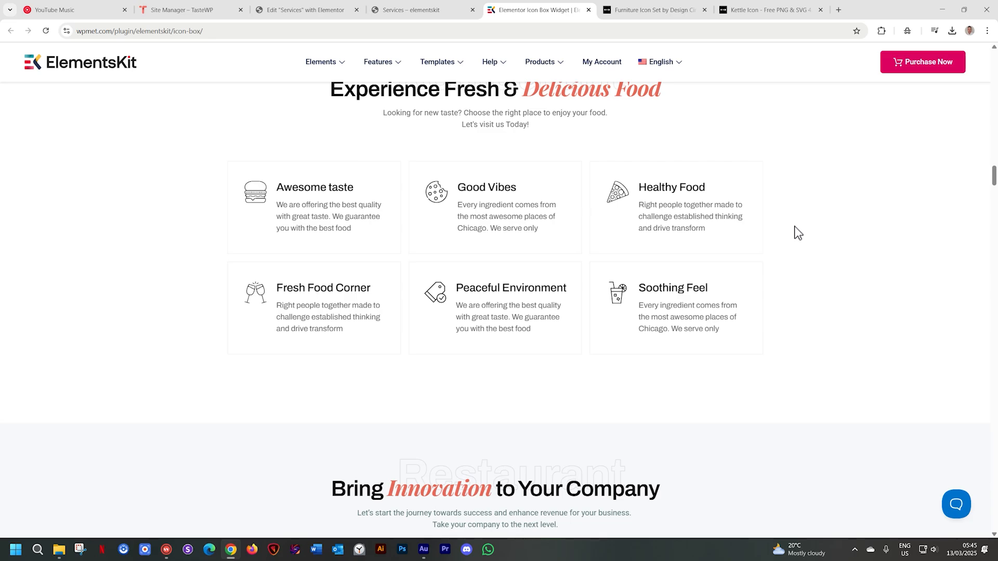
{"action": "scroll", "coordinate": [795, 229], "scroll_direction": "down", "scroll_amount": 6}
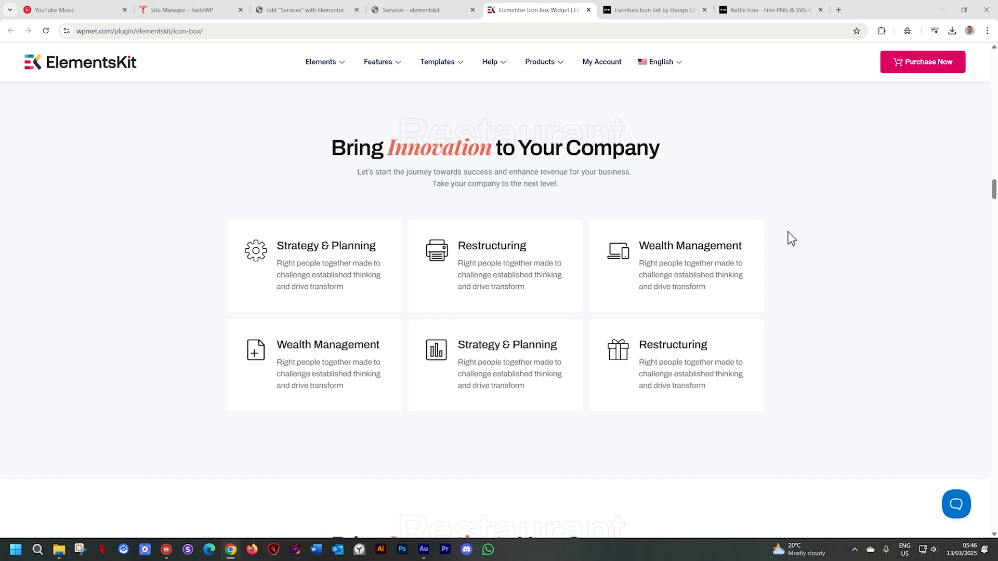
Return to the Services page editor and open the ElementsKit section library in a new area above the Interior Design row
{"action": "left_click", "coordinate": [337, 9]}
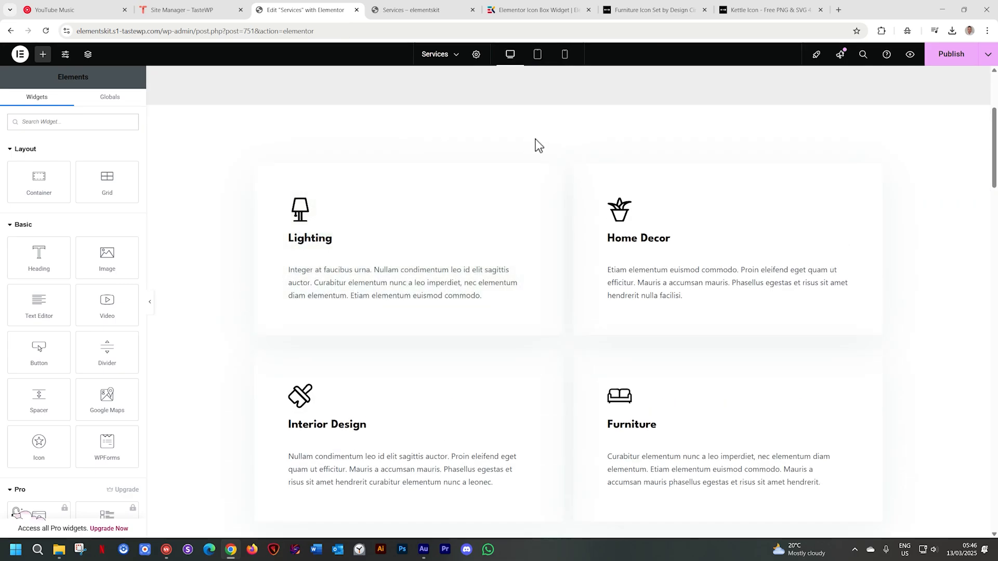
{"action": "scroll", "coordinate": [571, 156], "scroll_direction": "up", "scroll_amount": 2}
{"action": "scroll", "coordinate": [573, 244], "scroll_direction": "down", "scroll_amount": 2}
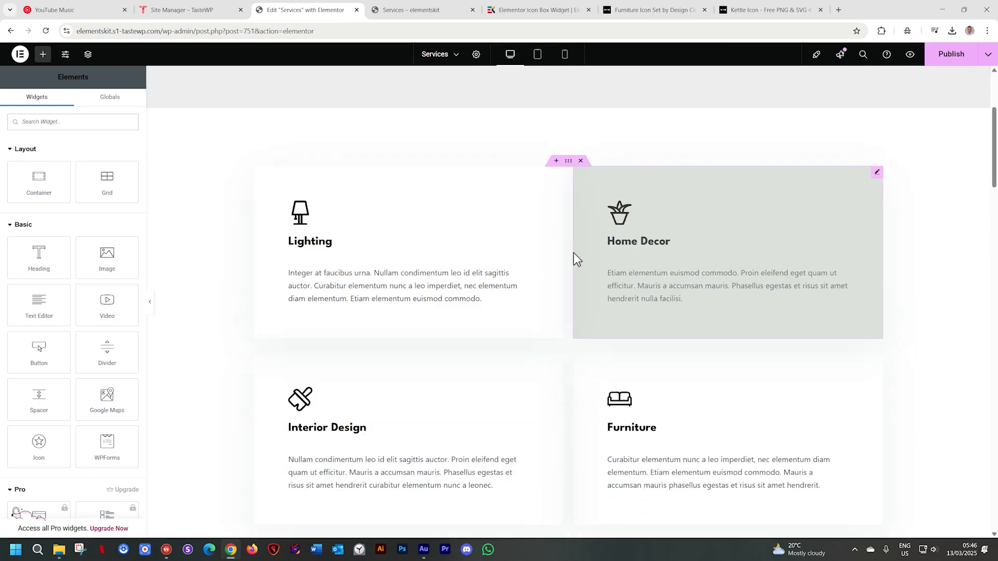
{"action": "scroll", "coordinate": [573, 252], "scroll_direction": "down", "scroll_amount": 3}
{"action": "left_click", "coordinate": [556, 142]}
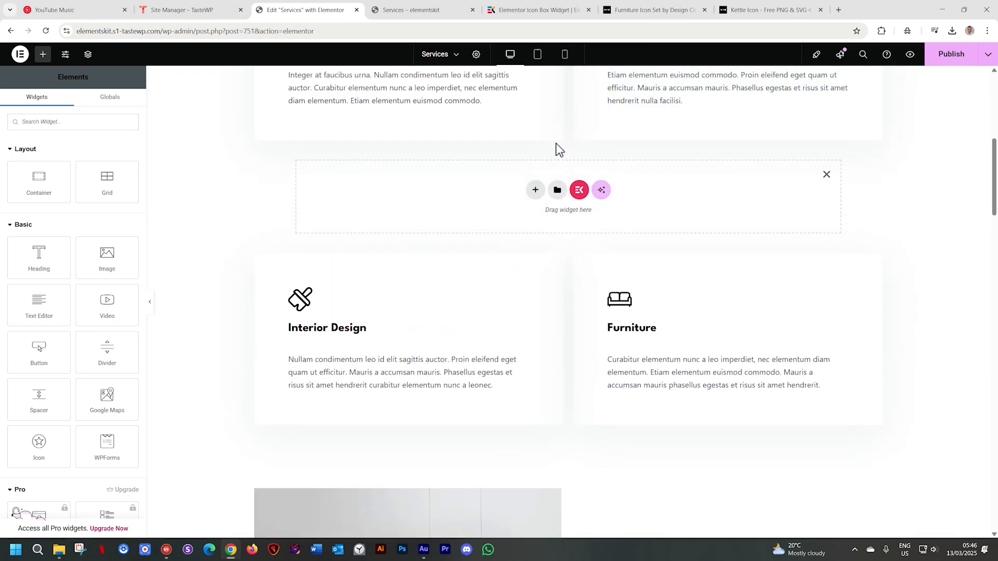
{"action": "left_click", "coordinate": [579, 190]}
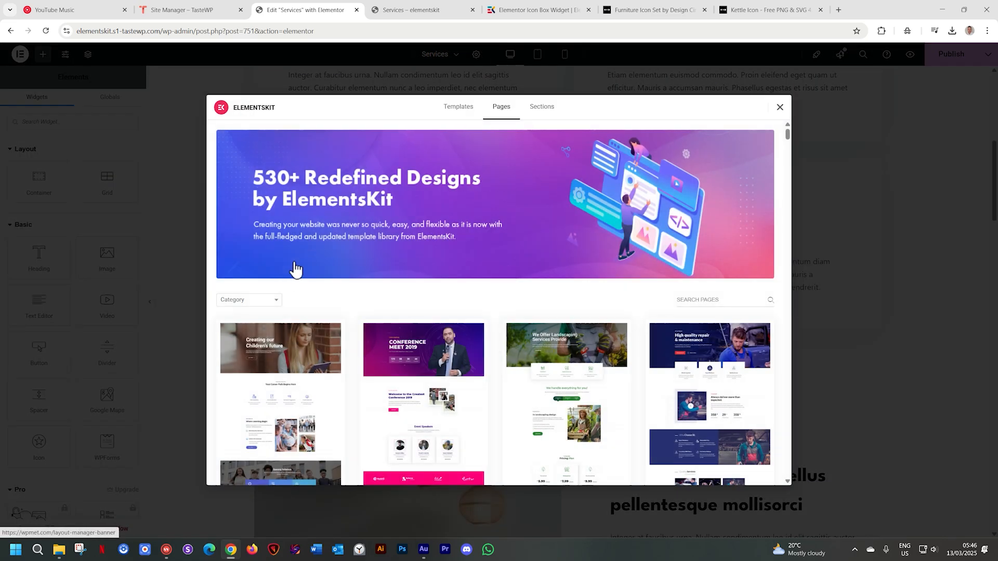
{"action": "left_click", "coordinate": [552, 114]}
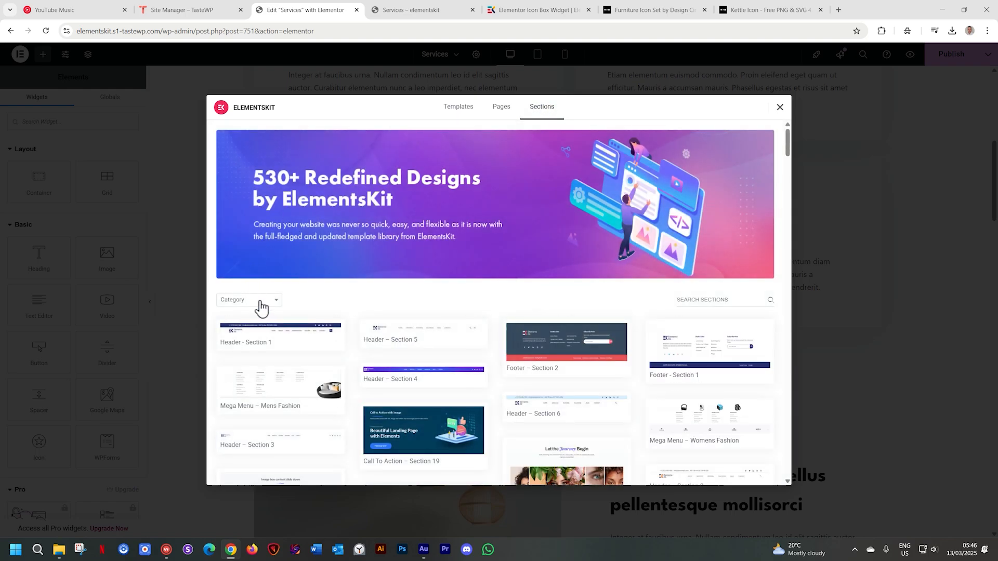
Filter the ElementsKit section library to the Icon Box category
{"action": "left_click", "coordinate": [273, 306]}
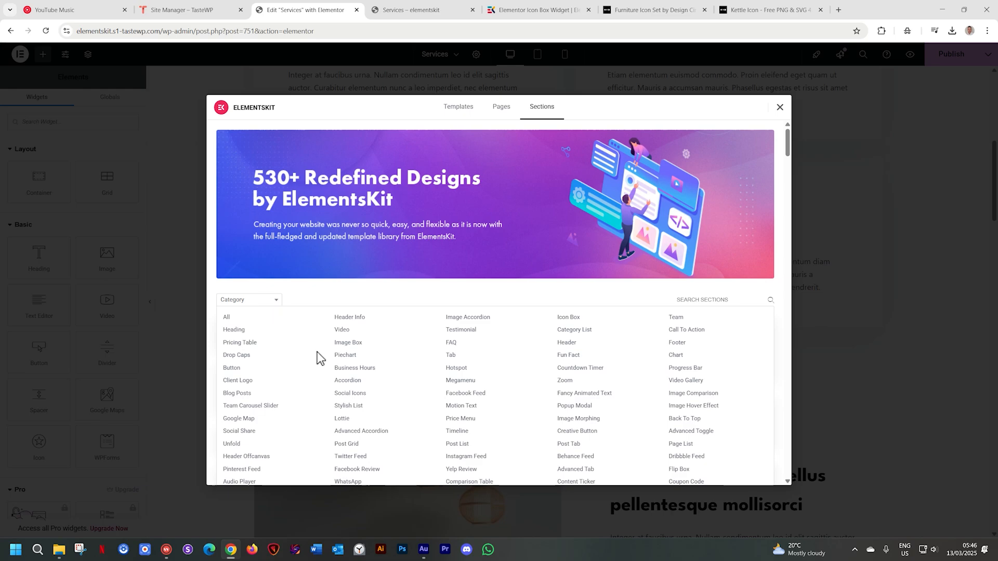
{"action": "scroll", "coordinate": [320, 357], "scroll_direction": "down", "scroll_amount": 1}
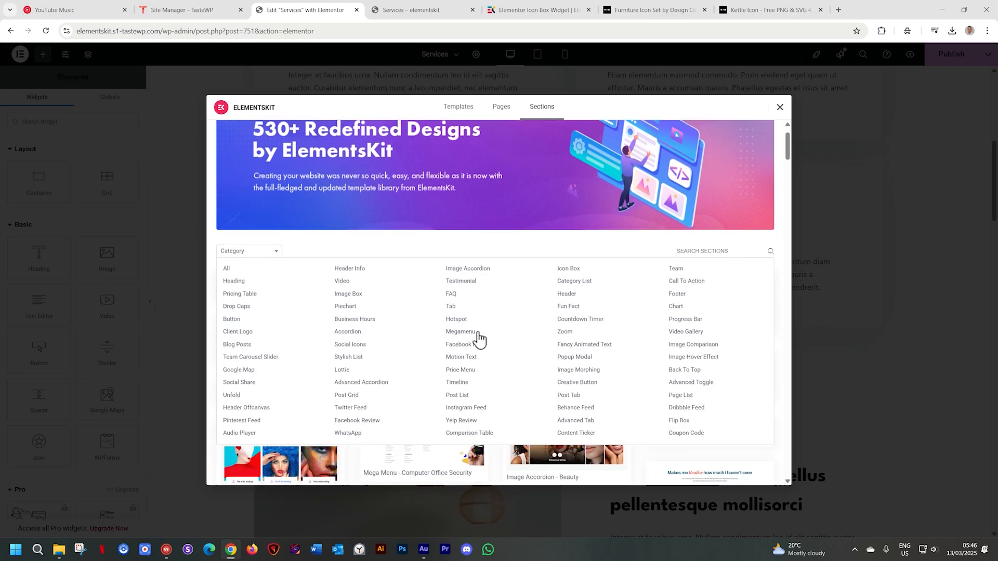
{"action": "left_click", "coordinate": [572, 268]}
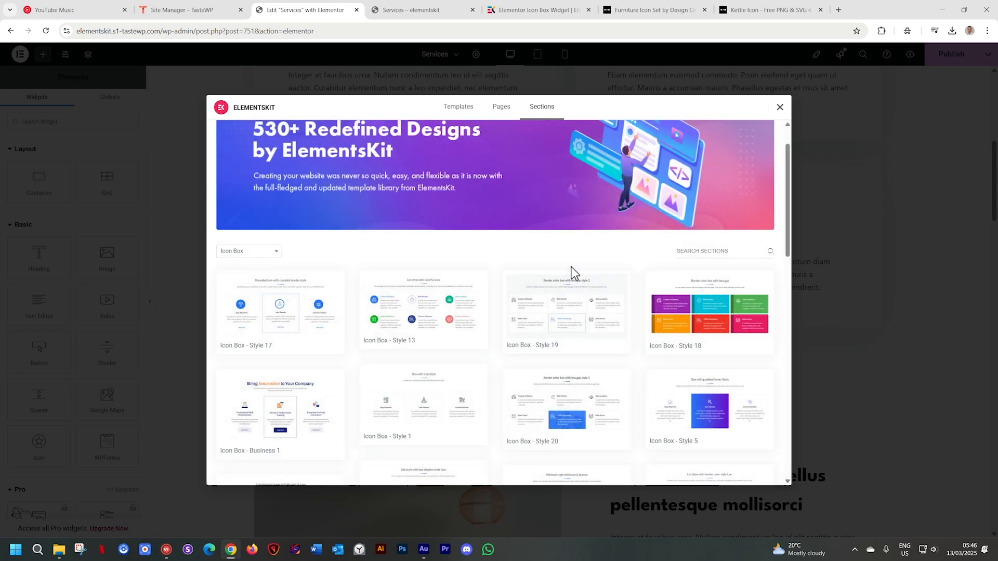
Look through the icon box designs and insert the Icon Box – Restaurant 2 section into the page
{"action": "scroll", "coordinate": [590, 295], "scroll_direction": "down", "scroll_amount": 5}
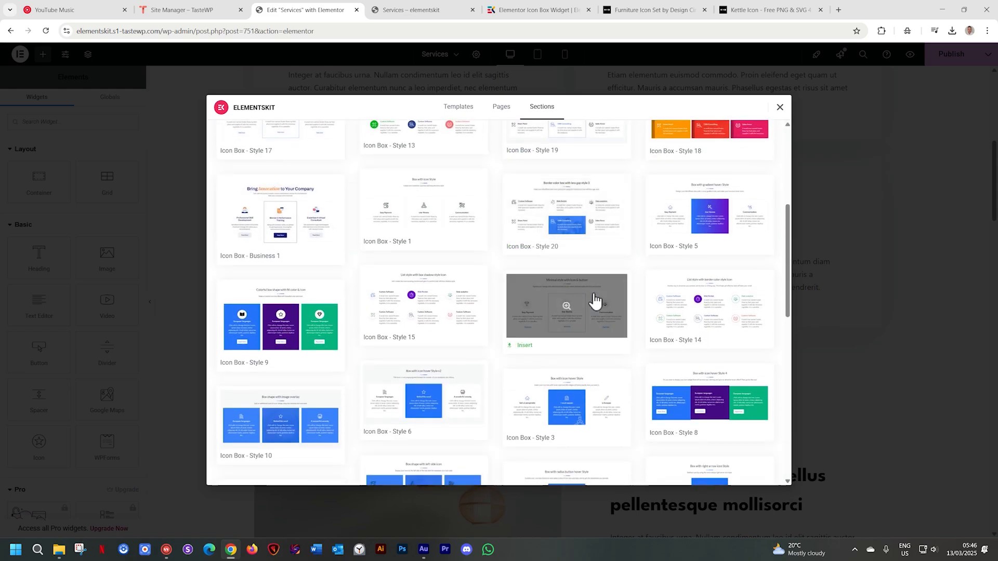
{"action": "scroll", "coordinate": [592, 294], "scroll_direction": "down", "scroll_amount": 5}
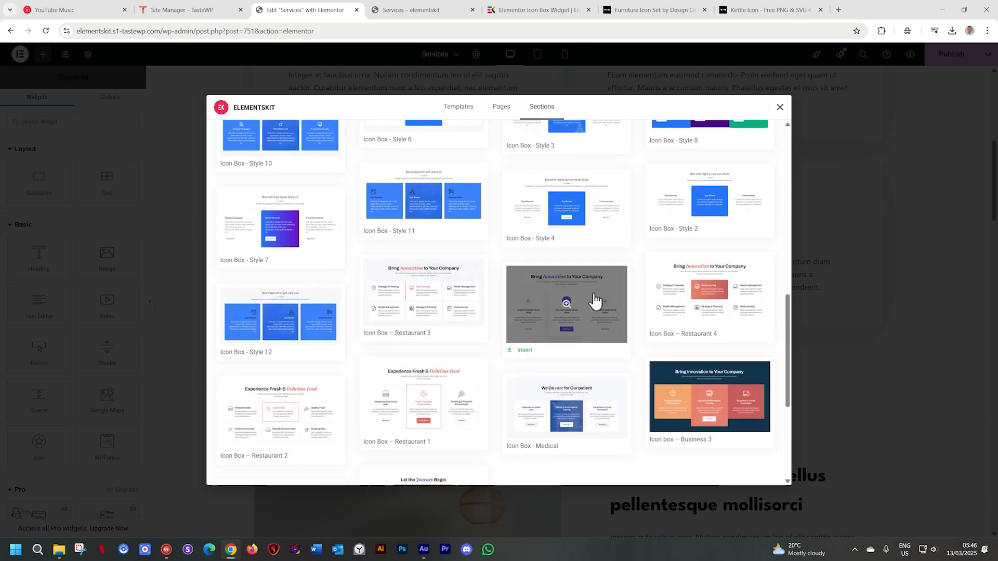
{"action": "scroll", "coordinate": [594, 293], "scroll_direction": "down", "scroll_amount": 1}
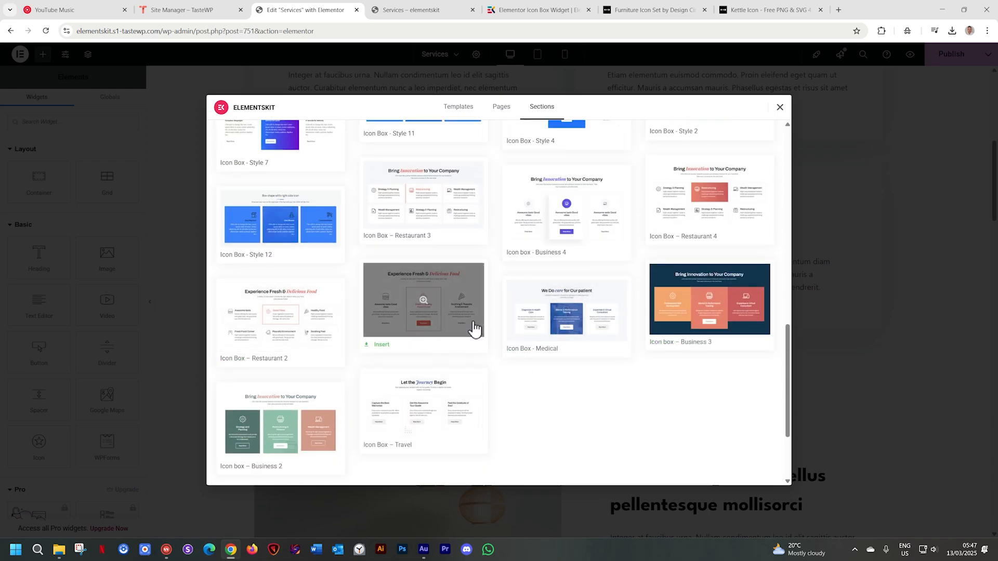
{"action": "scroll", "coordinate": [540, 352], "scroll_direction": "up", "scroll_amount": 10}
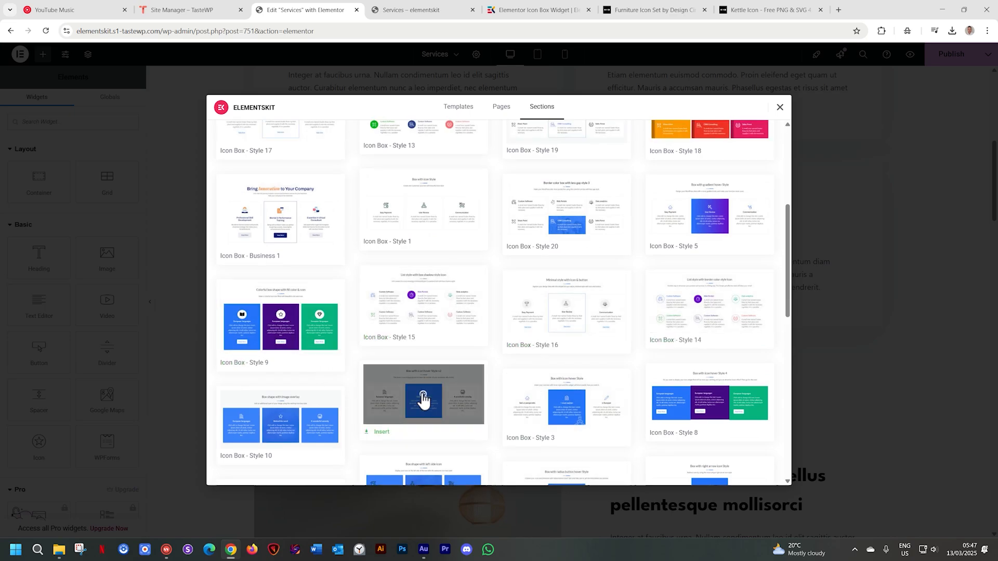
{"action": "scroll", "coordinate": [499, 301], "scroll_direction": "down", "scroll_amount": 10}
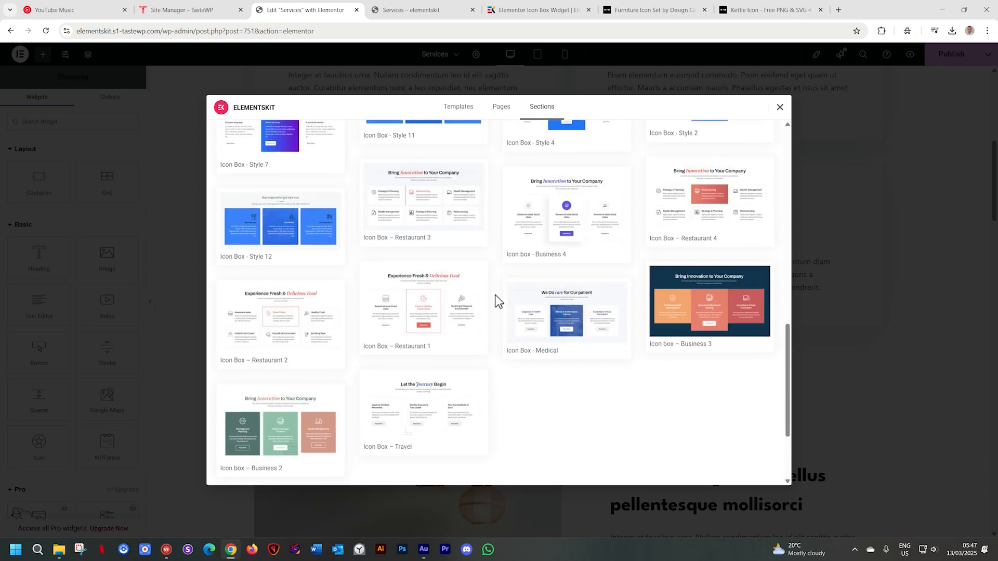
{"action": "left_click", "coordinate": [241, 362]}
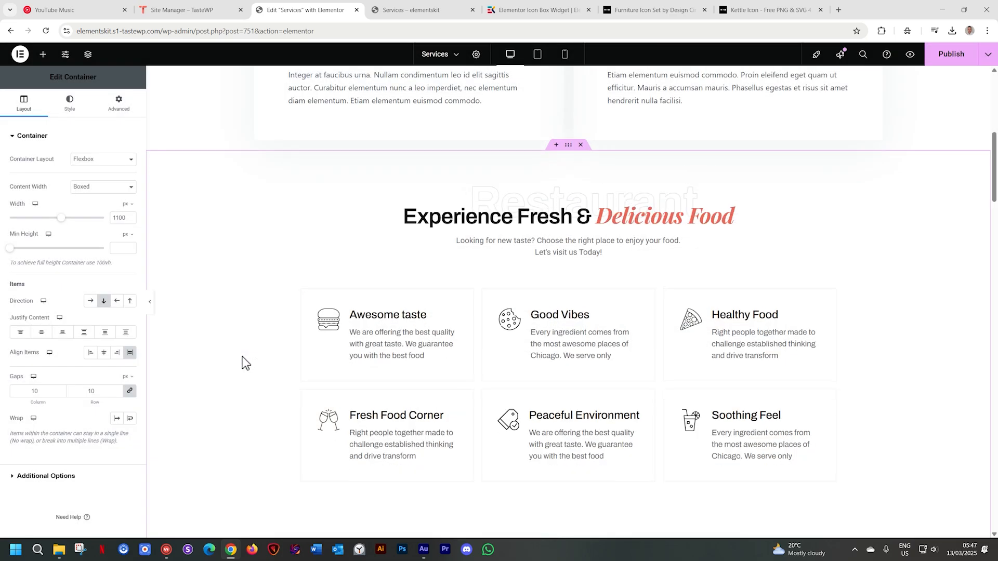
Delete the inserted "Experience Fresh & Delicious Food" section from the page
{"action": "scroll", "coordinate": [410, 356], "scroll_direction": "down", "scroll_amount": 2}
{"action": "scroll", "coordinate": [412, 356], "scroll_direction": "up", "scroll_amount": 1}
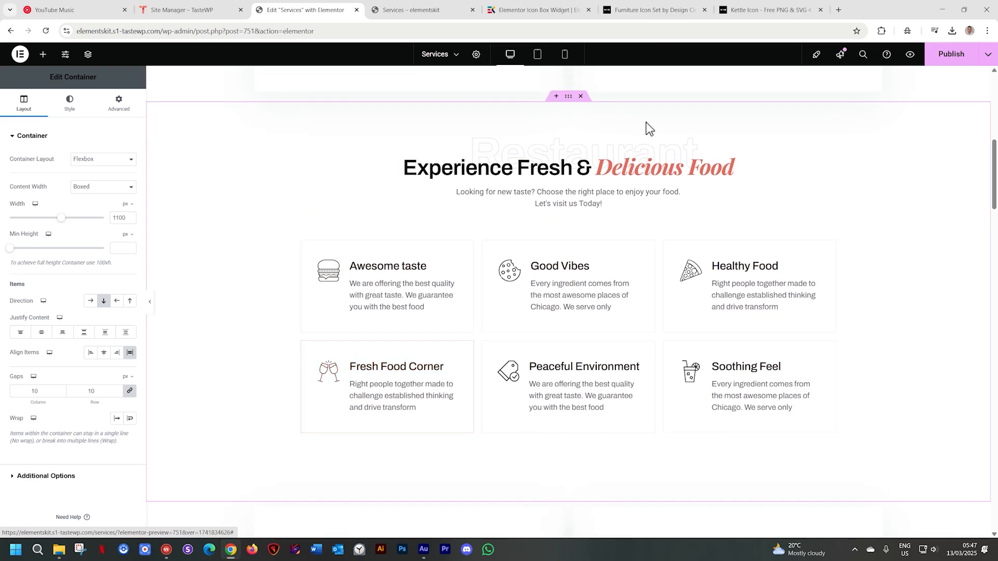
{"action": "left_click", "coordinate": [581, 96]}
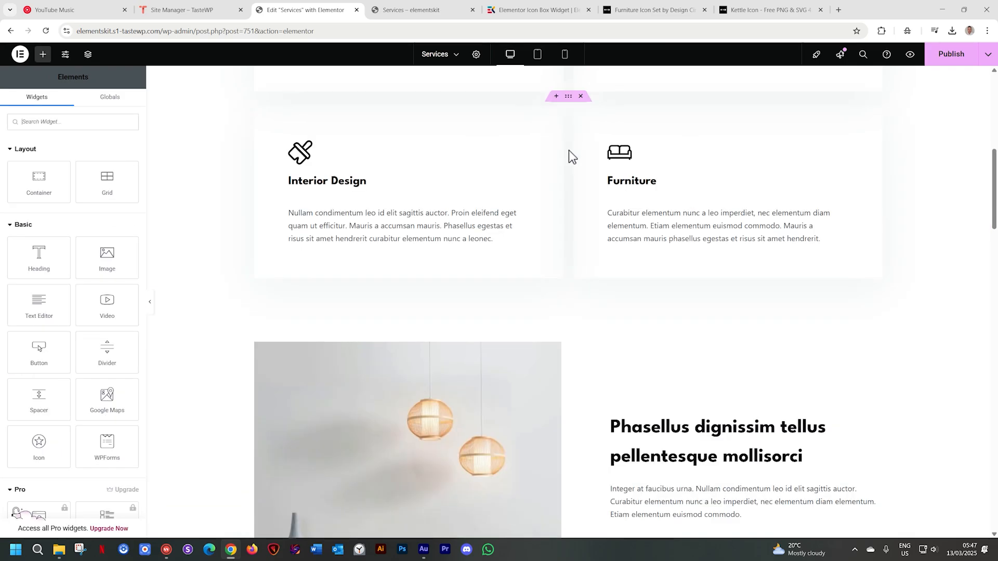
Add a new area above the "Phasellus dignissim tellus" section and place the ElementsKit Icon Box widget in it
{"action": "scroll", "coordinate": [572, 156], "scroll_direction": "down", "scroll_amount": 10}
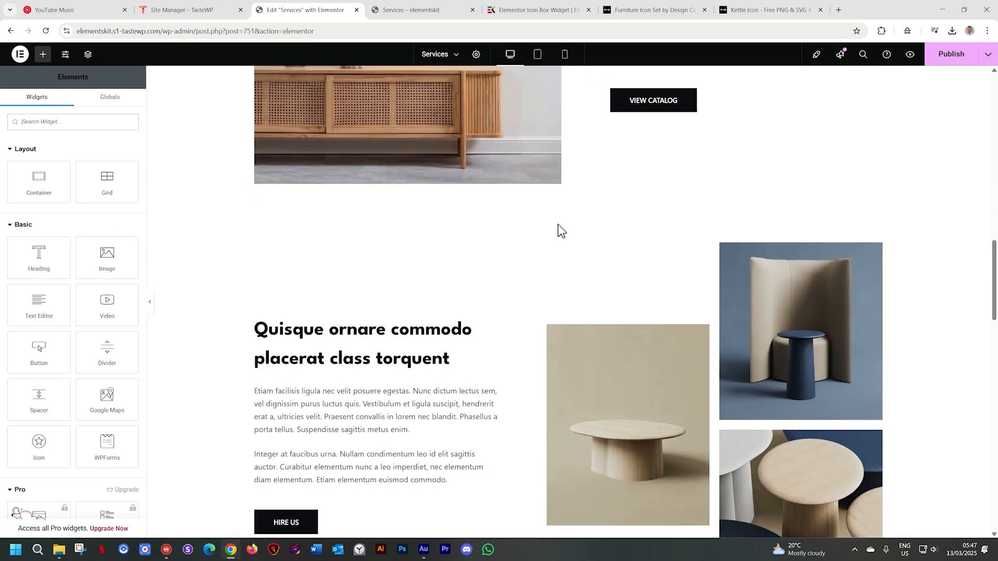
{"action": "scroll", "coordinate": [561, 179], "scroll_direction": "up", "scroll_amount": 6}
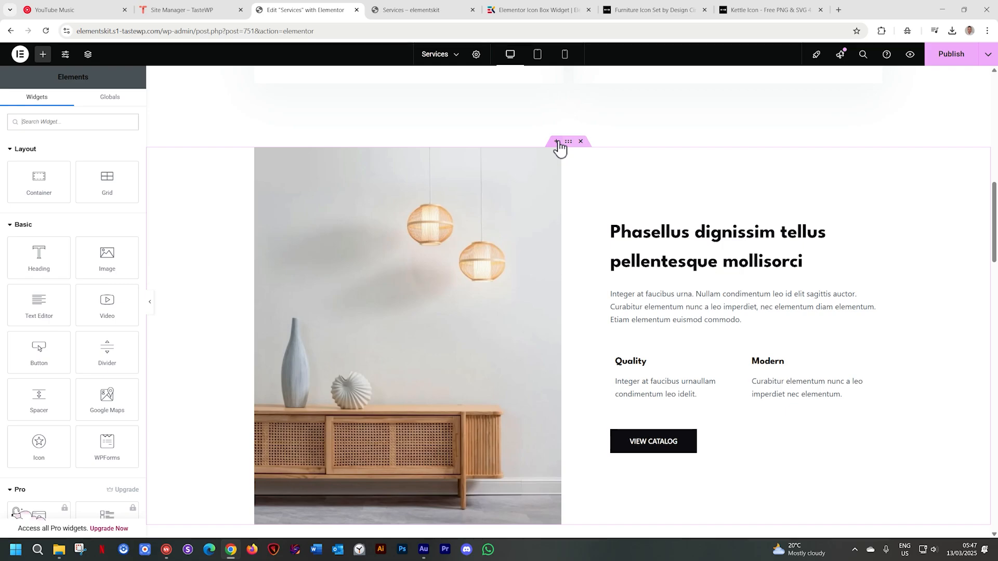
{"action": "left_click", "coordinate": [556, 142]}
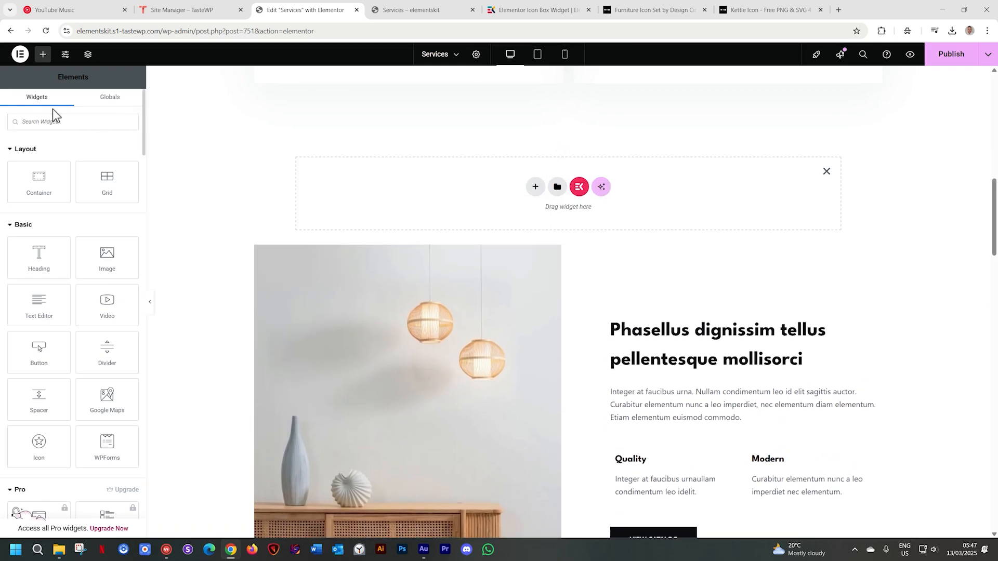
{"action": "left_click", "coordinate": [53, 122]}
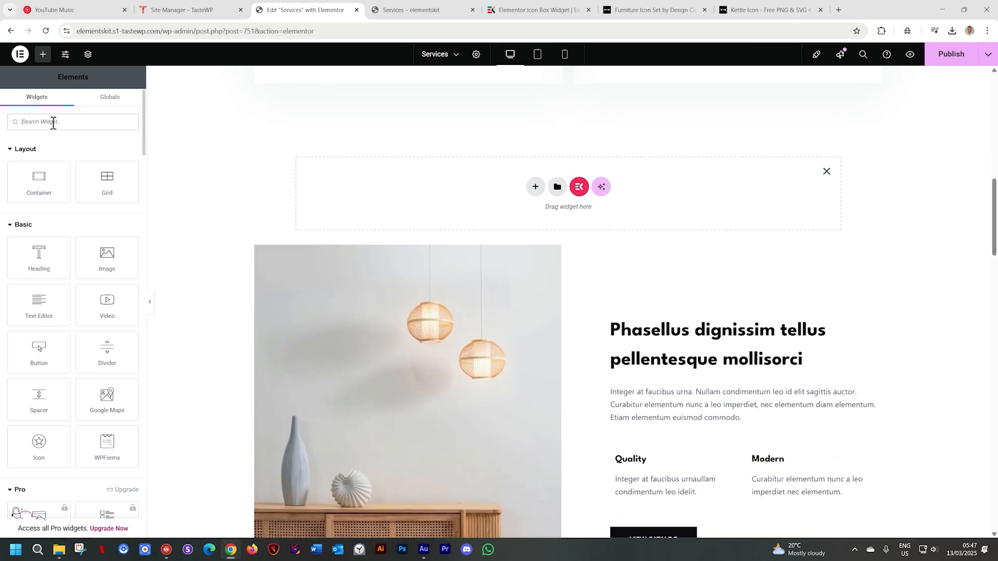
{"action": "type", "text": "ICON BOX"}
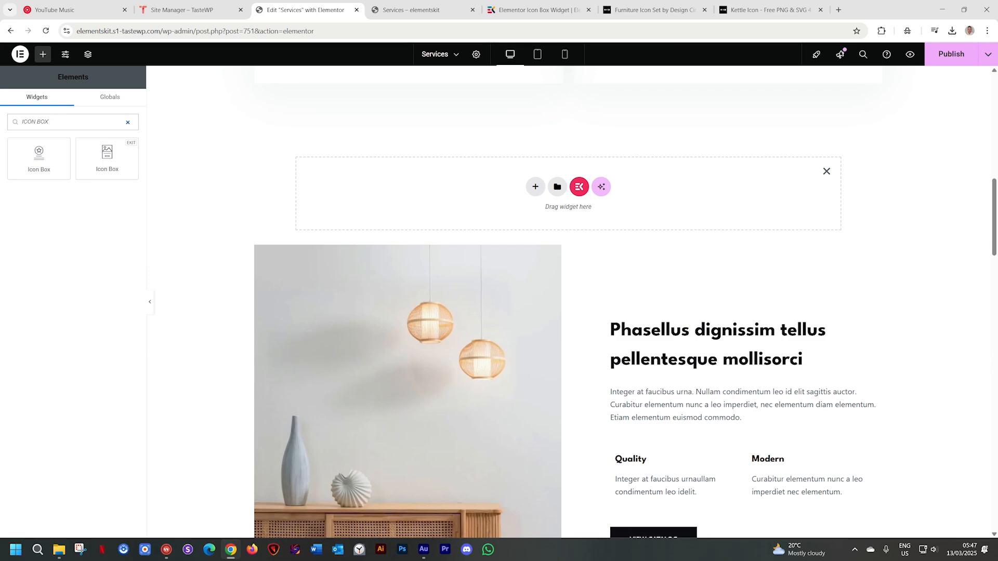
{"action": "left_click_drag", "start_coordinate": [33, 159], "coordinate": [194, 175]}
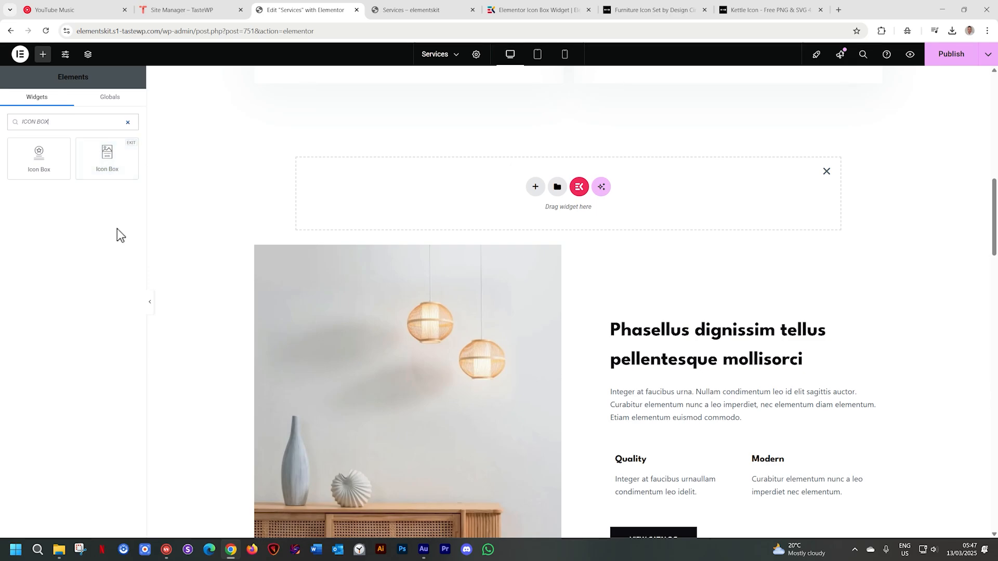
{"action": "left_click_drag", "start_coordinate": [117, 152], "coordinate": [557, 186]}
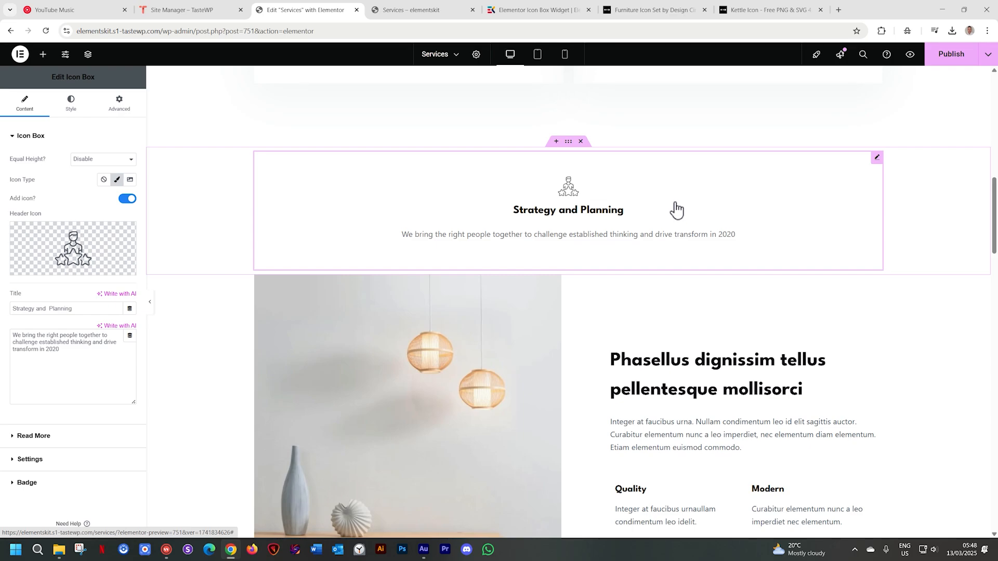
Delete the "Strategy and Planning" Icon Box widget, keeping its container
{"action": "right_click", "coordinate": [877, 158]}
{"action": "left_click", "coordinate": [888, 378]}
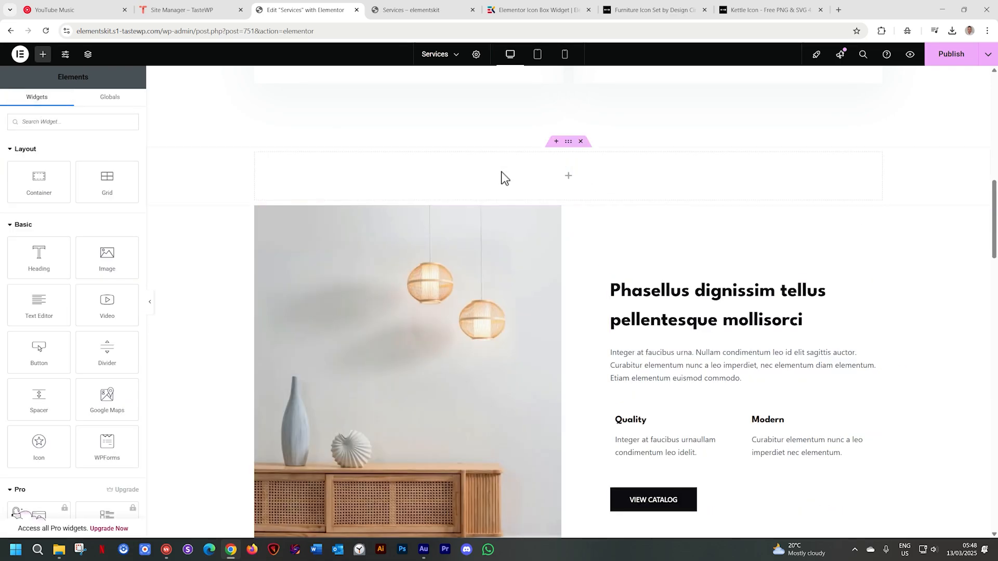
Insert a Grid into the empty container above the "Phasellus dignissim tellus" section and reduce it to 1 row
{"action": "left_click", "coordinate": [570, 144]}
{"action": "left_click", "coordinate": [568, 177]}
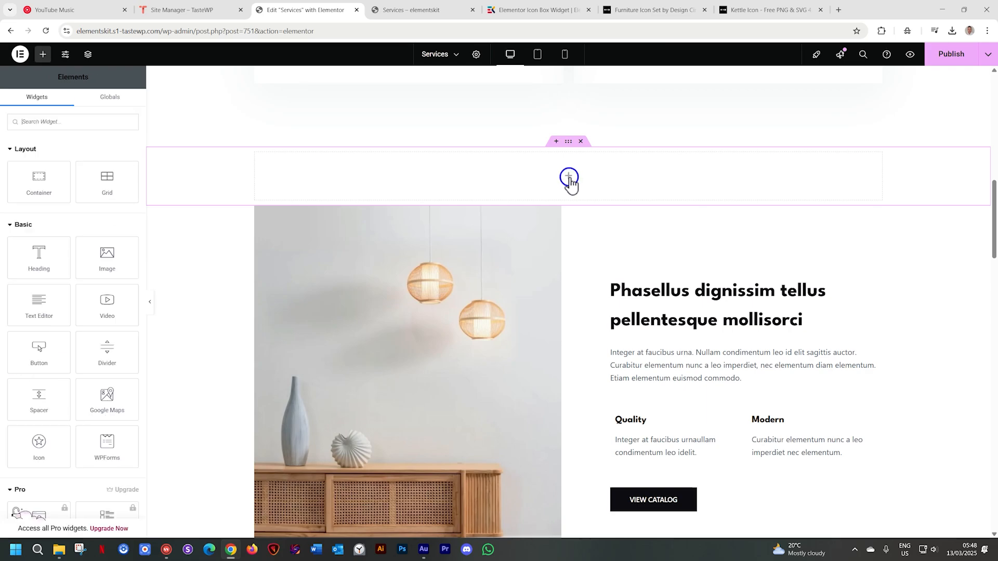
{"action": "left_click_drag", "start_coordinate": [105, 186], "coordinate": [561, 187]}
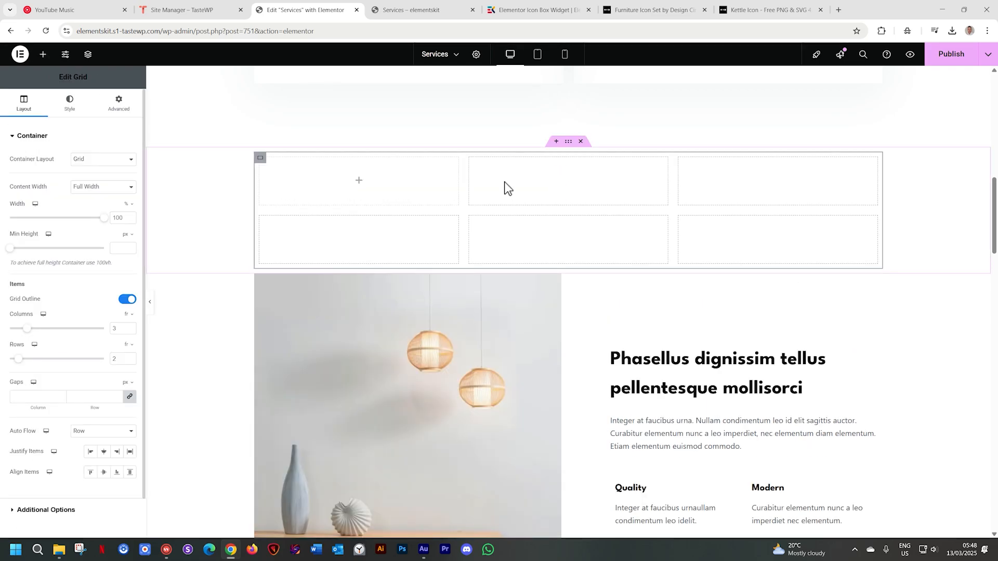
{"action": "left_click_drag", "start_coordinate": [22, 362], "coordinate": [3, 364]}
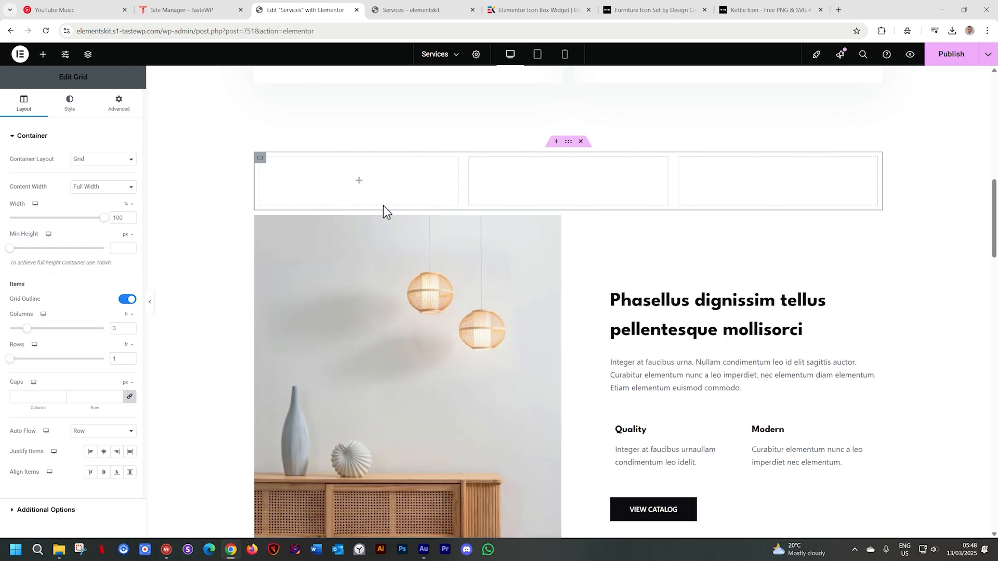
Search the widgets for "ICON BOX" and place the ElementsKit Icon Box in the grid's first cell
{"action": "left_click", "coordinate": [359, 181]}
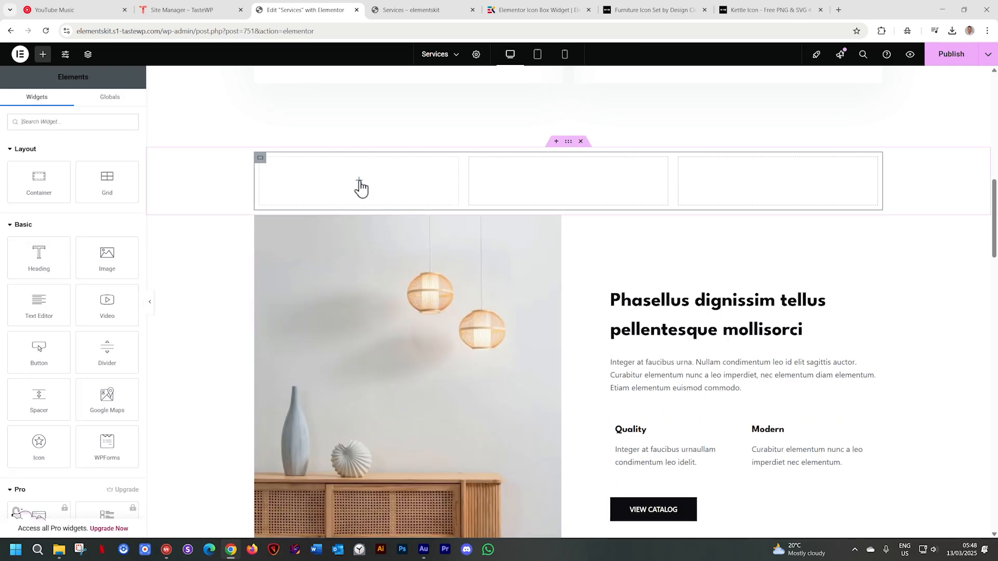
{"action": "left_click", "coordinate": [50, 123]}
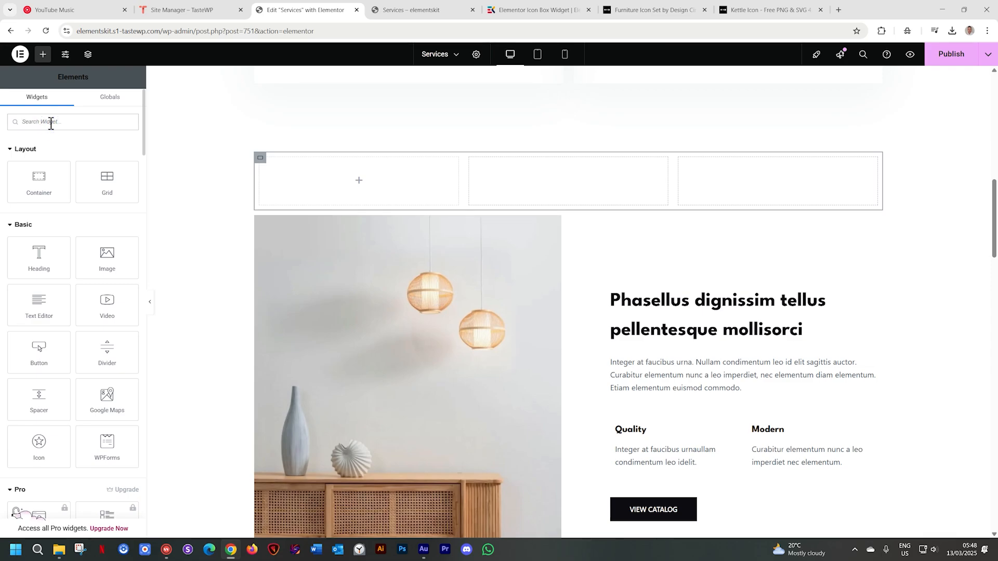
{"action": "type", "text": "ICON BOX"}
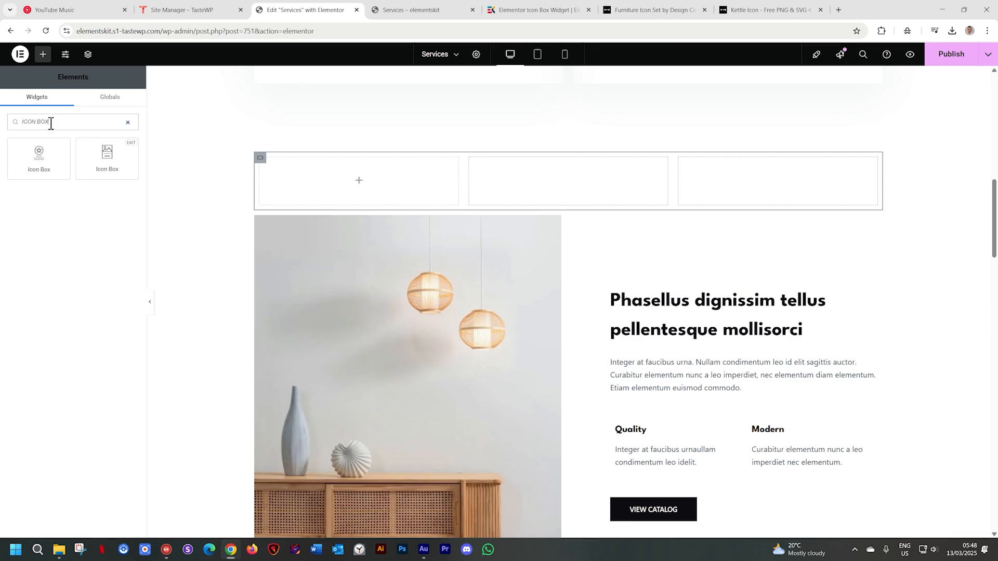
{"action": "left_click_drag", "start_coordinate": [107, 158], "coordinate": [374, 185]}
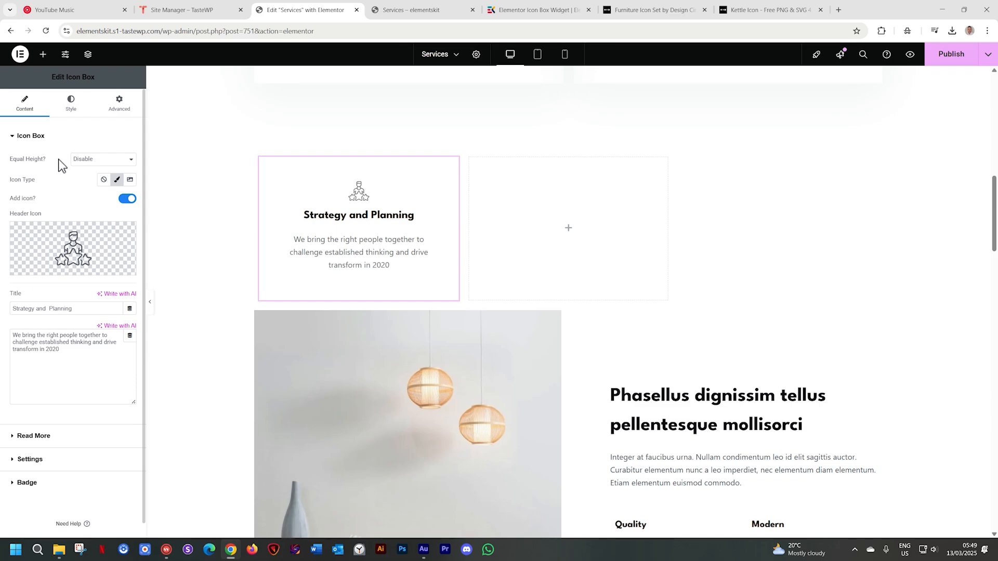
Examine the Equal Height and Icon Type options of the Icon Box widget
{"action": "left_click", "coordinate": [89, 162]}
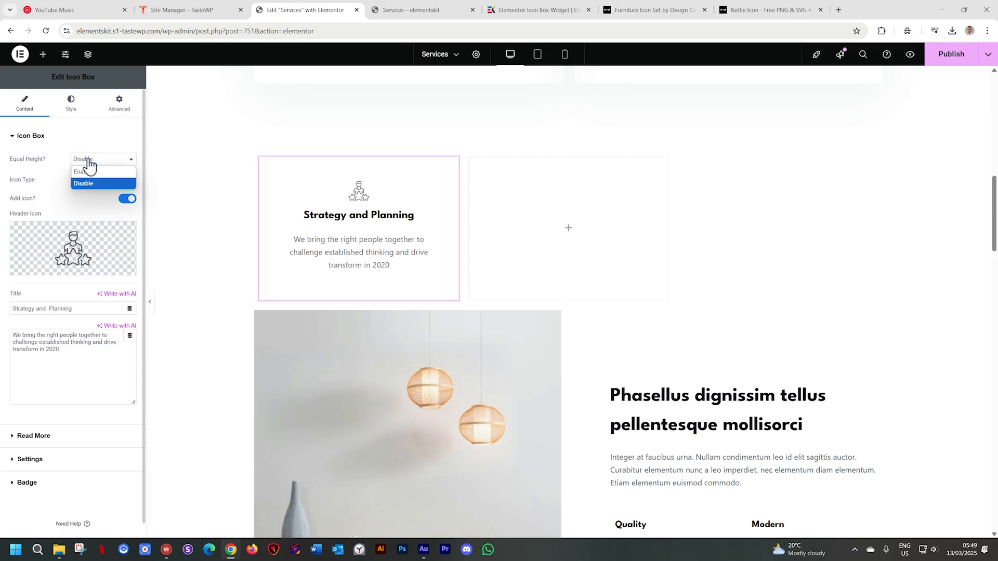
{"action": "left_click", "coordinate": [96, 141]}
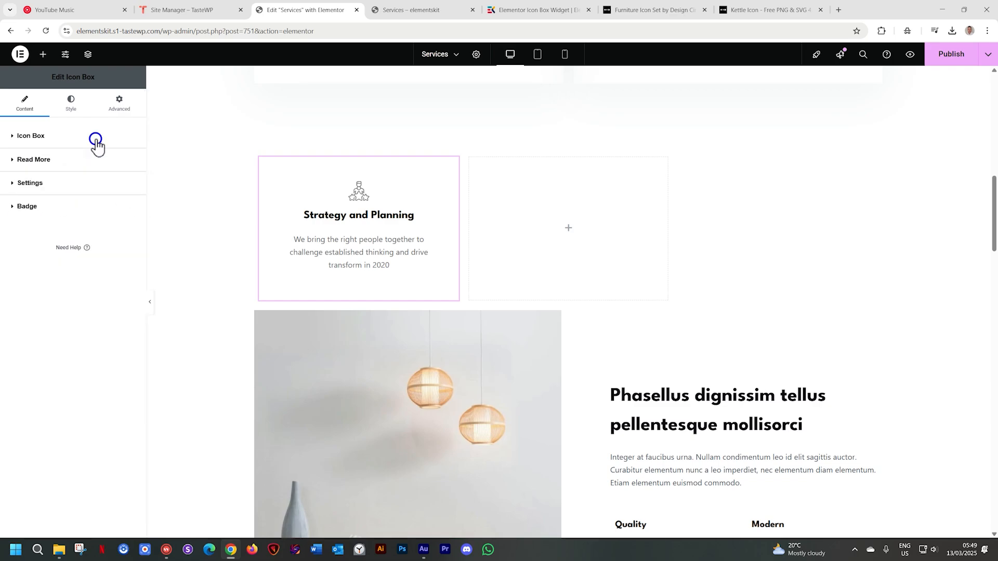
{"action": "left_click", "coordinate": [21, 138]}
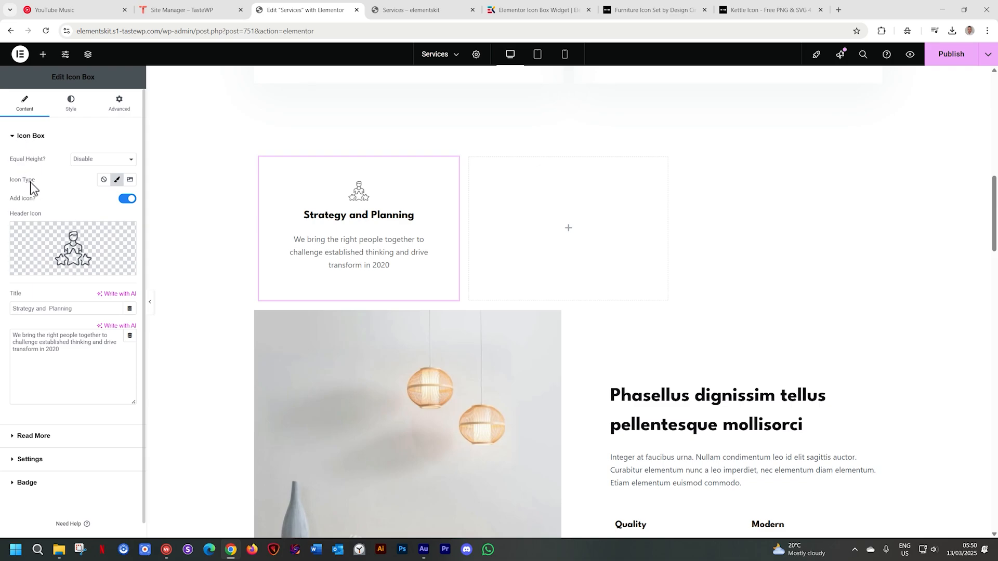
{"action": "left_click", "coordinate": [105, 182]}
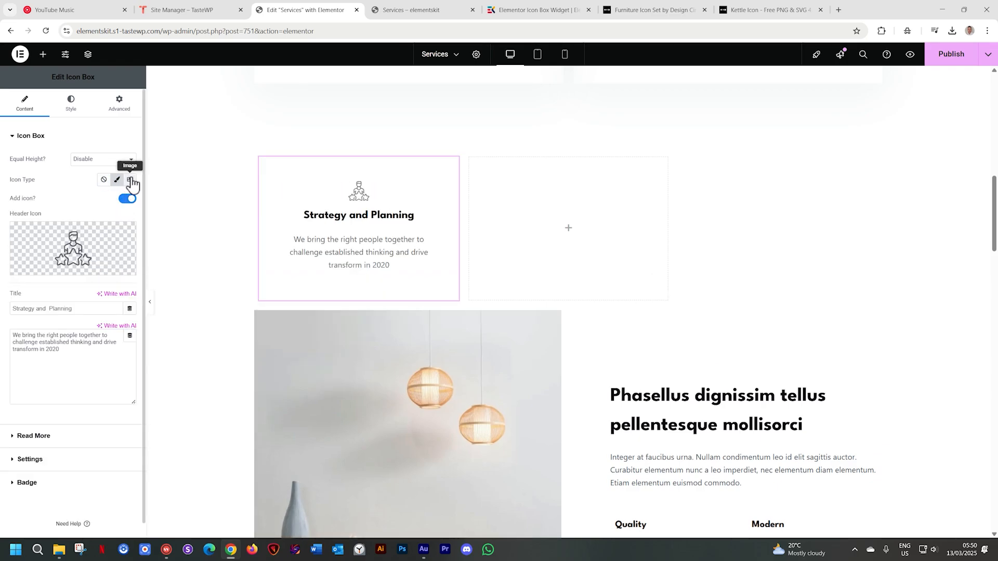
Open the SVG upload for the Icon Box's header icon
{"action": "mouse_move", "coordinate": [85, 242]}
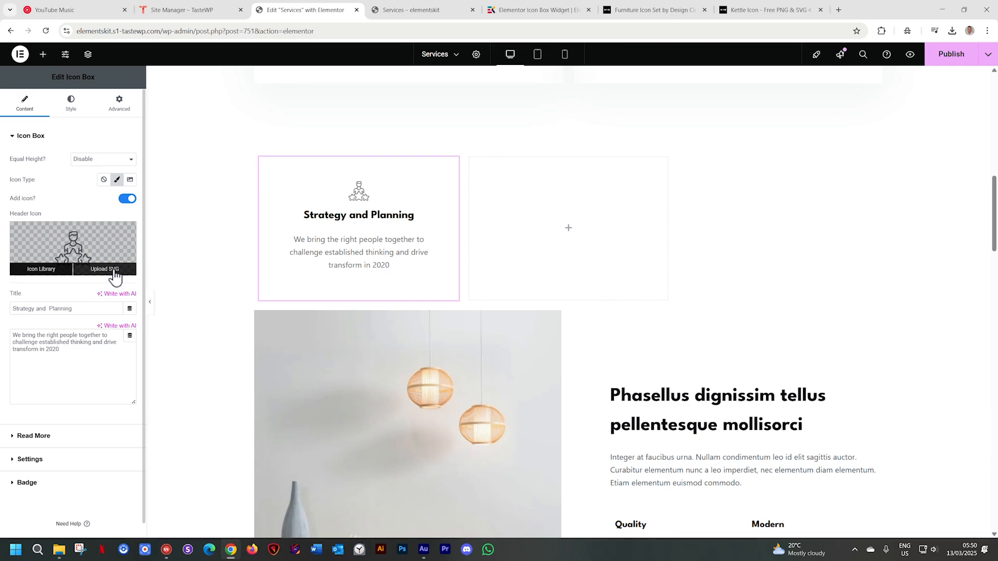
{"action": "left_click", "coordinate": [113, 270]}
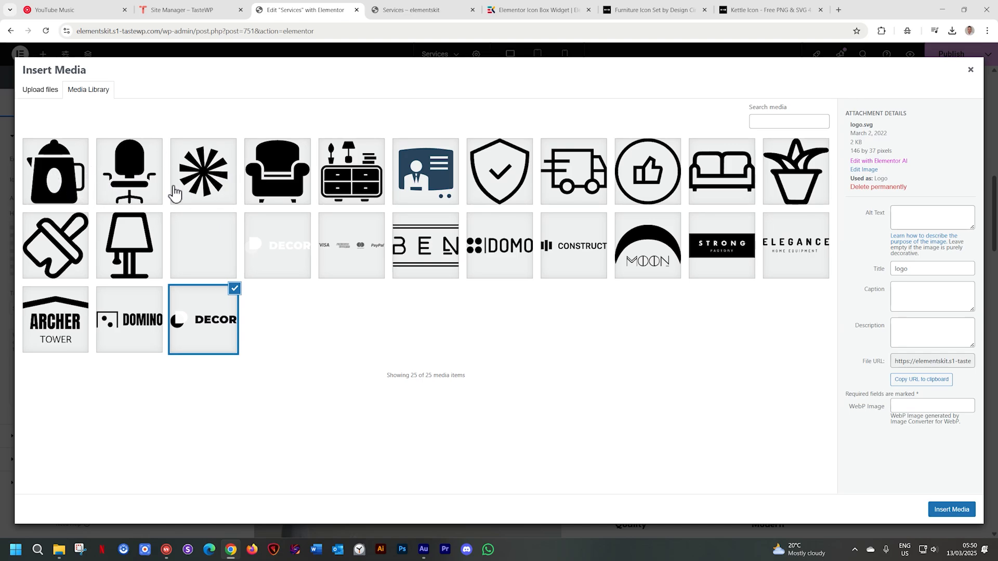
Switch to the Noun Project furniture icon set in the browser and look through its icons
{"action": "left_click", "coordinate": [653, 12]}
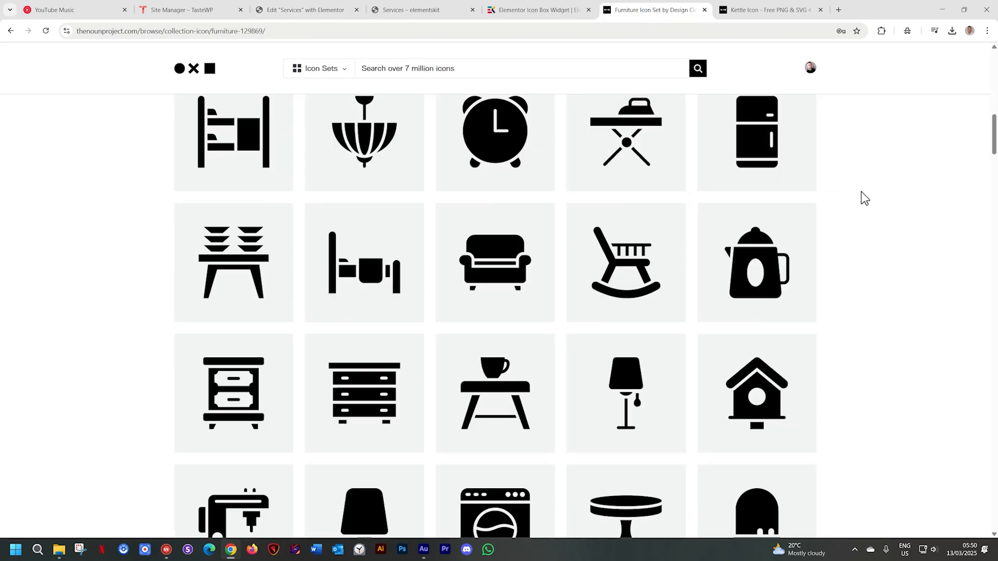
{"action": "scroll", "coordinate": [864, 198], "scroll_direction": "up", "scroll_amount": 6}
{"action": "scroll", "coordinate": [864, 198], "scroll_direction": "up", "scroll_amount": 5}
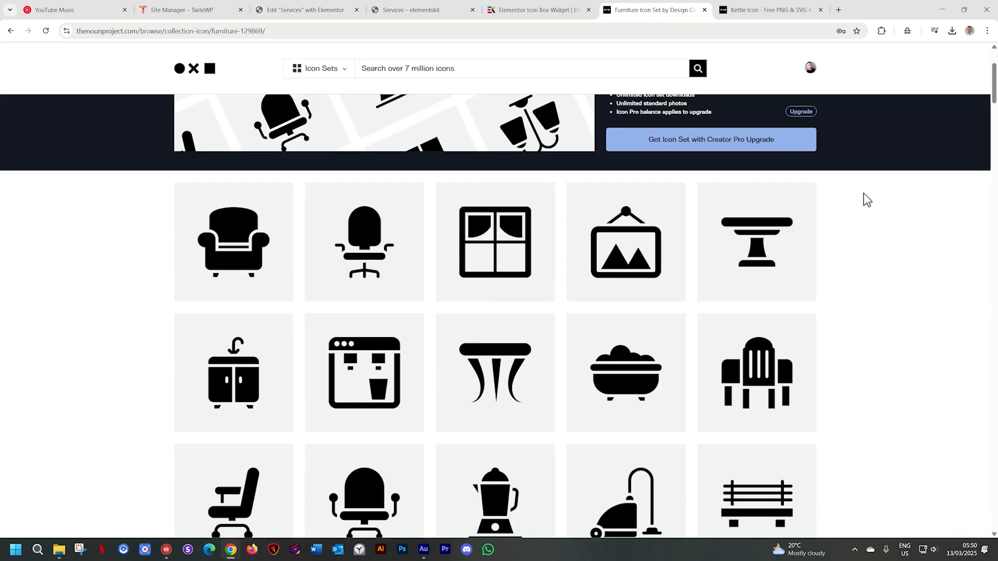
{"action": "scroll", "coordinate": [864, 193], "scroll_direction": "down", "scroll_amount": 8}
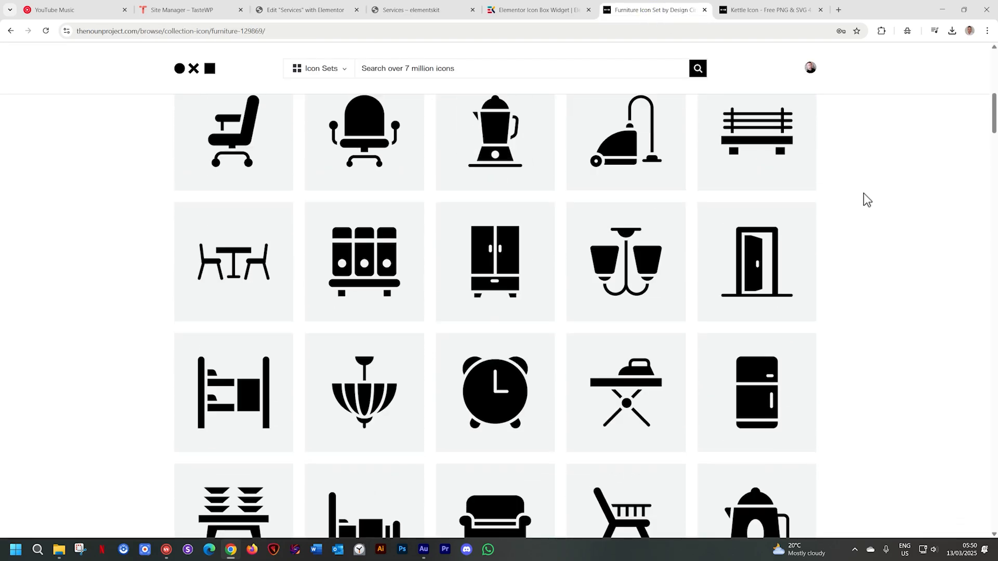
{"action": "scroll", "coordinate": [863, 194], "scroll_direction": "down", "scroll_amount": 4}
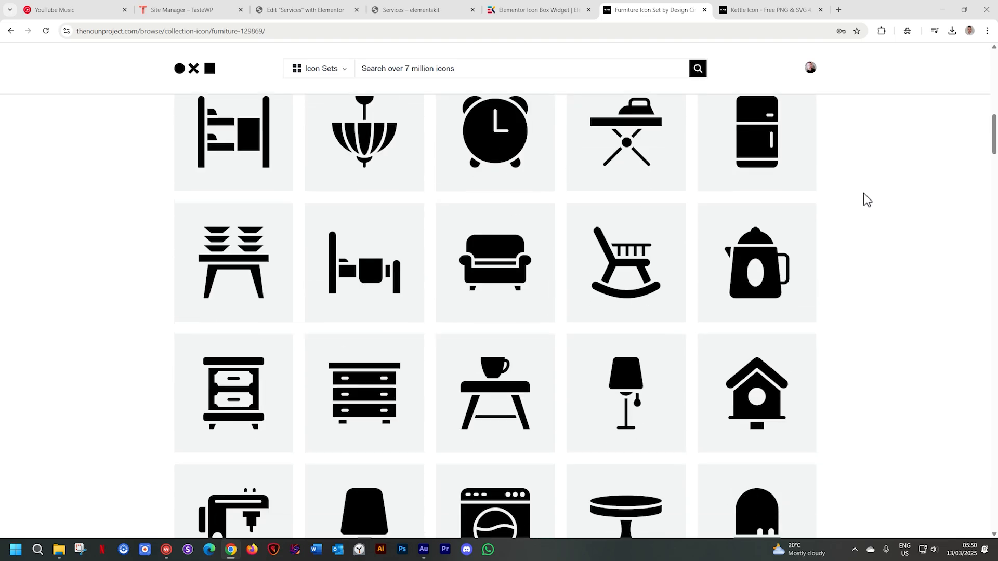
{"action": "scroll", "coordinate": [864, 194], "scroll_direction": "down", "scroll_amount": 3}
{"action": "scroll", "coordinate": [921, 239], "scroll_direction": "down", "scroll_amount": 3}
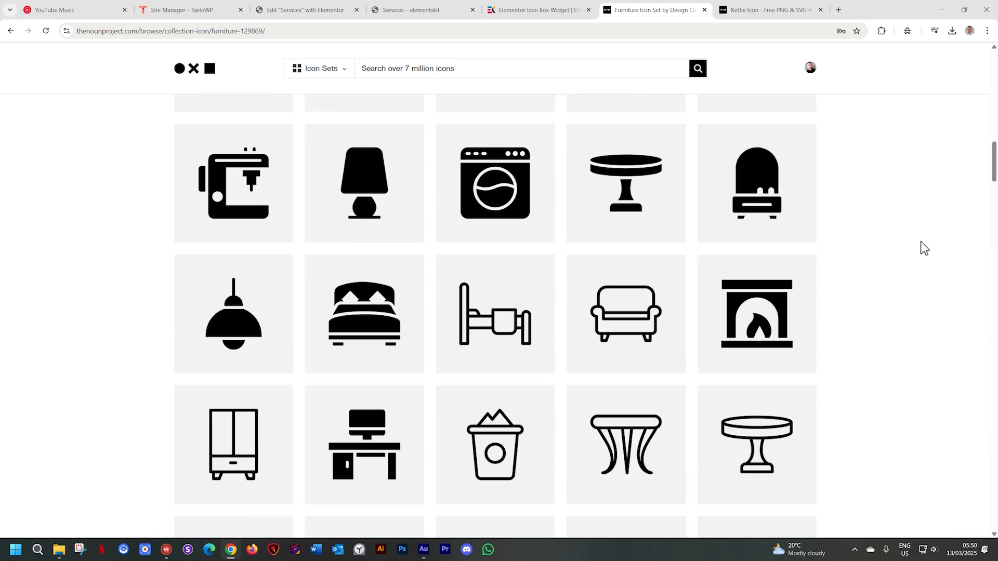
{"action": "scroll", "coordinate": [924, 244], "scroll_direction": "down", "scroll_amount": 12}
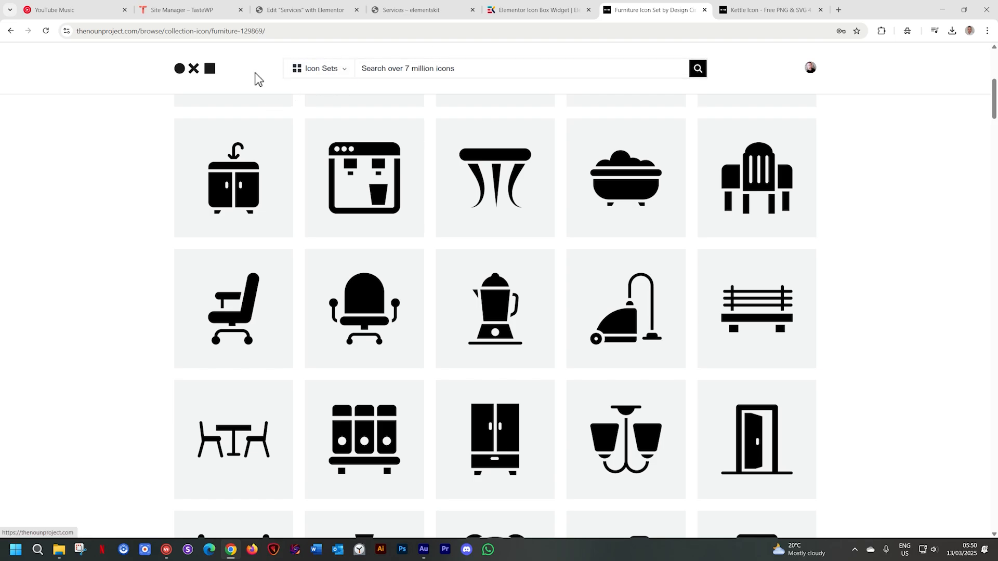
Go to the Noun Project home page and search the Icon Sets for "FURNITURE"
{"action": "scroll", "coordinate": [258, 78], "scroll_direction": "up", "scroll_amount": 4}
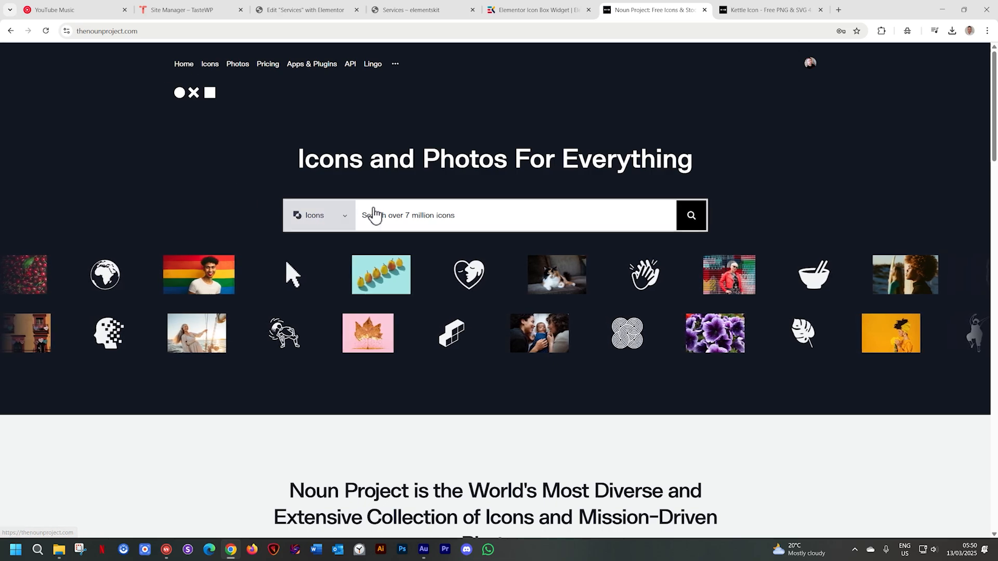
{"action": "left_click", "coordinate": [375, 214]}
{"action": "type", "text": "FU"}
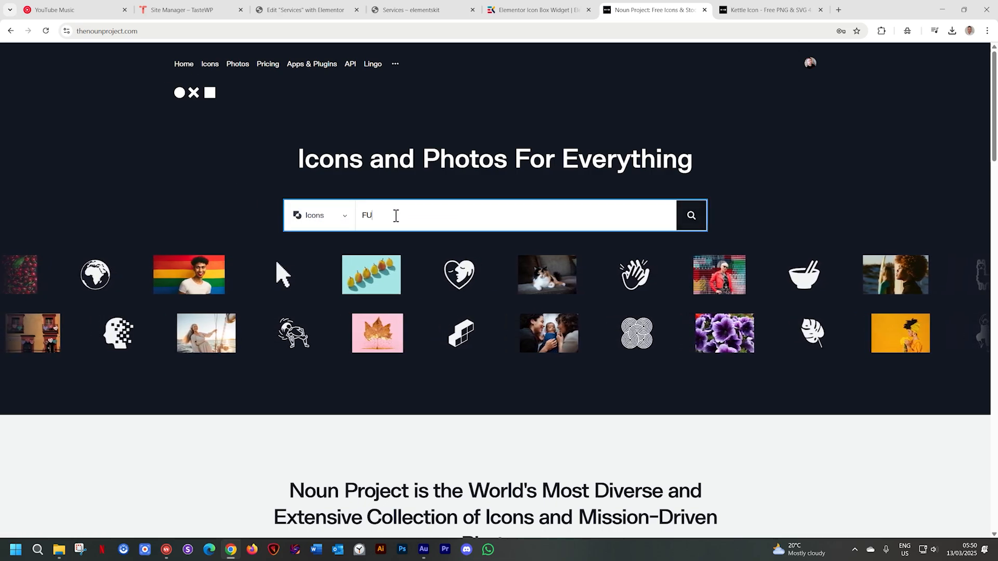
{"action": "type", "text": "RNITURE"}
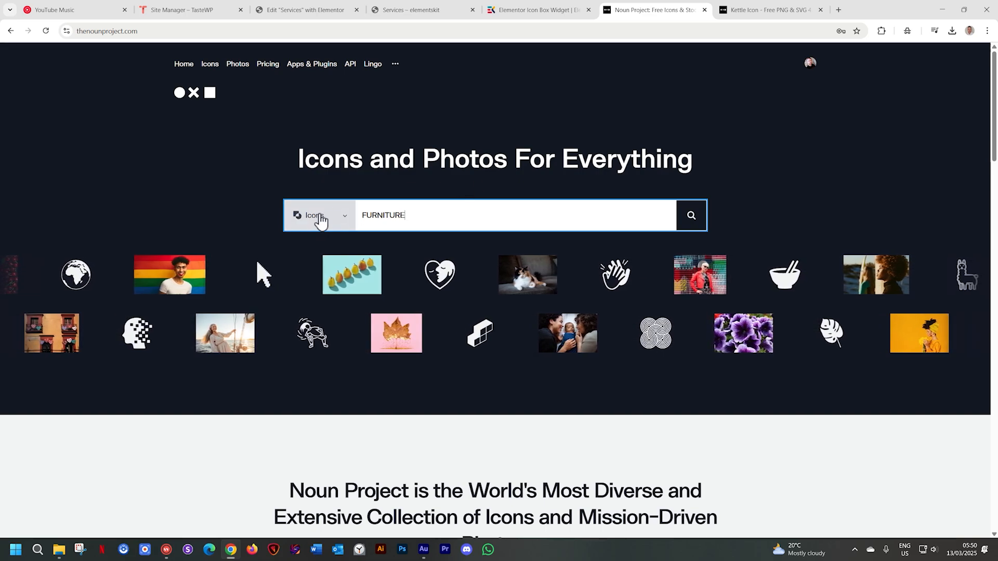
{"action": "left_click", "coordinate": [344, 220]}
{"action": "left_click", "coordinate": [324, 243]}
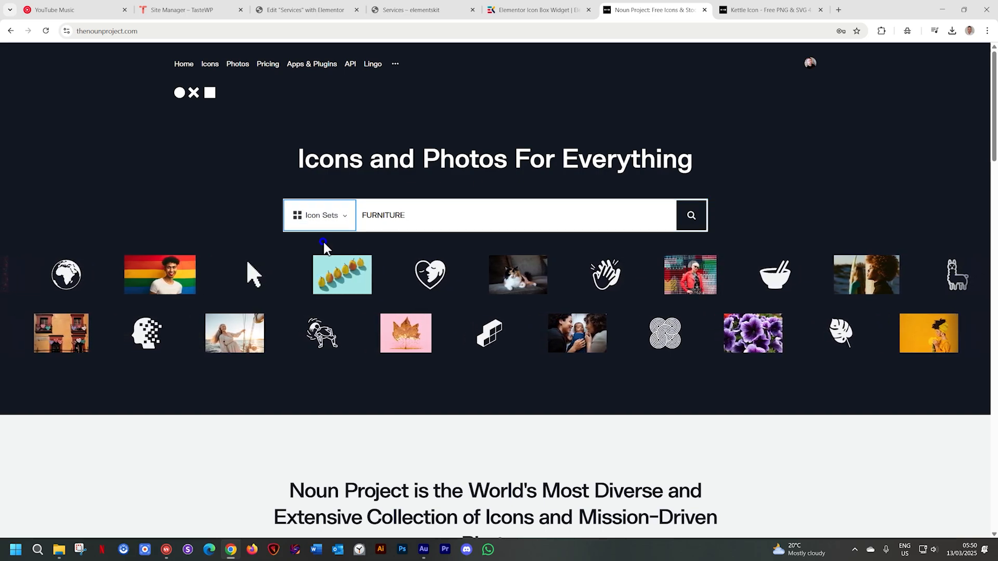
{"action": "left_click", "coordinate": [693, 218]}
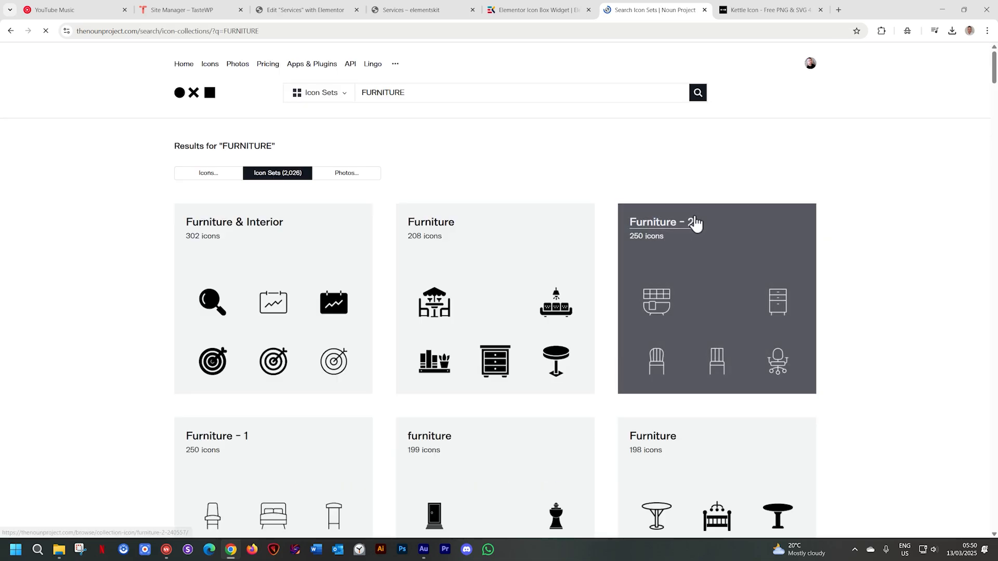
Open the Furniture set with 208 icons from the results and download its Bed icon as SVG
{"action": "scroll", "coordinate": [921, 283], "scroll_direction": "down", "scroll_amount": 2}
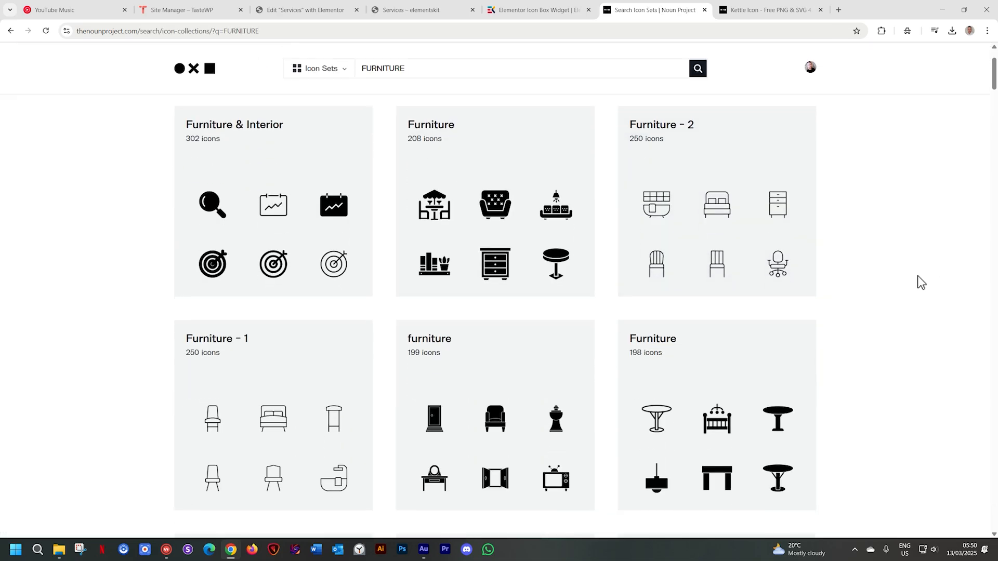
{"action": "scroll", "coordinate": [713, 289], "scroll_direction": "down", "scroll_amount": 8}
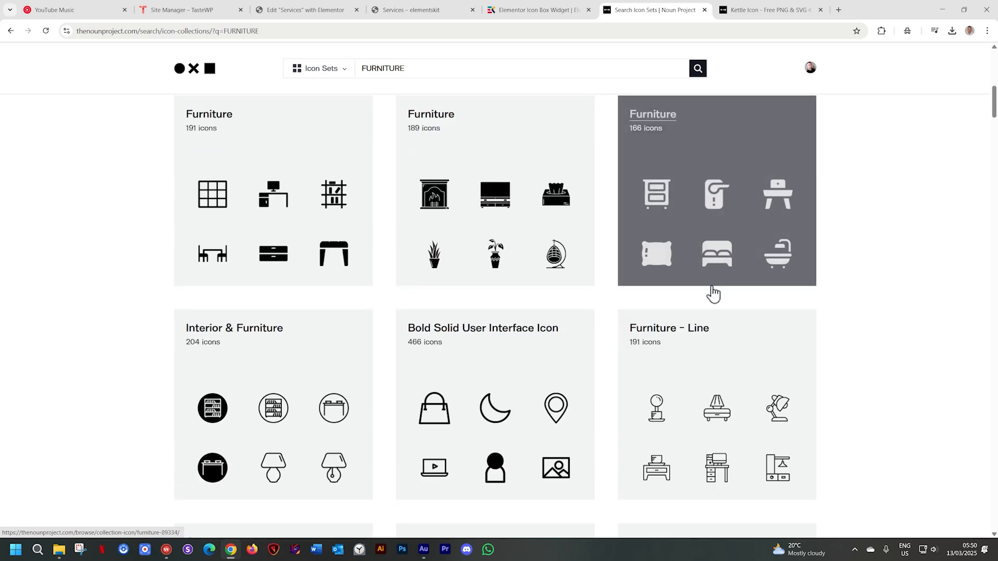
{"action": "scroll", "coordinate": [712, 294], "scroll_direction": "up", "scroll_amount": 10}
{"action": "left_click", "coordinate": [494, 270]}
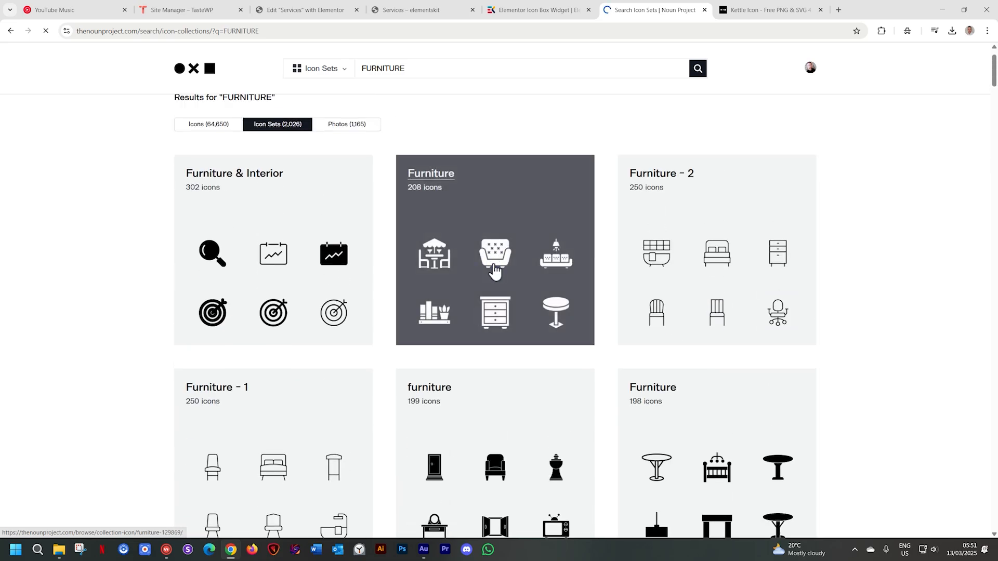
{"action": "scroll", "coordinate": [917, 249], "scroll_direction": "down", "scroll_amount": 3}
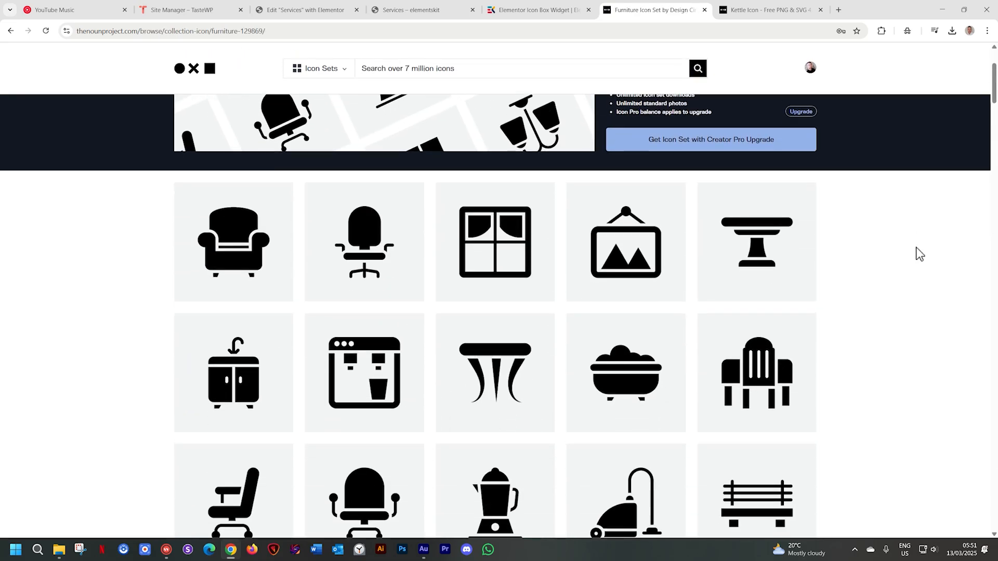
{"action": "scroll", "coordinate": [920, 254], "scroll_direction": "down", "scroll_amount": 13}
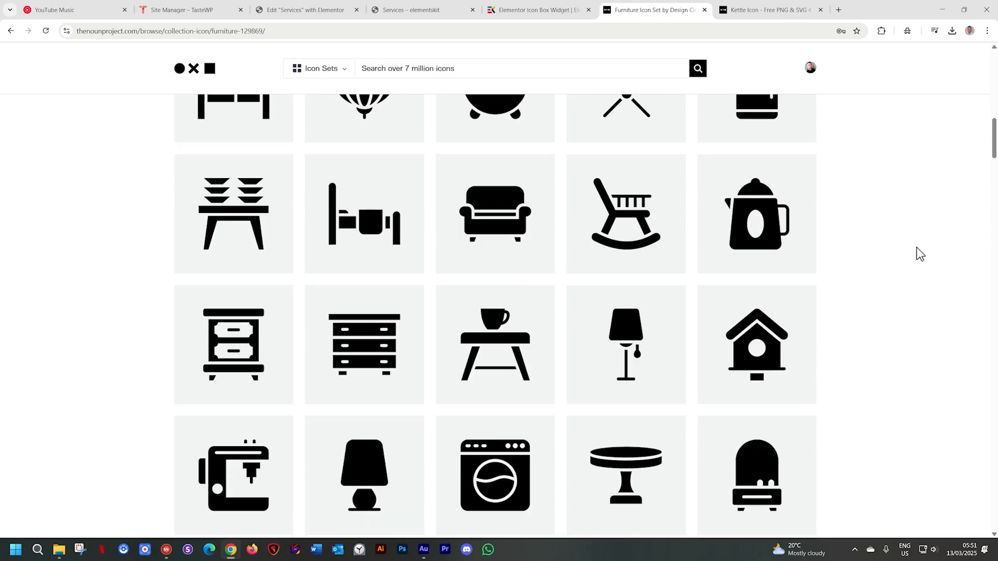
{"action": "scroll", "coordinate": [916, 247], "scroll_direction": "down", "scroll_amount": 8}
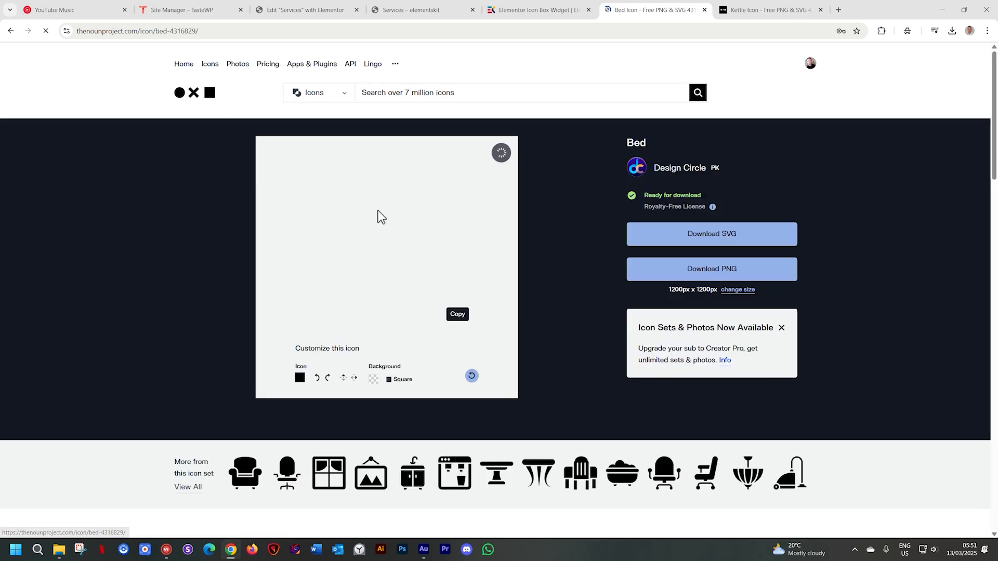
{"action": "left_click", "coordinate": [726, 244]}
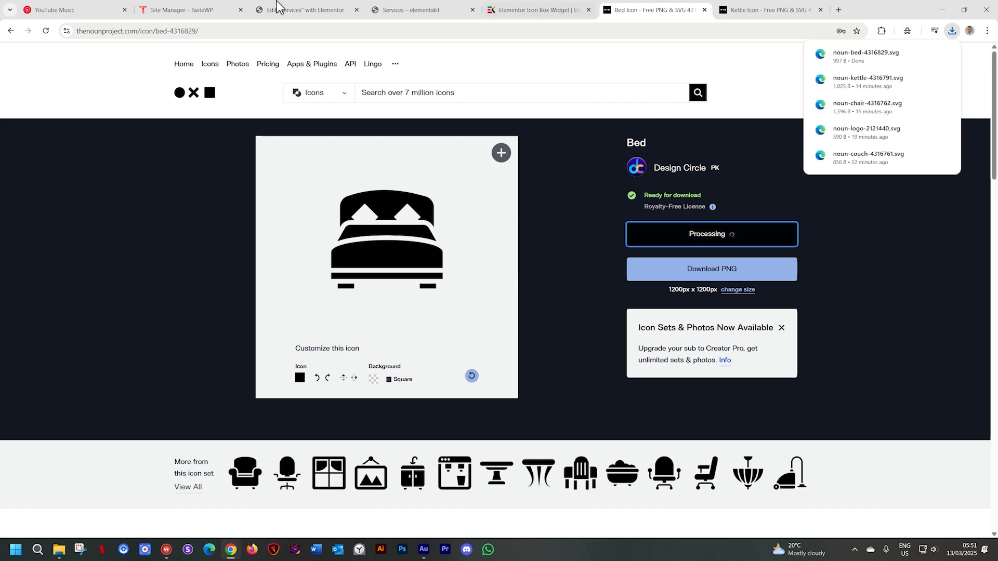
Return to the Elementor page, upload noun-bed-4316829.svg from Downloads to the media library, and insert it as the Icon Box's header icon
{"action": "left_click", "coordinate": [300, 9]}
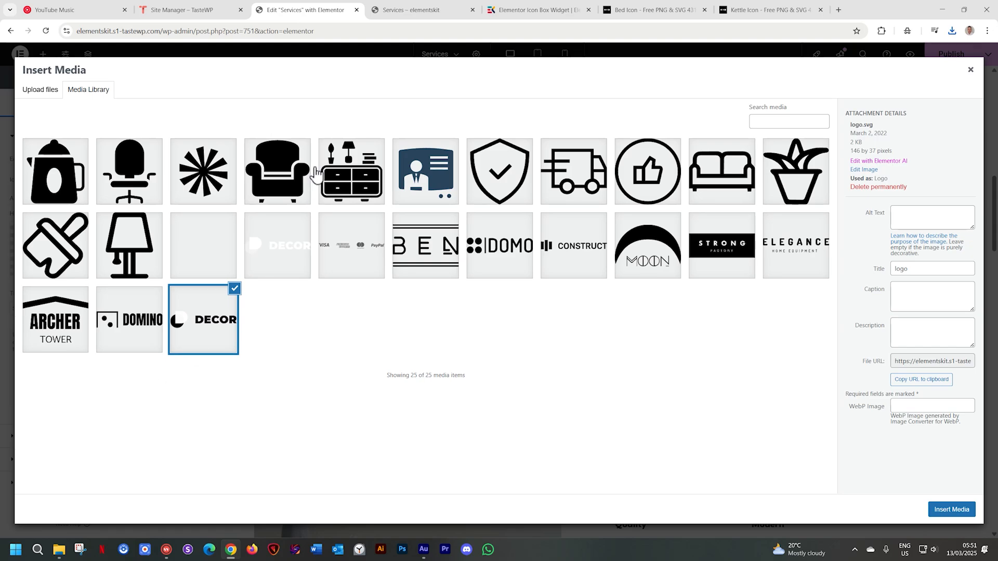
{"action": "left_click", "coordinate": [58, 549]}
{"action": "left_click_drag", "start_coordinate": [676, 173], "coordinate": [136, 201]}
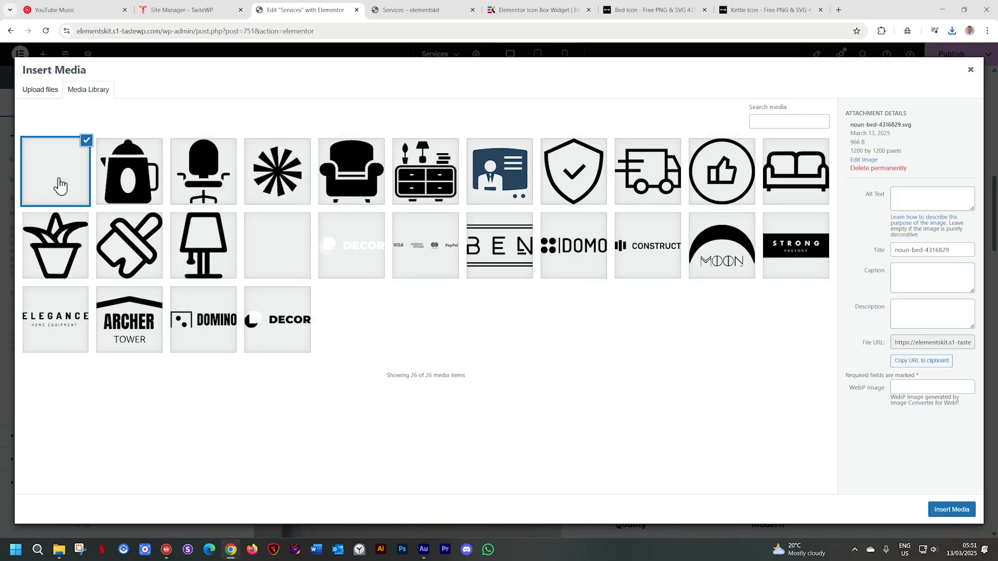
{"action": "left_click", "coordinate": [950, 511]}
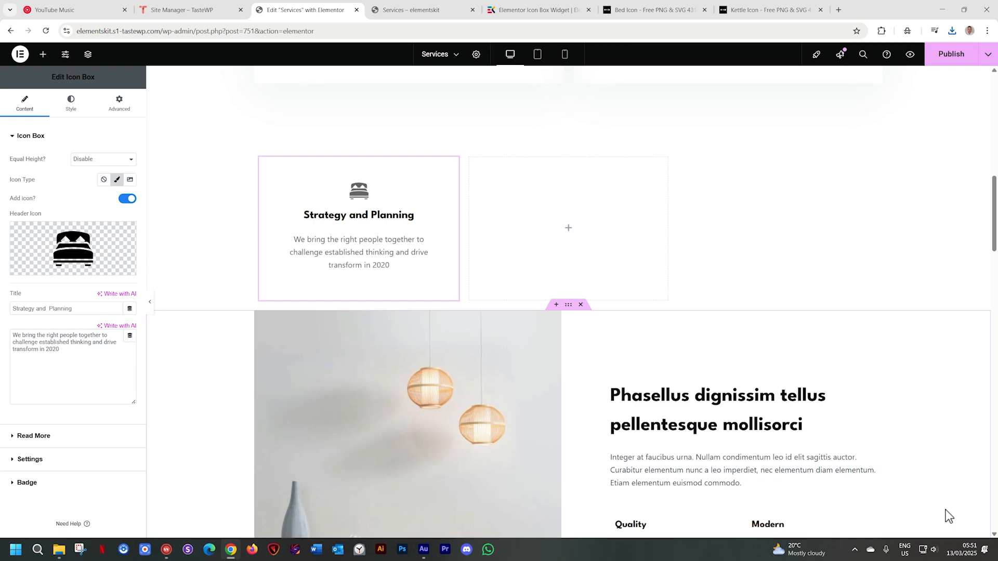
{"action": "scroll", "coordinate": [792, 413], "scroll_direction": "down", "scroll_amount": 5}
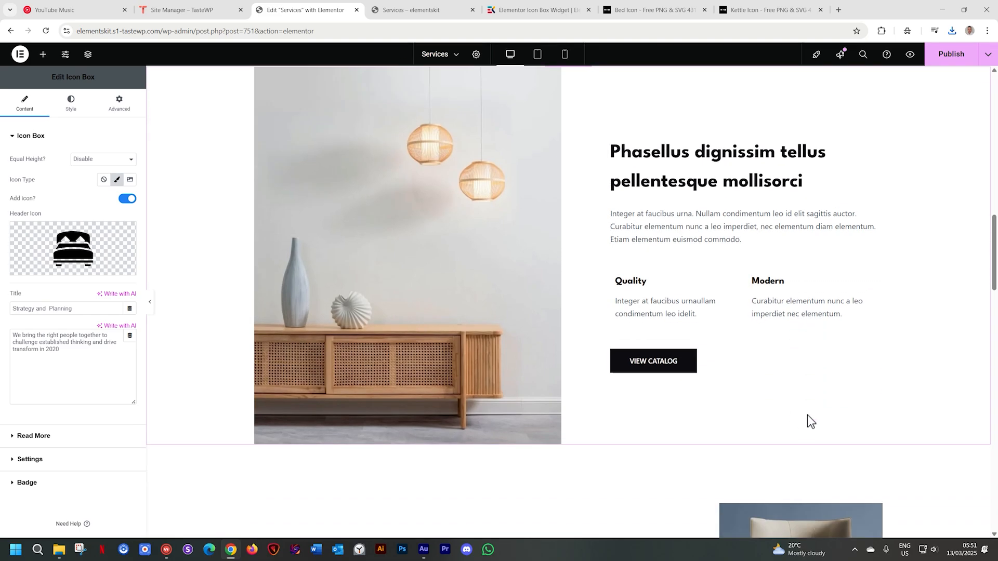
Set the title of the bed Icon Box on the Services page to "Home Furniture"
{"action": "scroll", "coordinate": [893, 409], "scroll_direction": "down", "scroll_amount": 4}
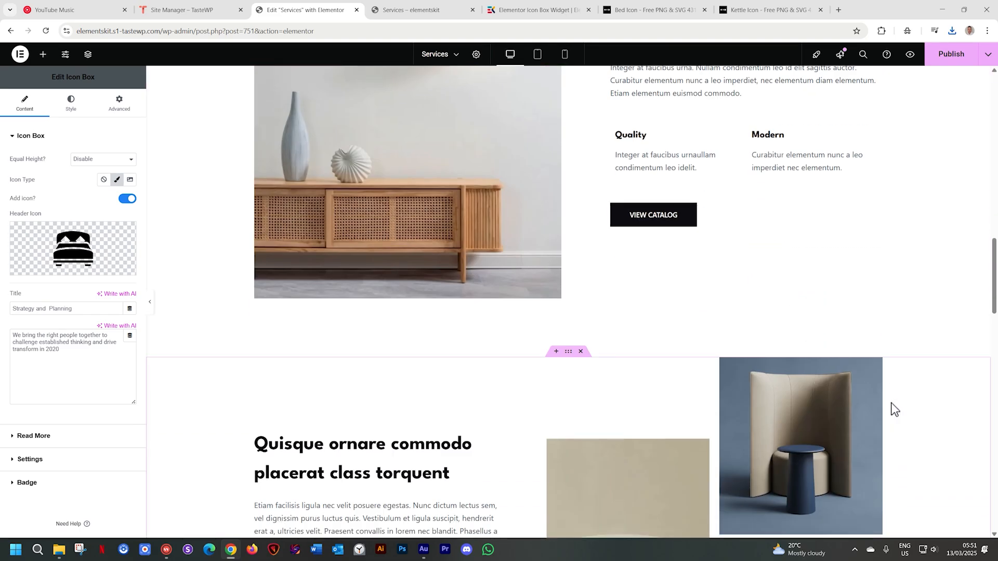
{"action": "scroll", "coordinate": [893, 409], "scroll_direction": "down", "scroll_amount": 10}
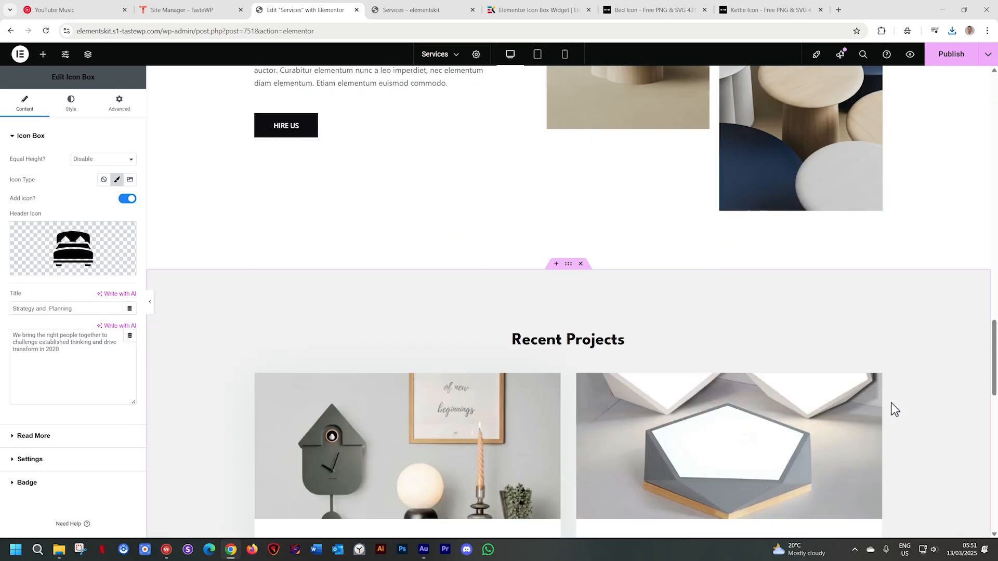
{"action": "scroll", "coordinate": [893, 409], "scroll_direction": "down", "scroll_amount": 9}
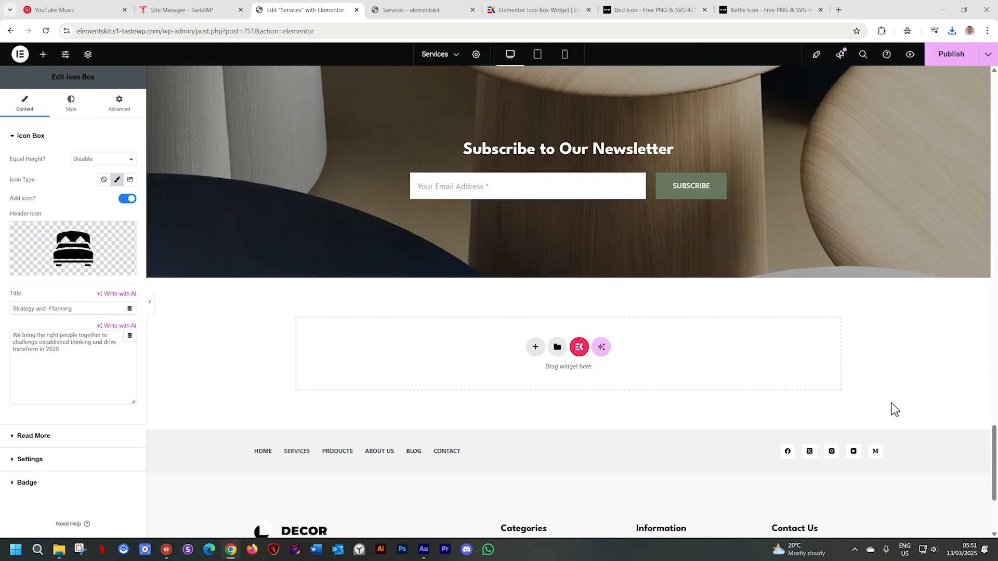
{"action": "scroll", "coordinate": [893, 409], "scroll_direction": "up", "scroll_amount": 6}
{"action": "scroll", "coordinate": [892, 404], "scroll_direction": "up", "scroll_amount": 15}
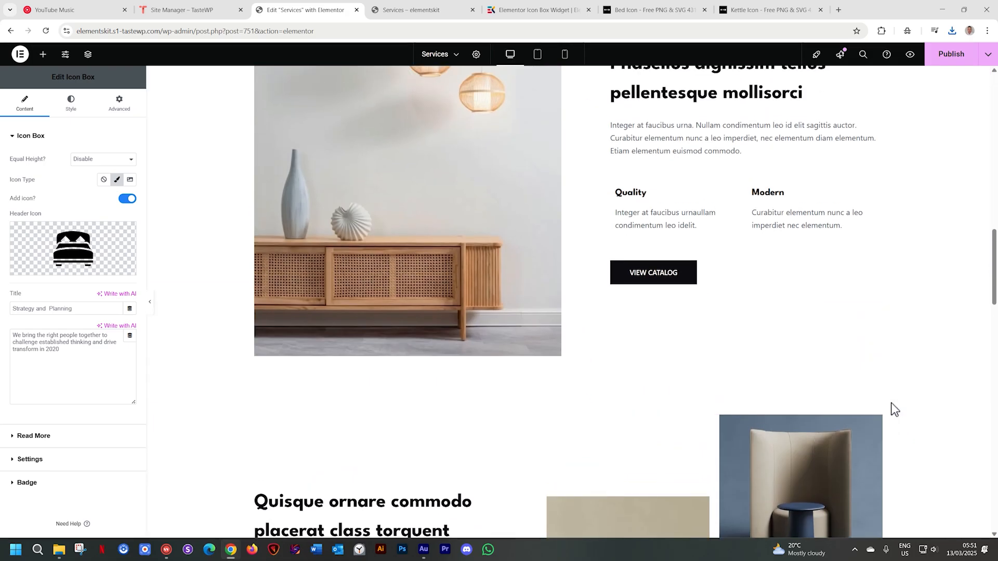
{"action": "scroll", "coordinate": [894, 409], "scroll_direction": "up", "scroll_amount": 8}
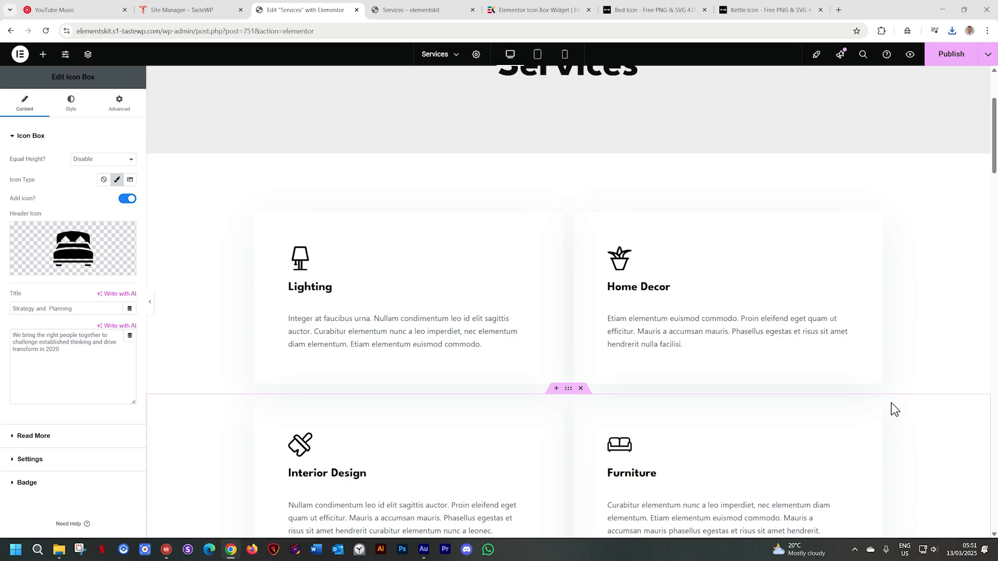
{"action": "scroll", "coordinate": [886, 395], "scroll_direction": "down", "scroll_amount": 8}
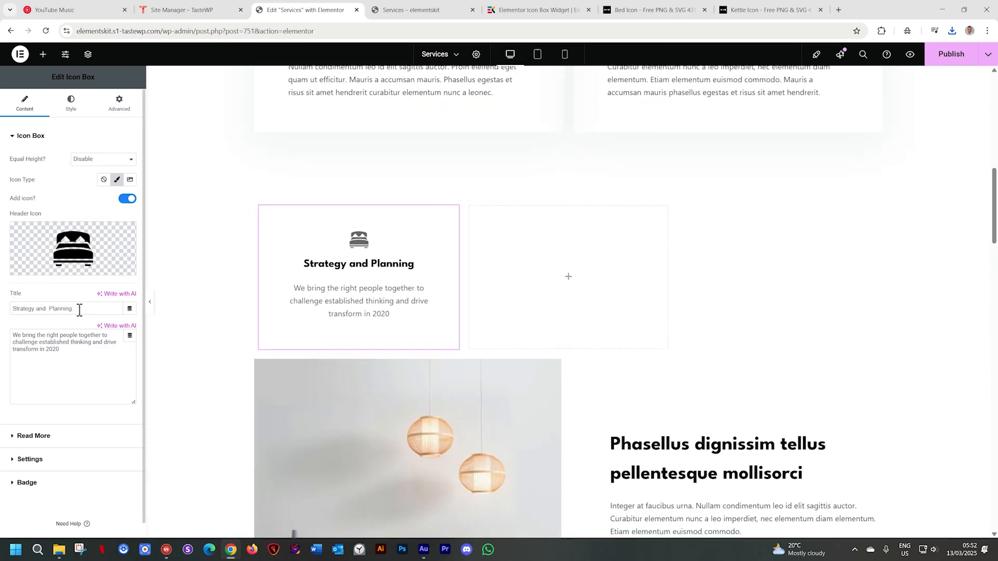
{"action": "left_click_drag", "start_coordinate": [88, 309], "coordinate": [2, 314]}
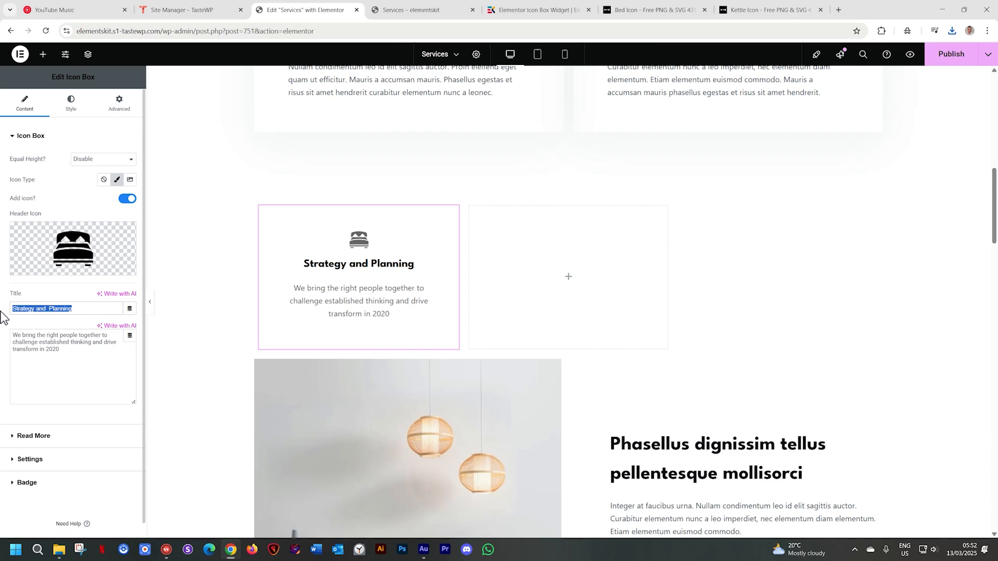
{"action": "type", "text": "Home F"}
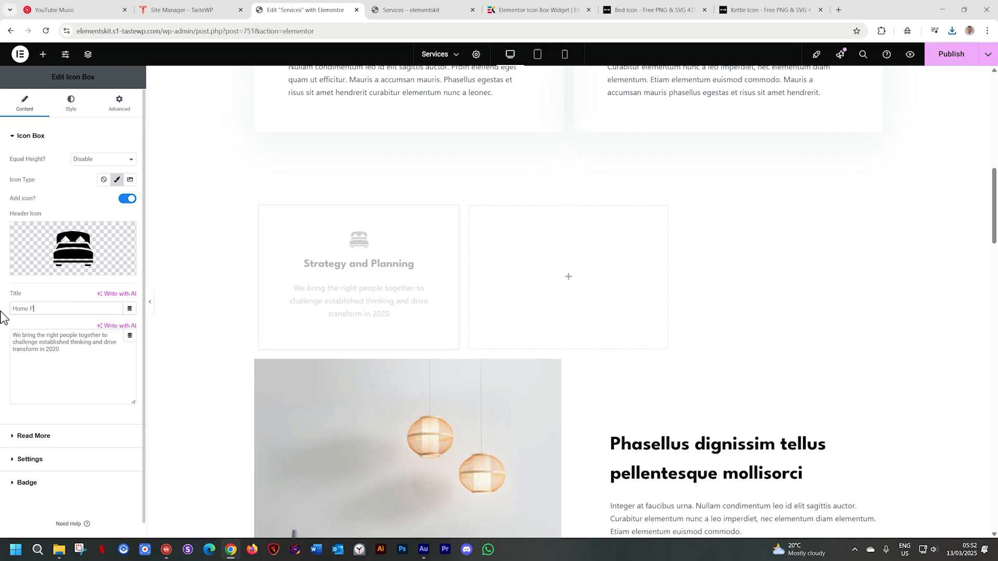
{"action": "type", "text": "urniture"}
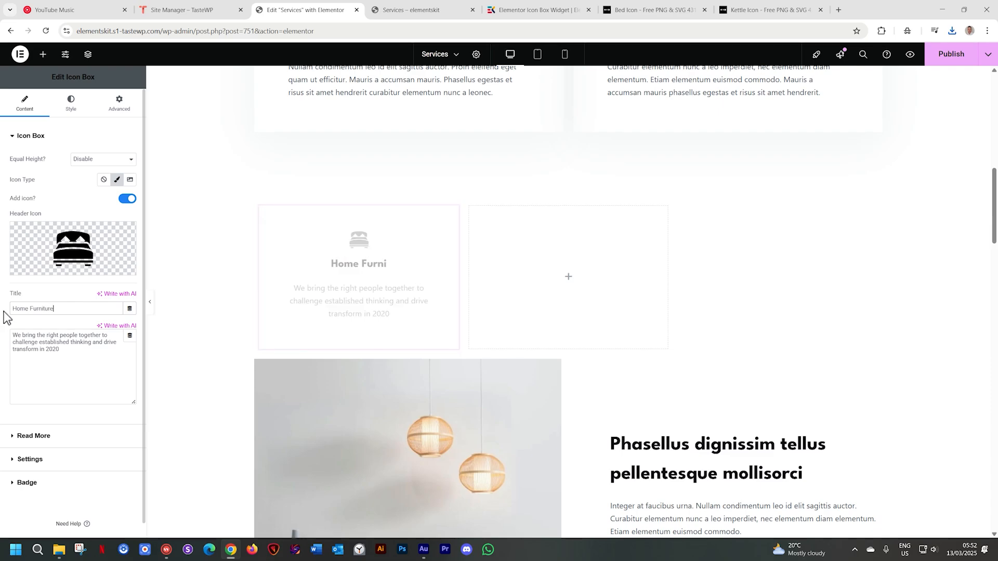
Enable the Icon Box's Read More button without the on-hover option and label it "Home Department"
{"action": "left_click", "coordinate": [35, 137]}
{"action": "left_click", "coordinate": [32, 160]}
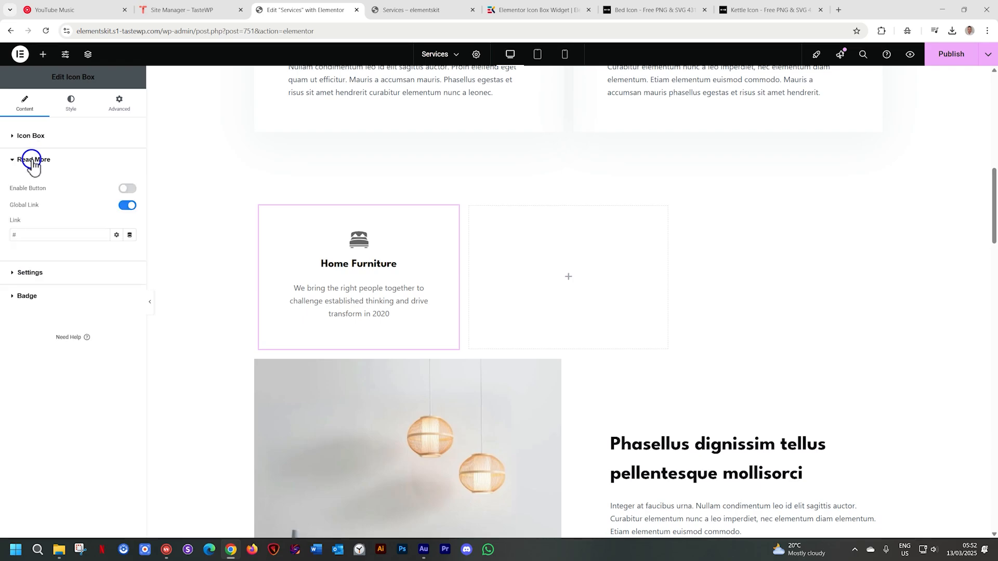
{"action": "left_click", "coordinate": [128, 190]}
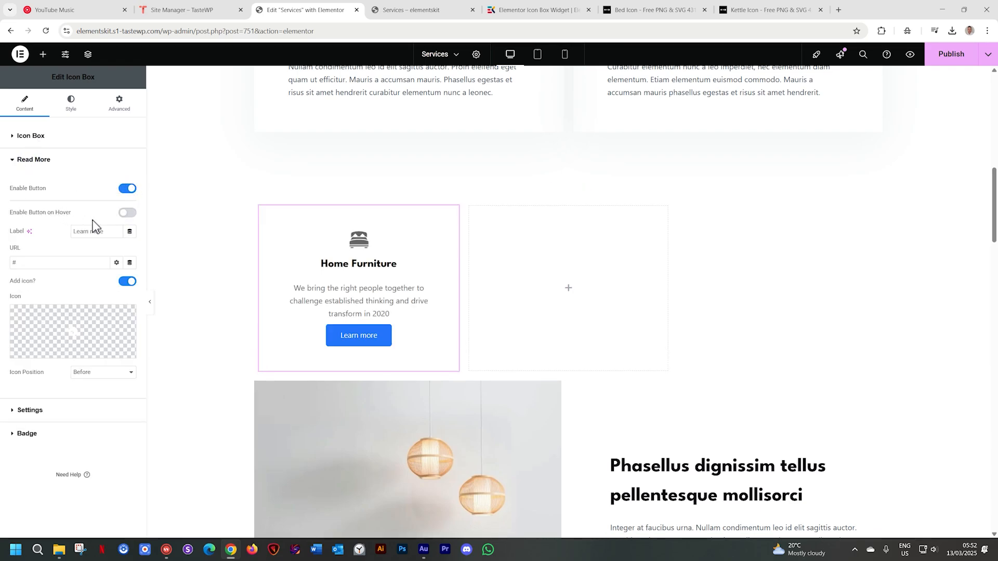
{"action": "left_click", "coordinate": [128, 214]}
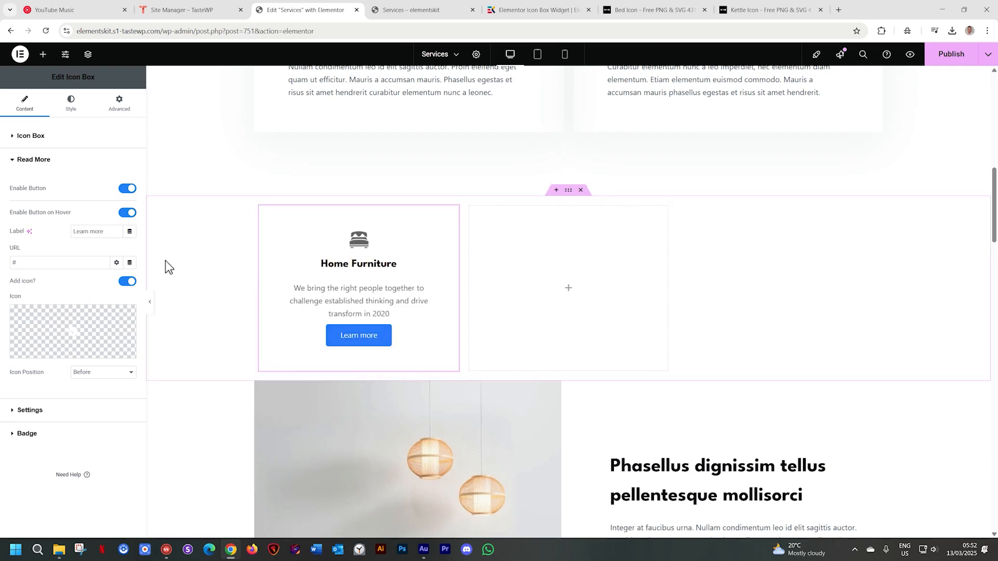
{"action": "left_click", "coordinate": [125, 215]}
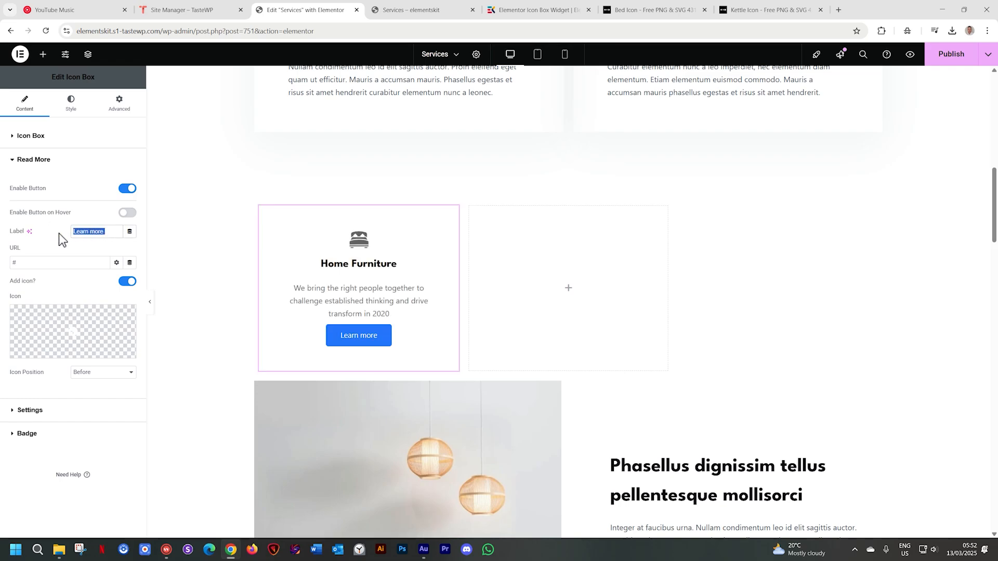
{"action": "type", "text": "Home Departme"}
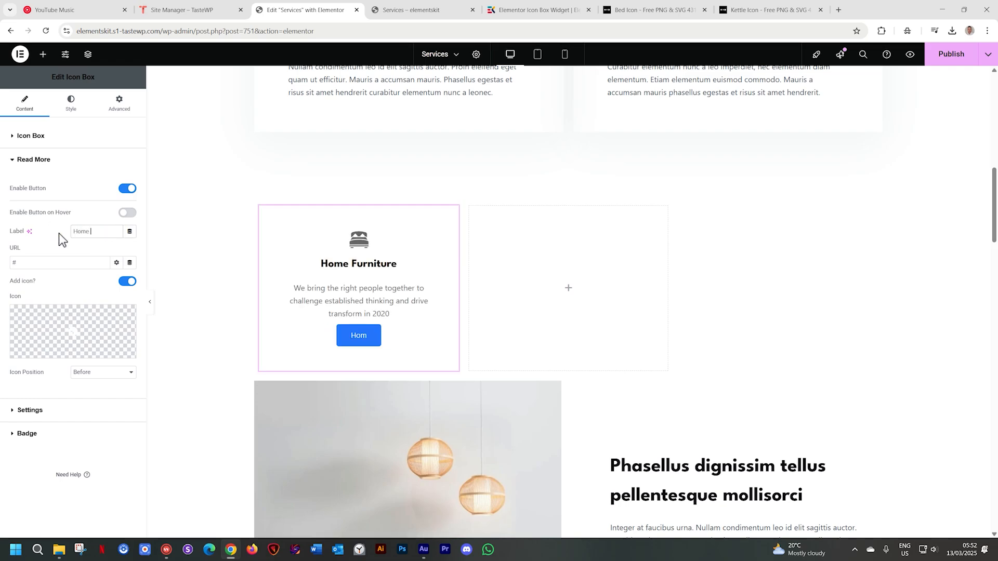
{"action": "type", "text": "nt"}
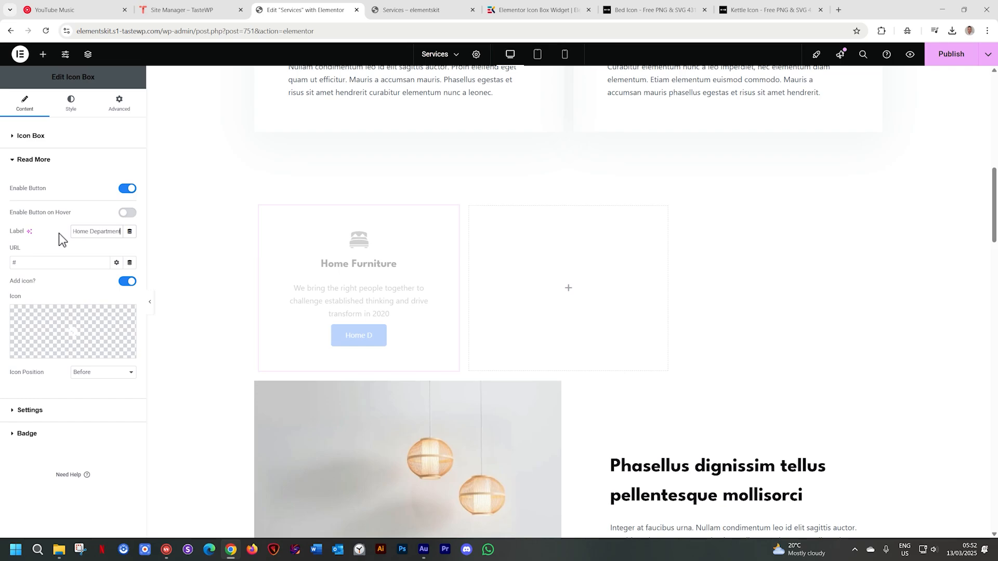
{"action": "mouse_move", "coordinate": [89, 342]}
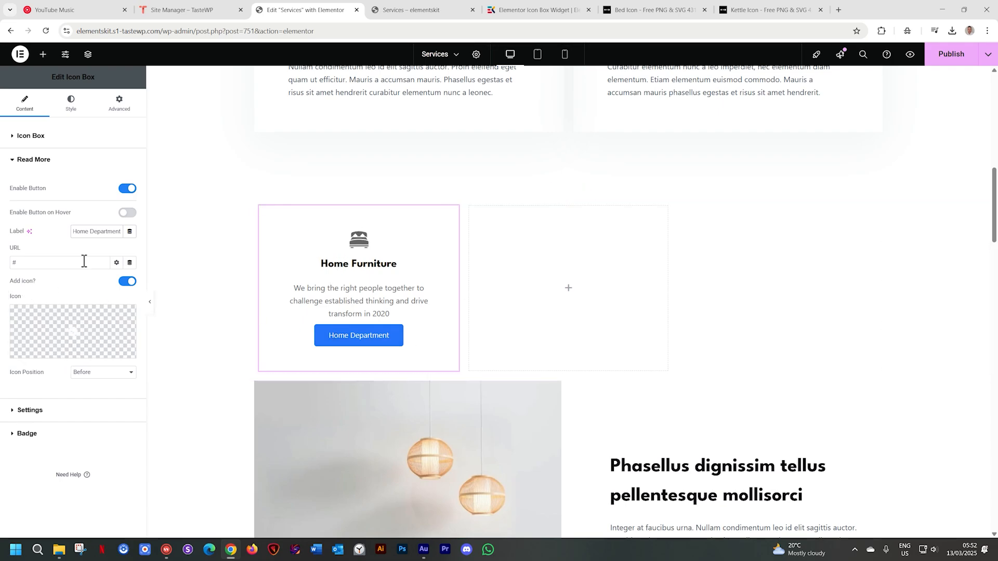
Enable the Icon Box's hover watermark and insert noun-logo-2121440.svg from the media library as its icon
{"action": "left_click", "coordinate": [42, 165]}
{"action": "left_click", "coordinate": [41, 186]}
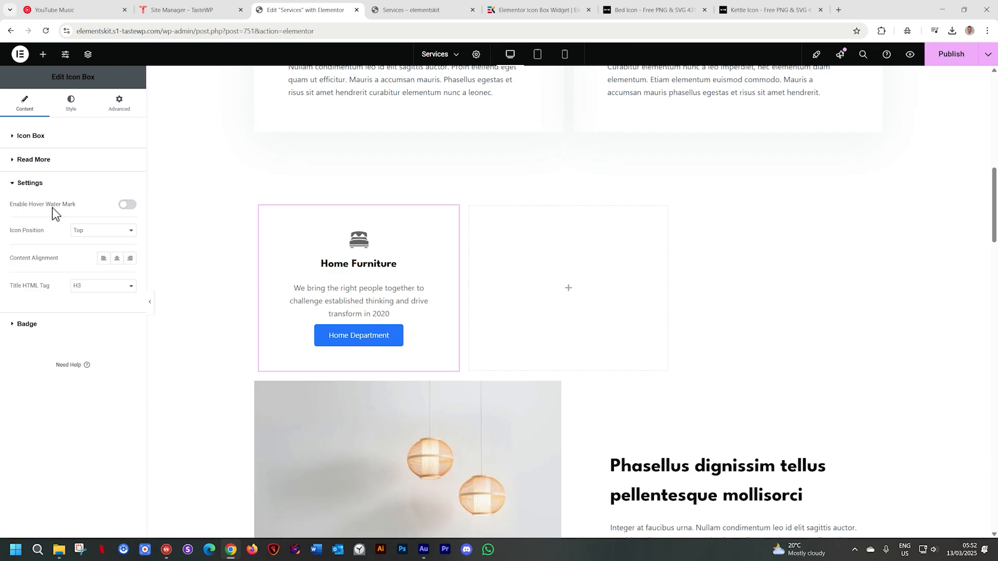
{"action": "left_click", "coordinate": [128, 205]}
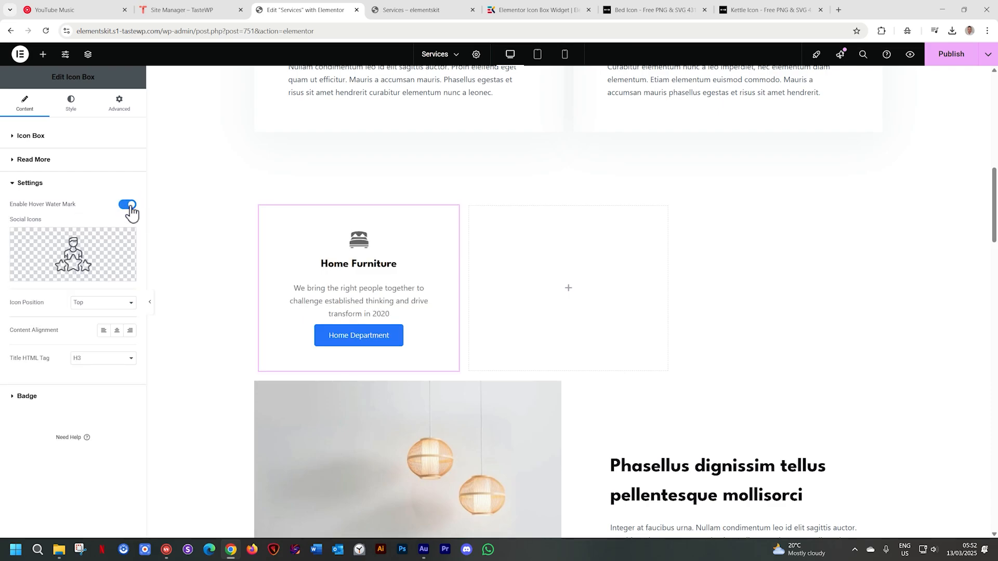
{"action": "mouse_move", "coordinate": [301, 298]}
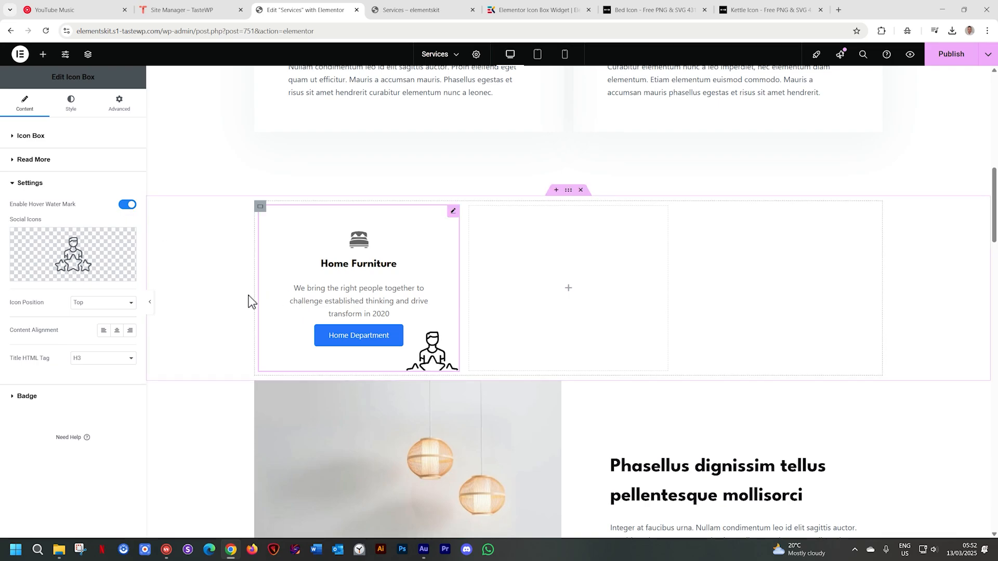
{"action": "mouse_move", "coordinate": [58, 262]}
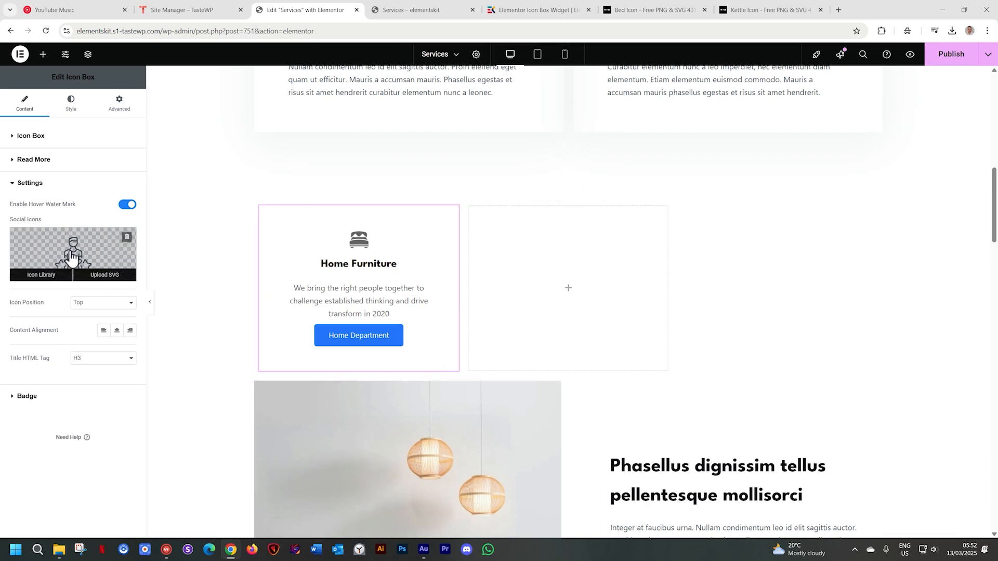
{"action": "left_click", "coordinate": [104, 276]}
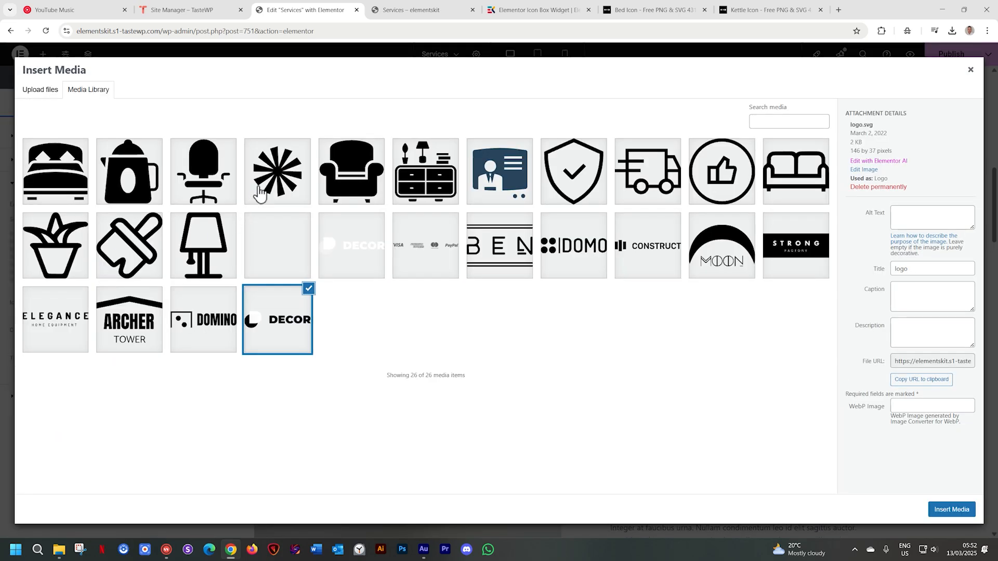
{"action": "left_click", "coordinate": [259, 193]}
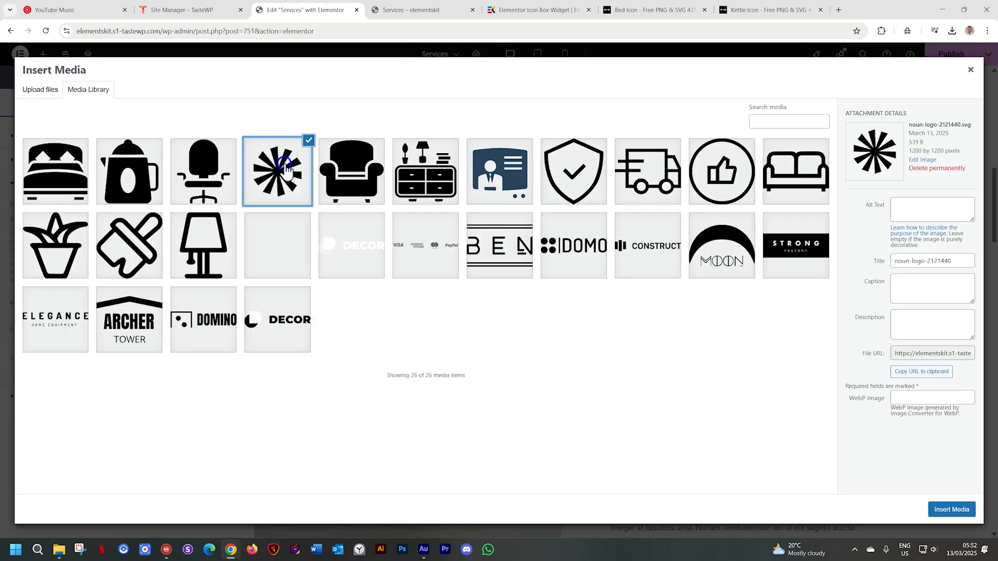
{"action": "left_click", "coordinate": [950, 509]}
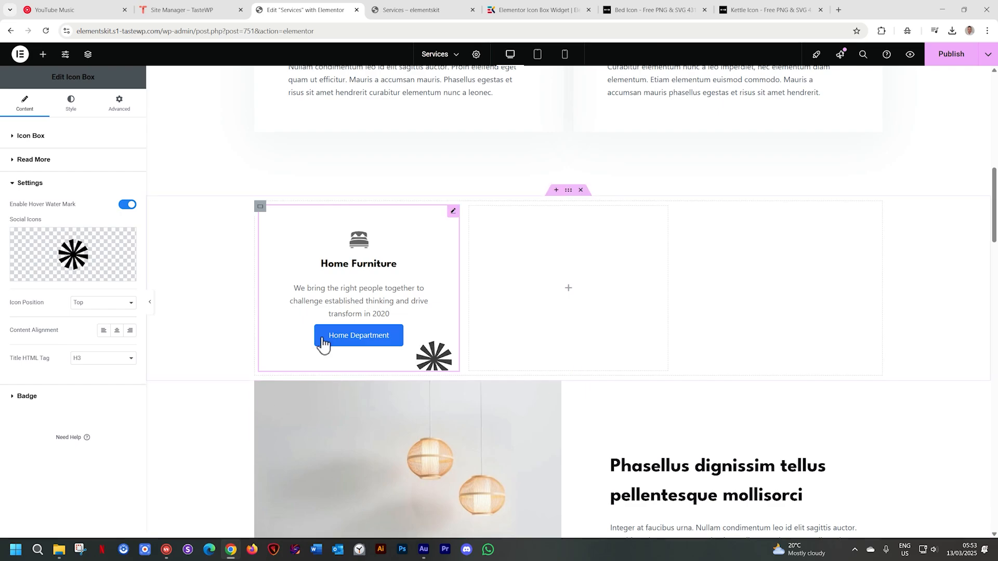
Try the Left and Right icon positions for the Icon Box, and return the icon to Top
{"action": "left_click", "coordinate": [127, 309]}
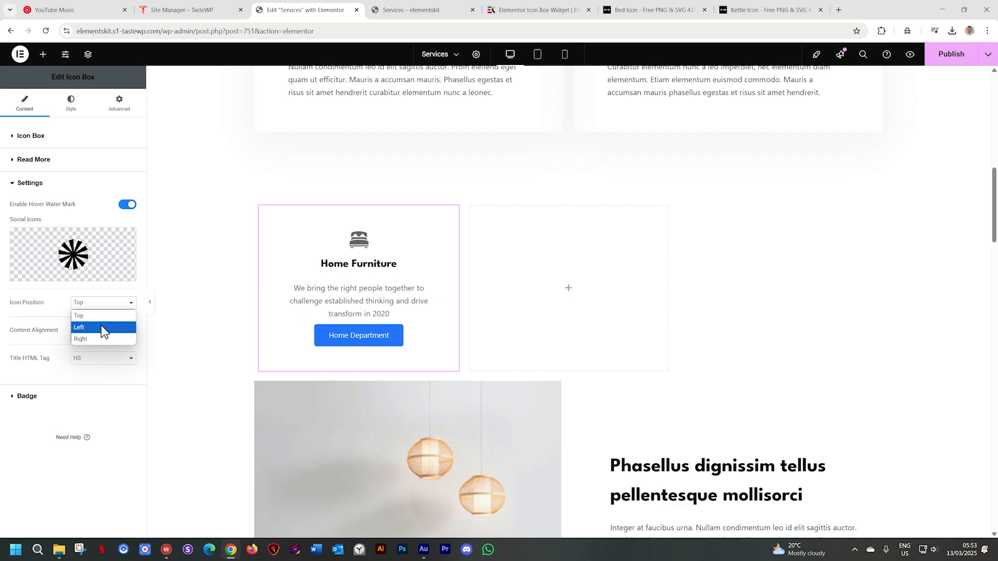
{"action": "left_click", "coordinate": [102, 326]}
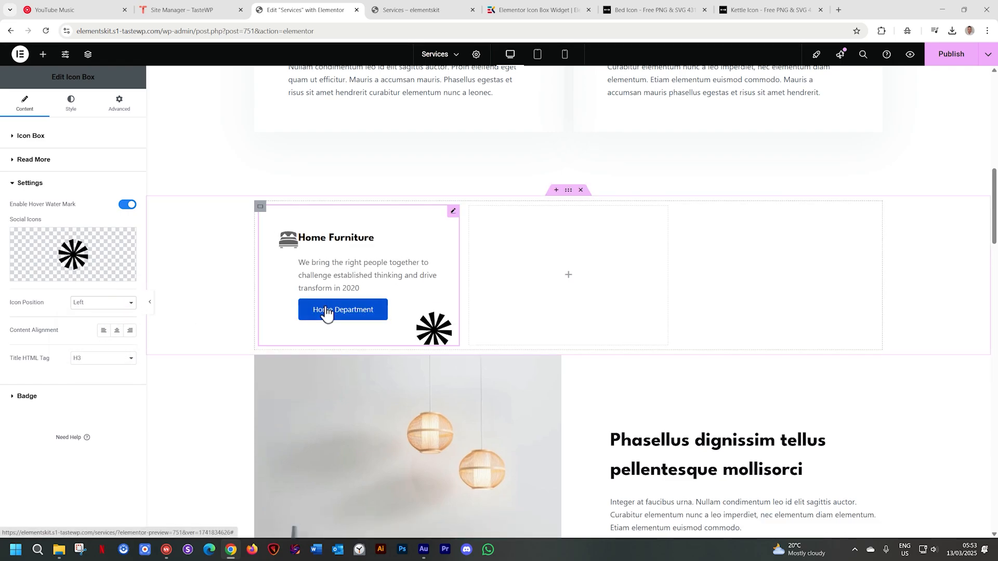
{"action": "mouse_move", "coordinate": [28, 258]}
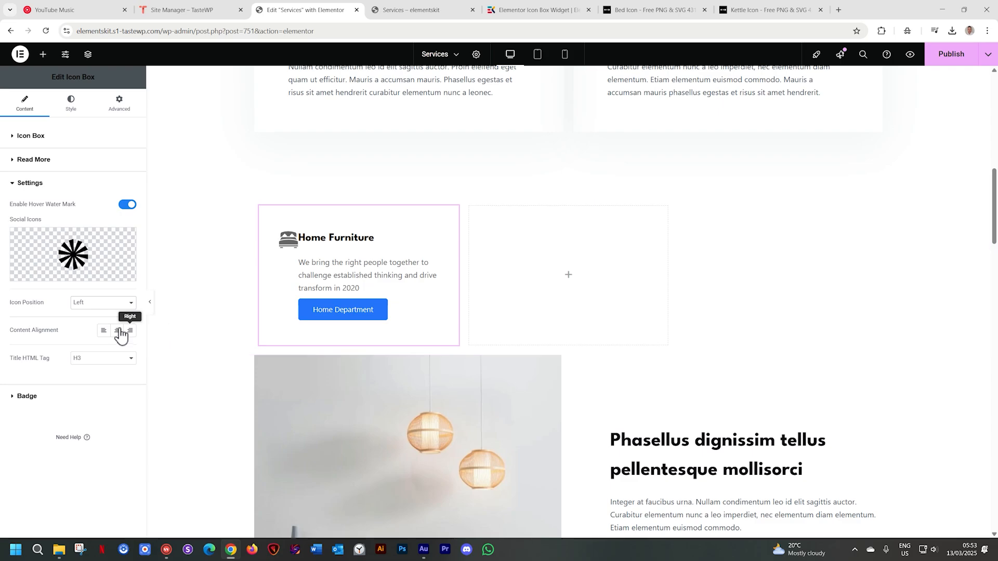
{"action": "left_click", "coordinate": [127, 306]}
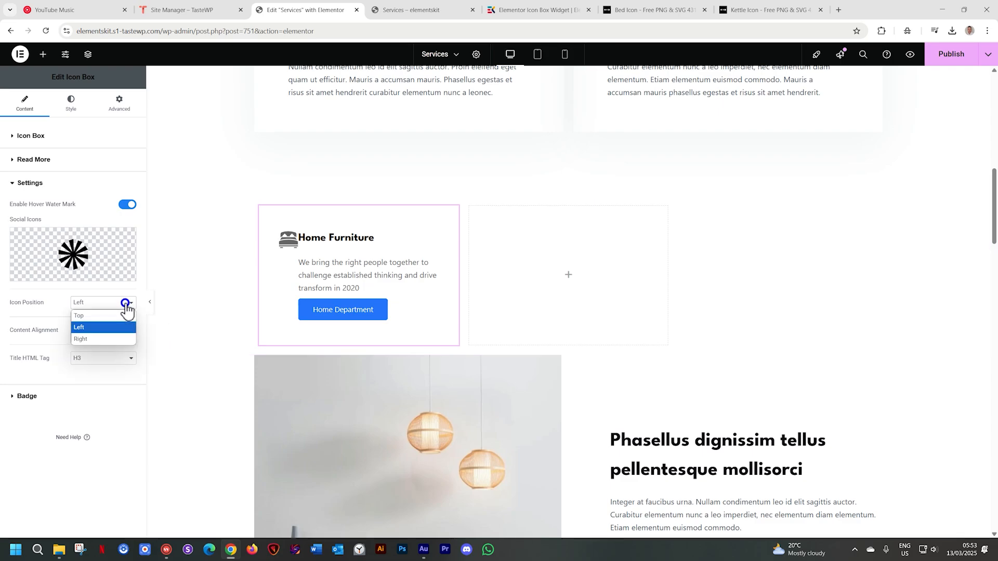
{"action": "left_click", "coordinate": [110, 338]}
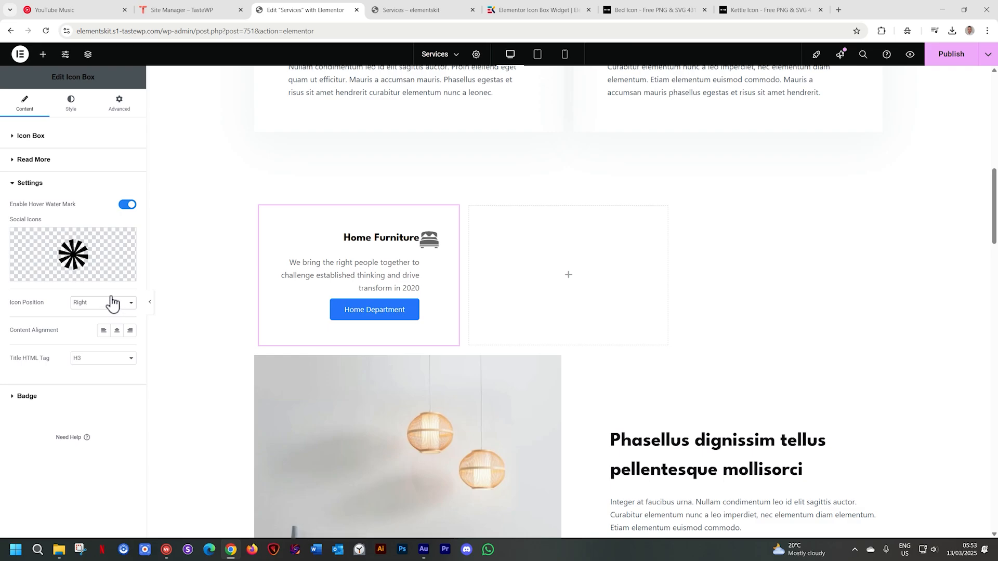
{"action": "left_click", "coordinate": [117, 306]}
{"action": "left_click", "coordinate": [105, 315]}
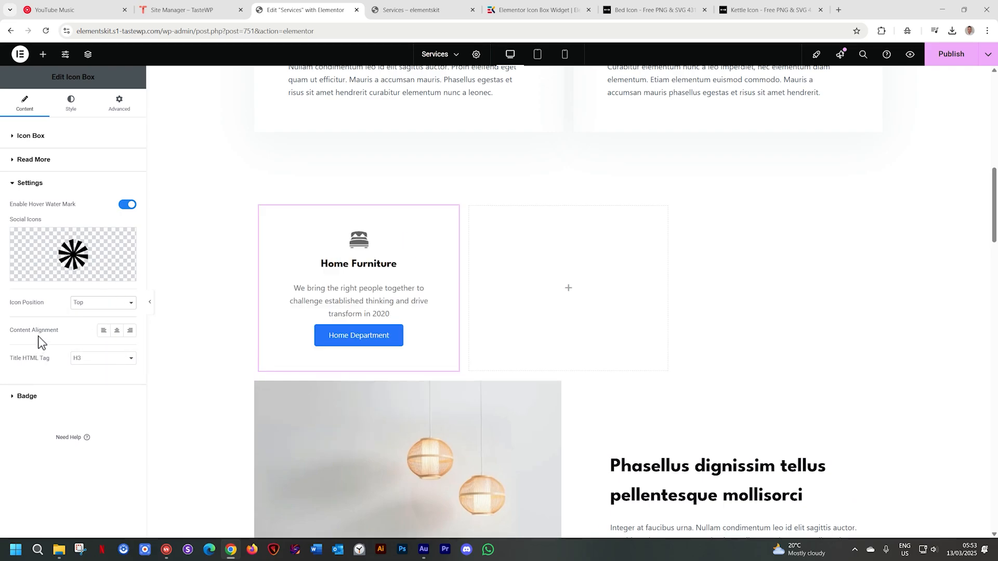
Try Left content alignment, set the Icon Box's alignment to Center, and view the Title HTML Tag options
{"action": "left_click", "coordinate": [103, 331]}
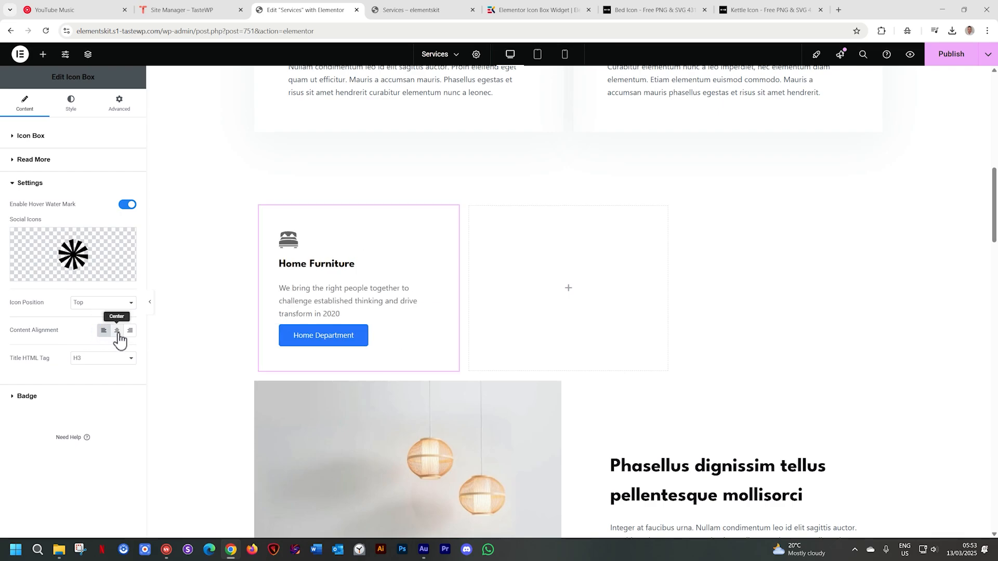
{"action": "left_click", "coordinate": [117, 332]}
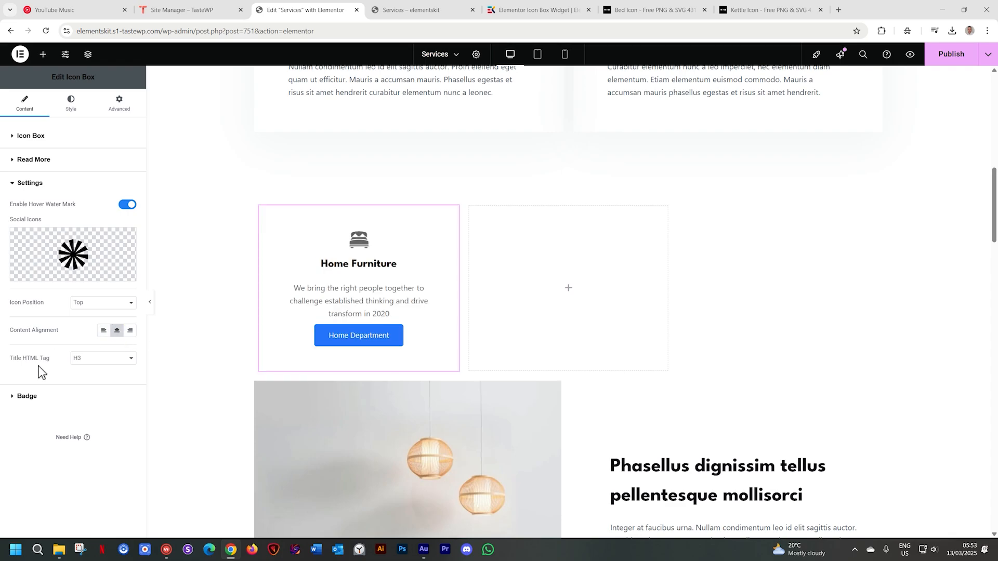
{"action": "left_click", "coordinate": [97, 367]}
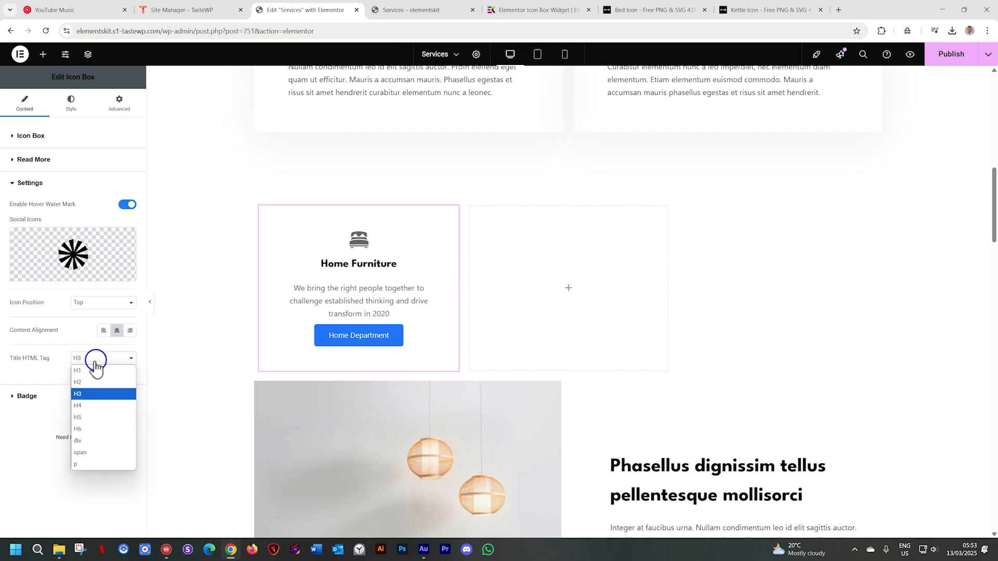
{"action": "left_click", "coordinate": [63, 353]}
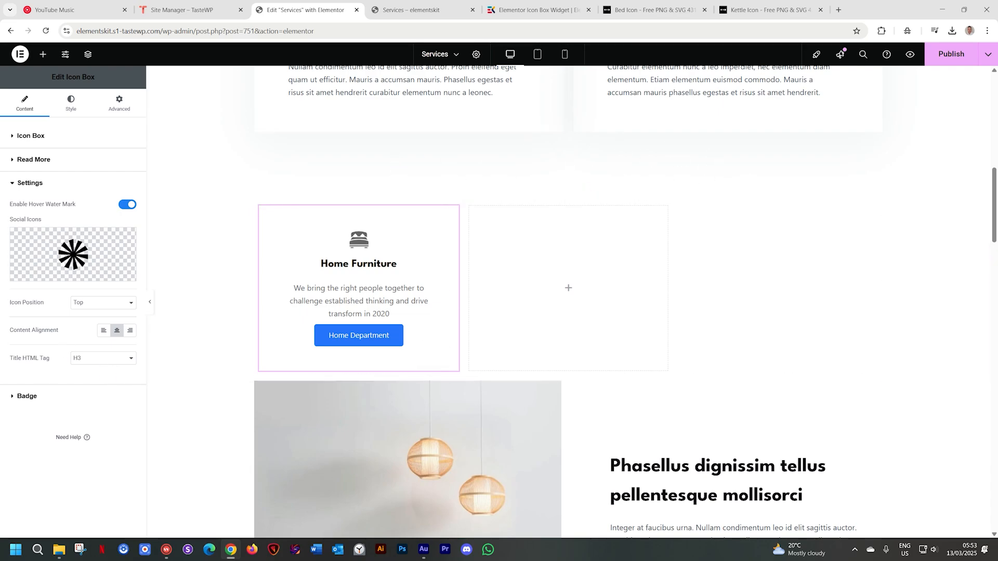
Show a badge titled "SALE" on the Icon Box, view the badge position options and keep Top Left
{"action": "left_click", "coordinate": [54, 400]}
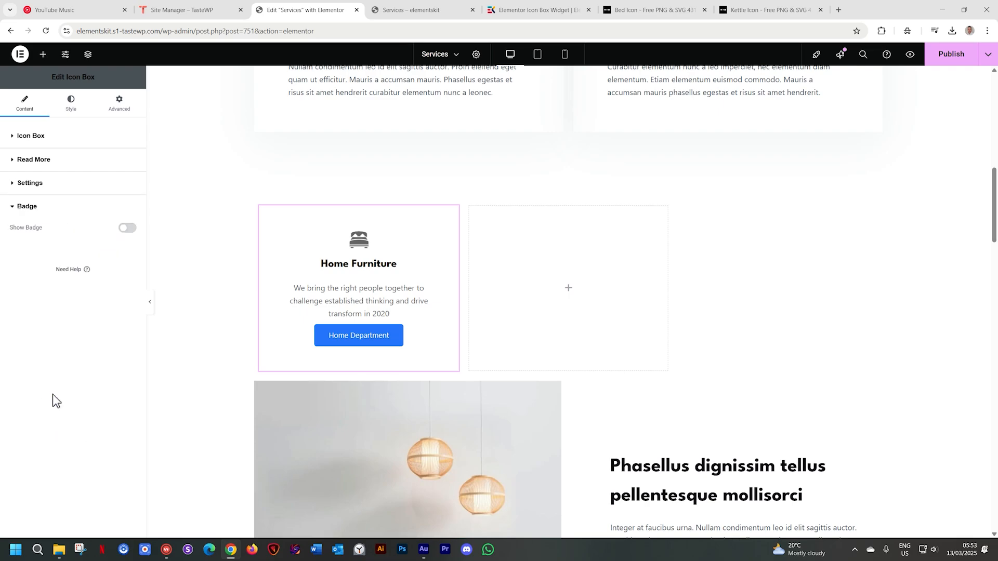
{"action": "left_click", "coordinate": [125, 228]}
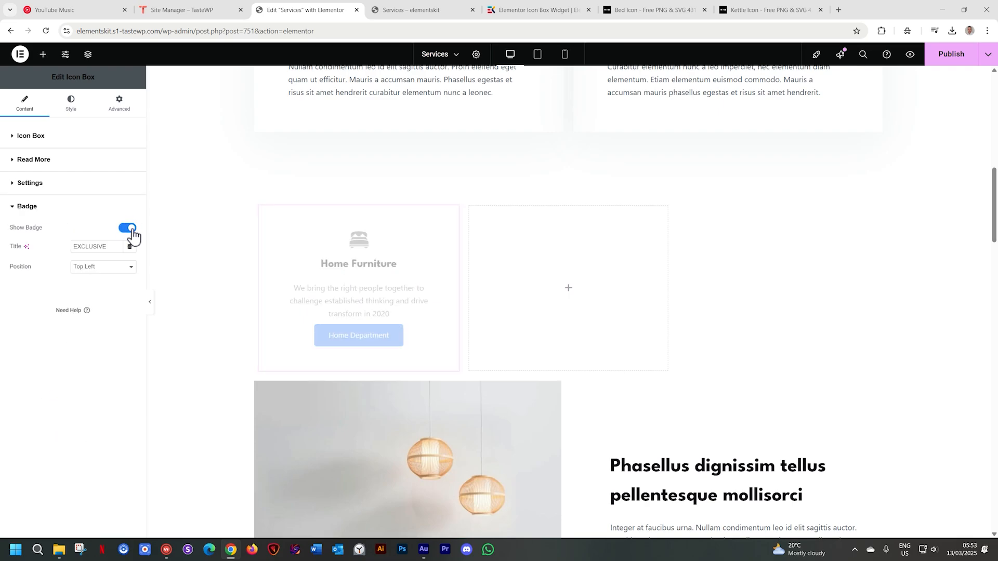
{"action": "double_click", "coordinate": [90, 248]}
{"action": "type", "text": "SALE"}
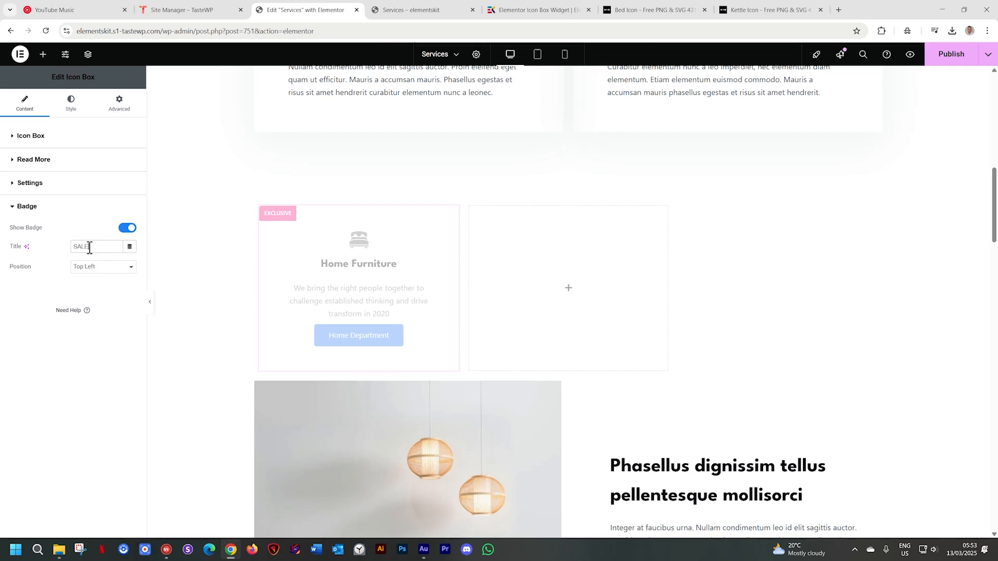
{"action": "left_click", "coordinate": [103, 269]}
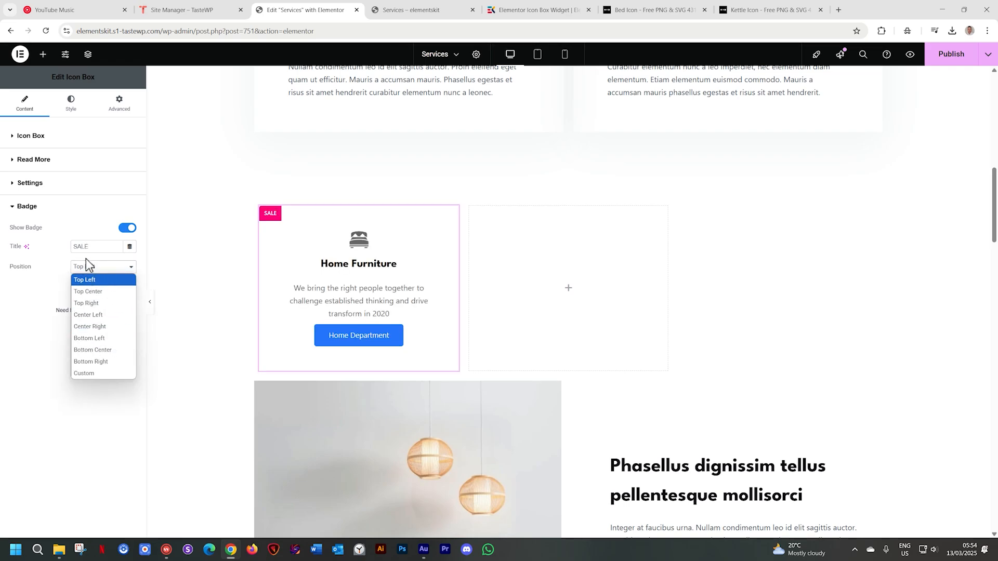
{"action": "left_click", "coordinate": [58, 263]}
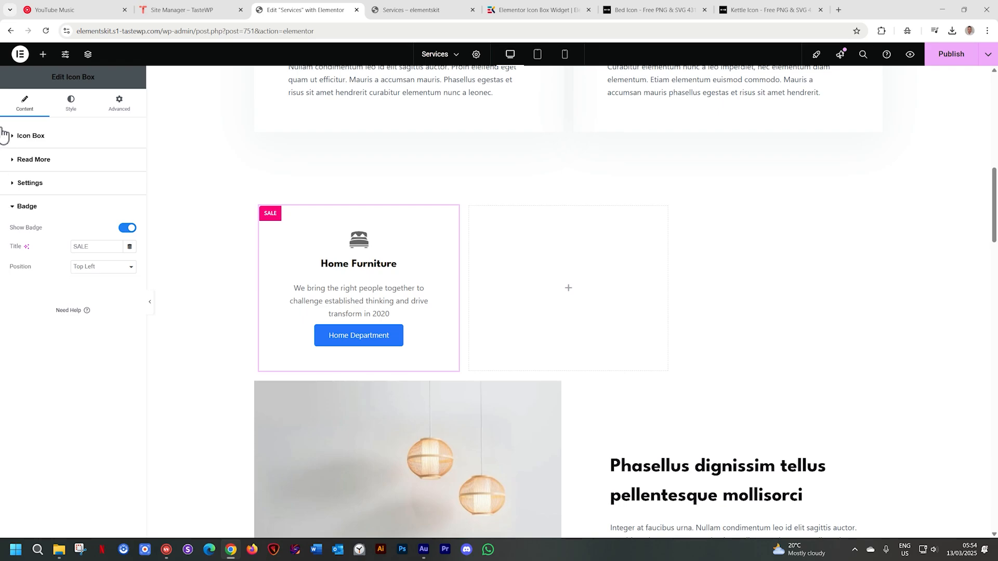
Set the Icon Box's normal icon color to black (#000000) in its style settings
{"action": "left_click", "coordinate": [72, 111]}
{"action": "left_click", "coordinate": [46, 135]}
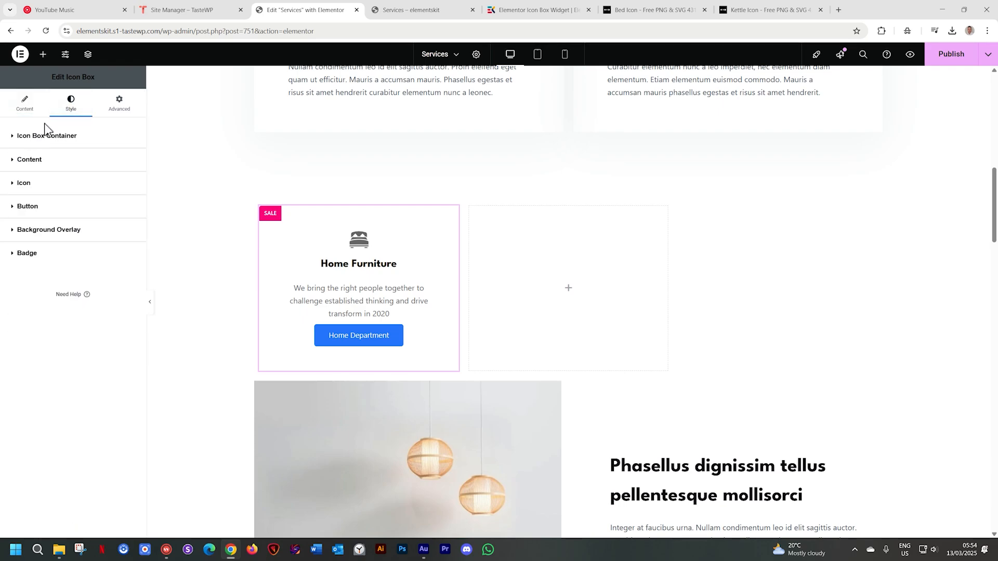
{"action": "left_click", "coordinate": [22, 184]}
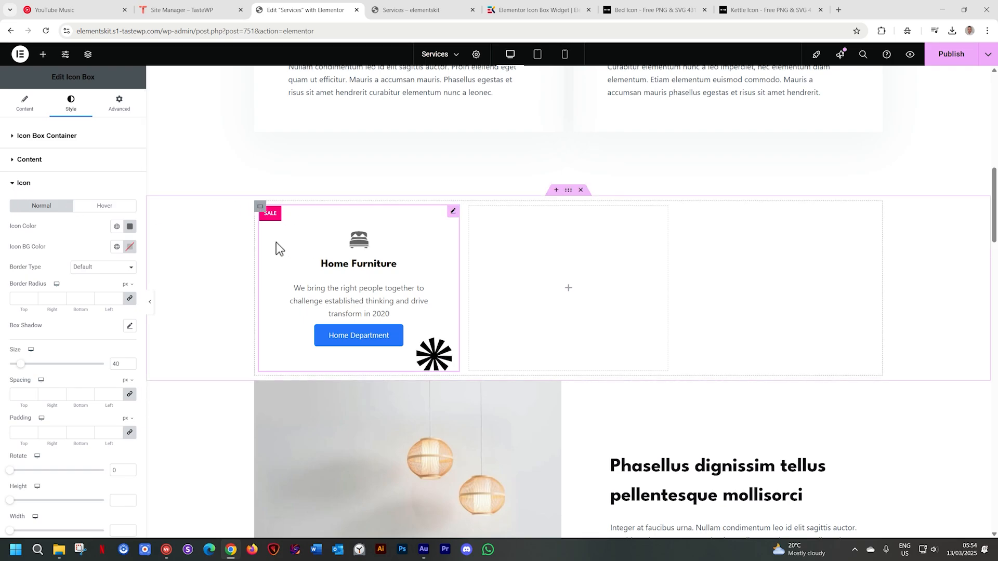
{"action": "left_click", "coordinate": [130, 226]}
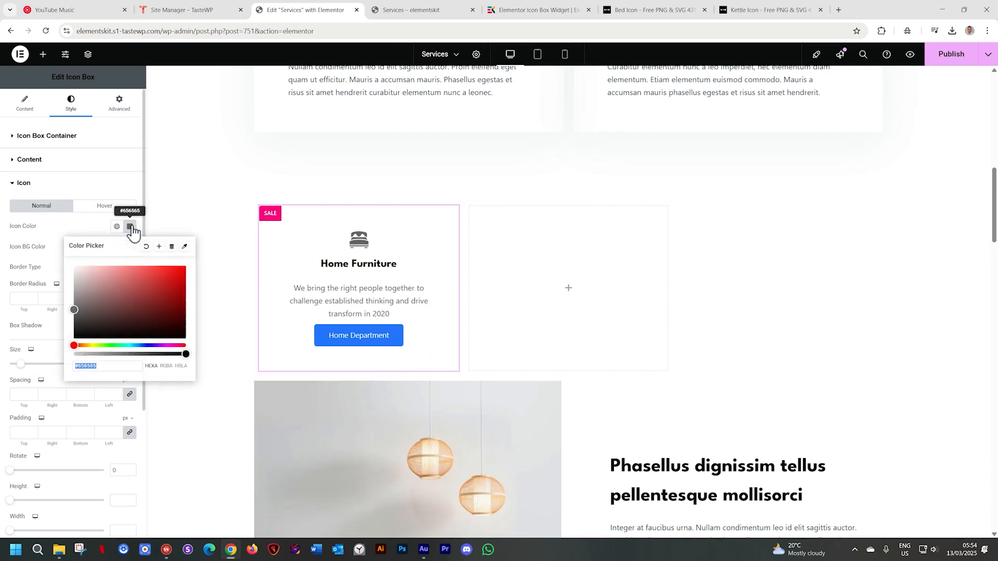
{"action": "left_click_drag", "start_coordinate": [120, 296], "coordinate": [61, 354]}
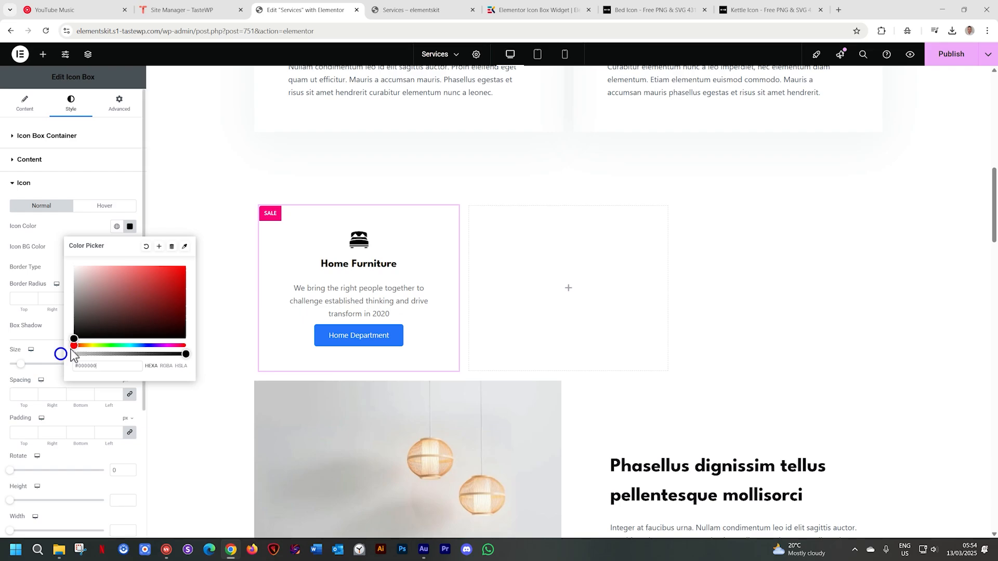
{"action": "left_click", "coordinate": [89, 224]}
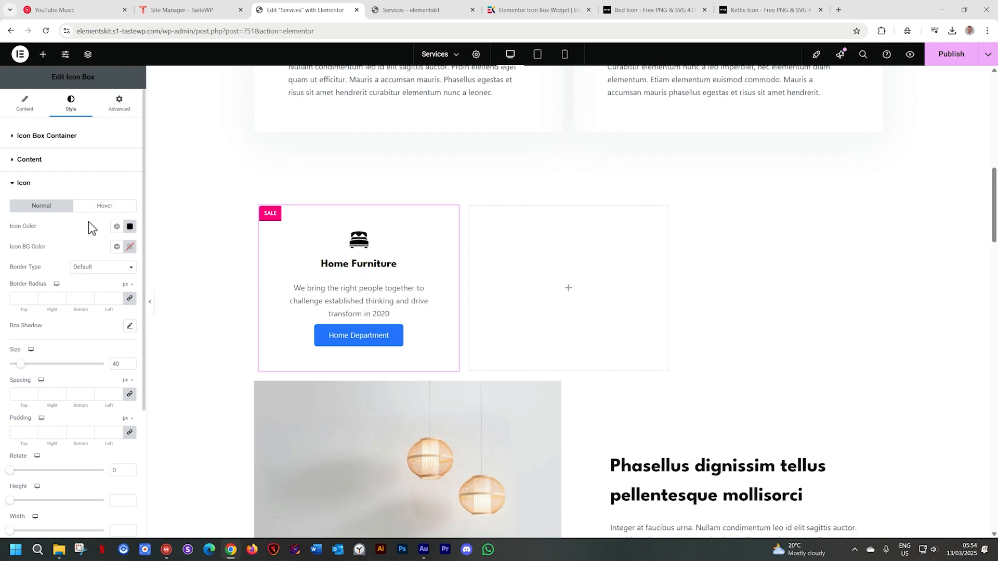
Set the icon's background color to black (#000000) and change the icon color to a light gray
{"action": "left_click", "coordinate": [130, 247]}
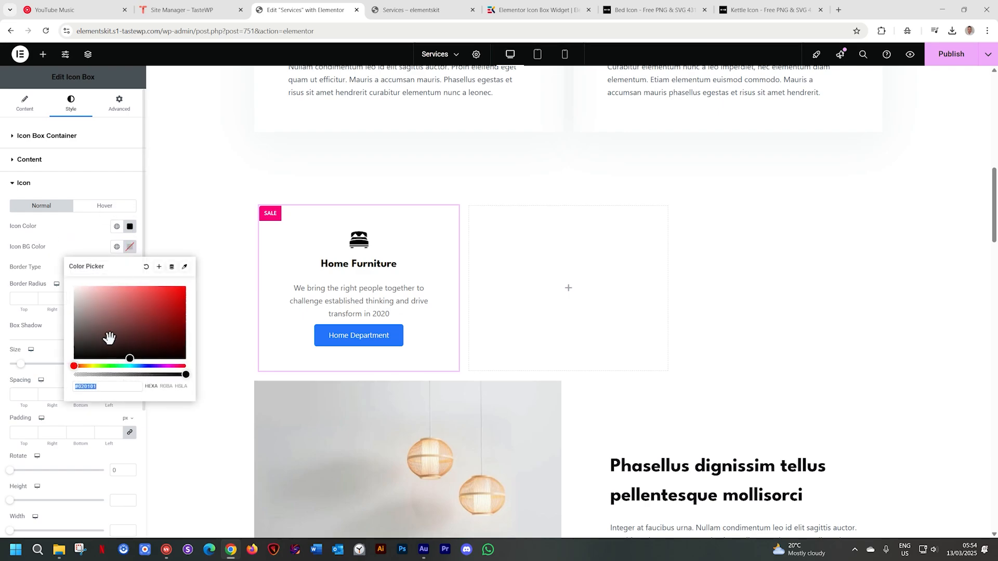
{"action": "left_click_drag", "start_coordinate": [99, 337], "coordinate": [58, 382]}
{"action": "left_click", "coordinate": [130, 226]}
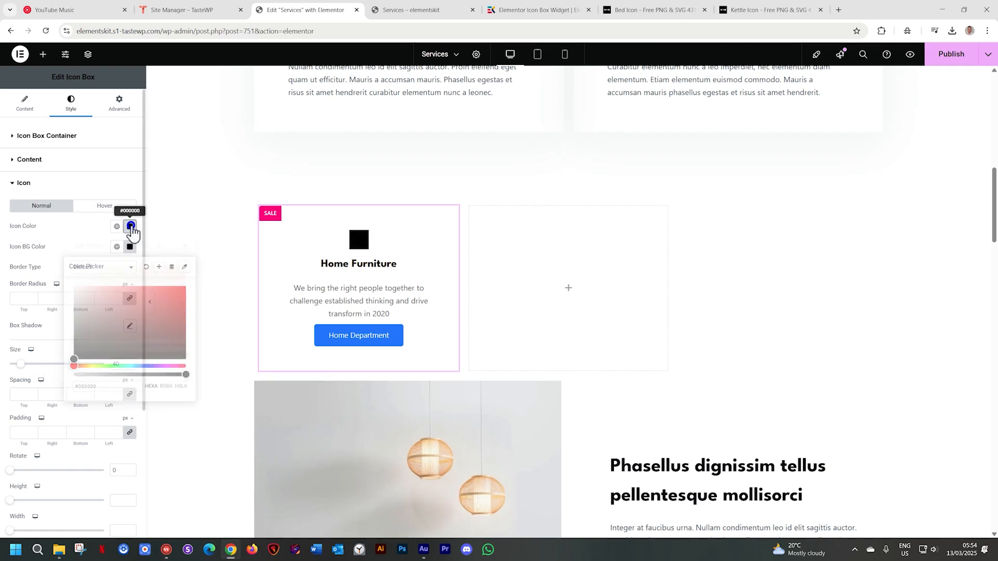
{"action": "left_click", "coordinate": [80, 265]}
{"action": "left_click_drag", "start_coordinate": [80, 265], "coordinate": [61, 245]}
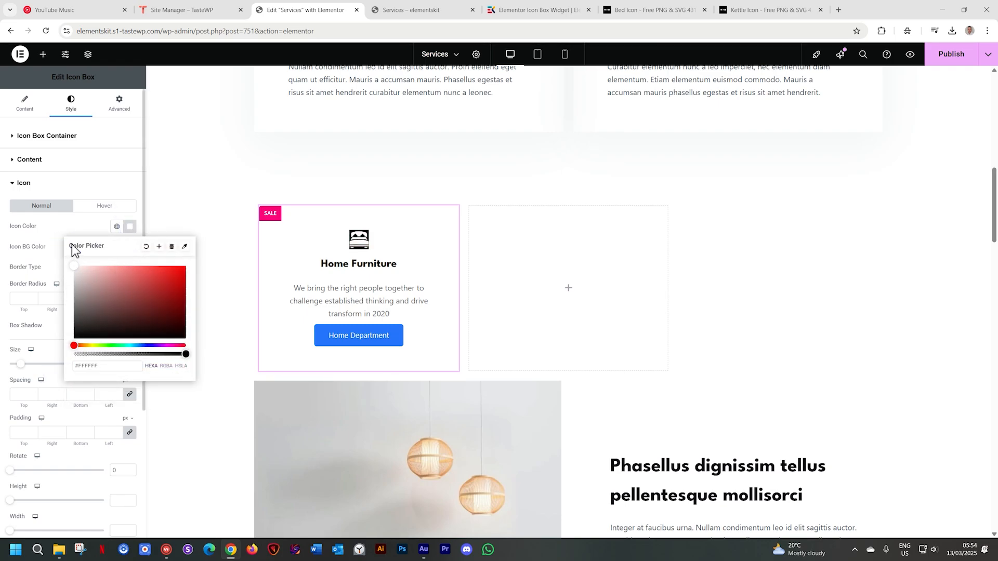
{"action": "left_click", "coordinate": [74, 272]}
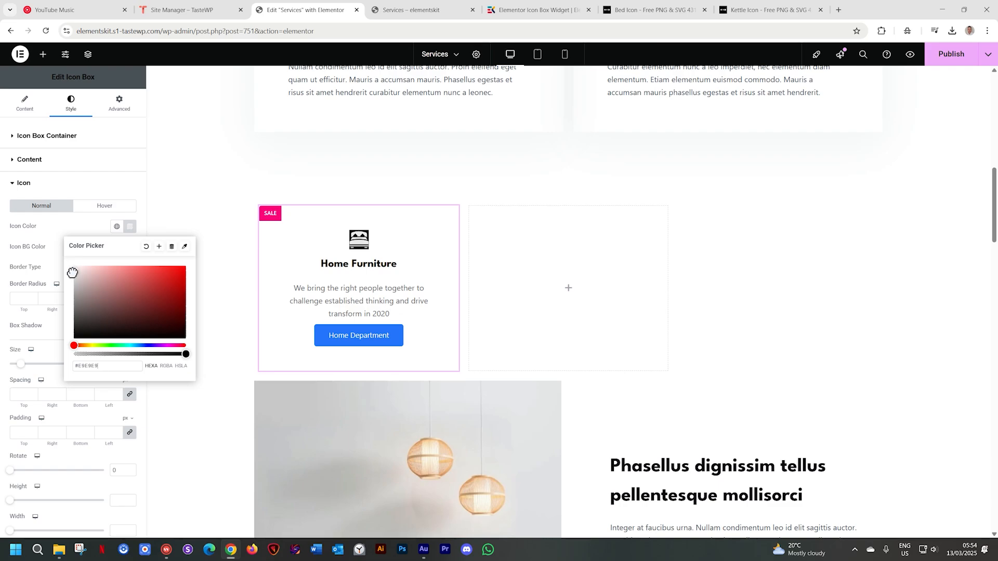
{"action": "left_click", "coordinate": [135, 226]}
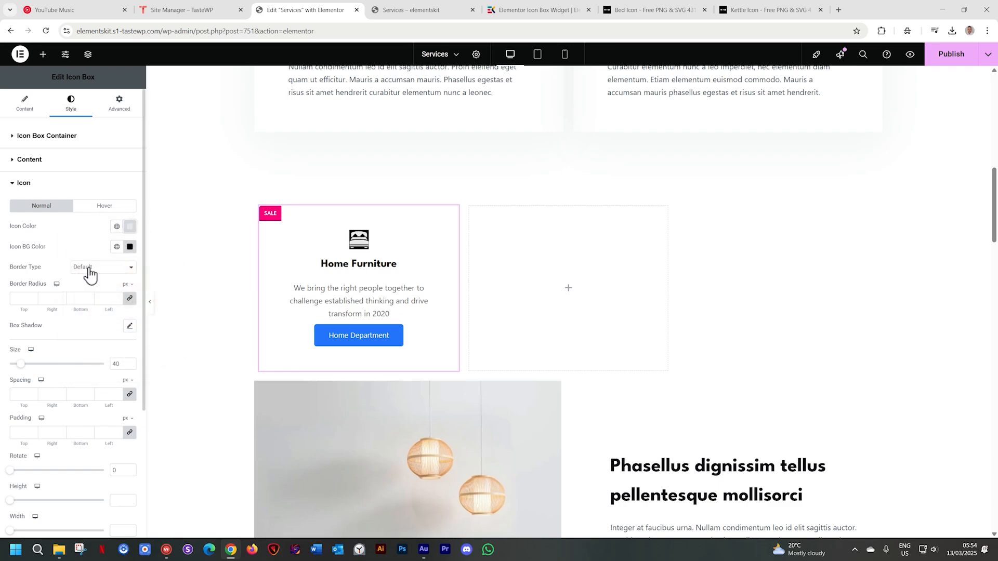
Set the icon's border radius to 100 px and its padding to 10 px on all sides
{"action": "left_click", "coordinate": [23, 299]}
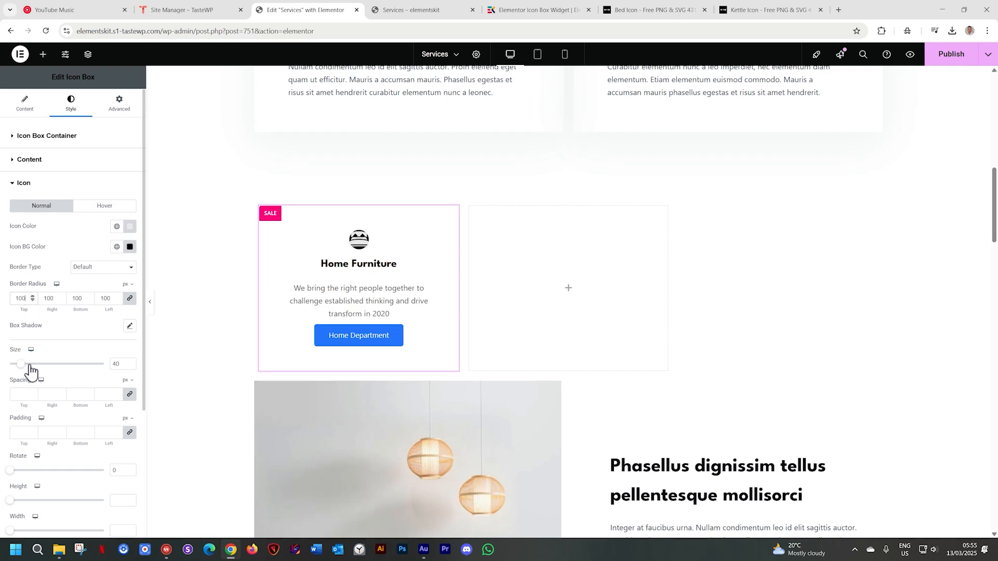
{"action": "left_click", "coordinate": [31, 429]}
{"action": "type", "text": "10"}
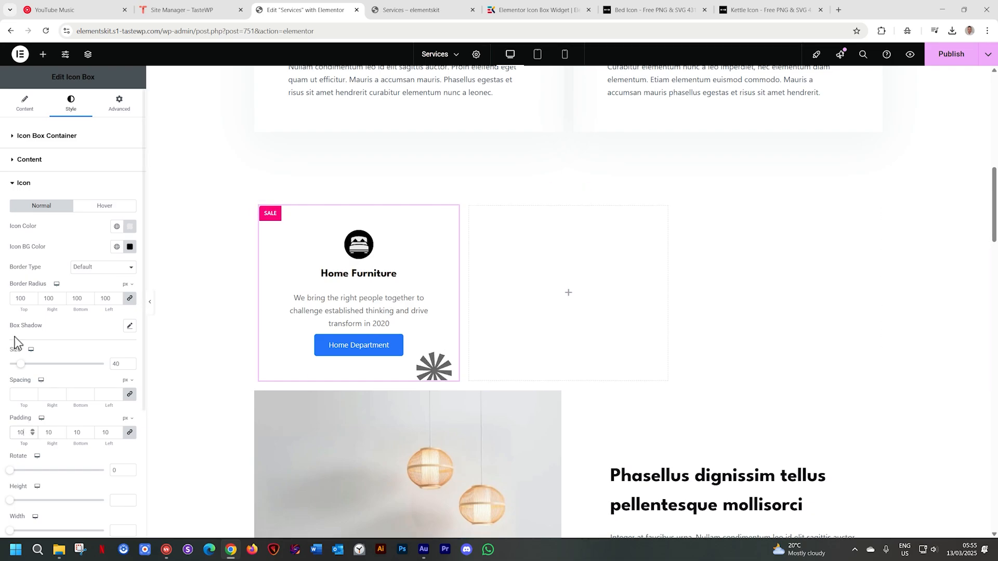
Set the icon's size to 35 and increase its padding to 15 px on all sides
{"action": "left_click", "coordinate": [19, 365]}
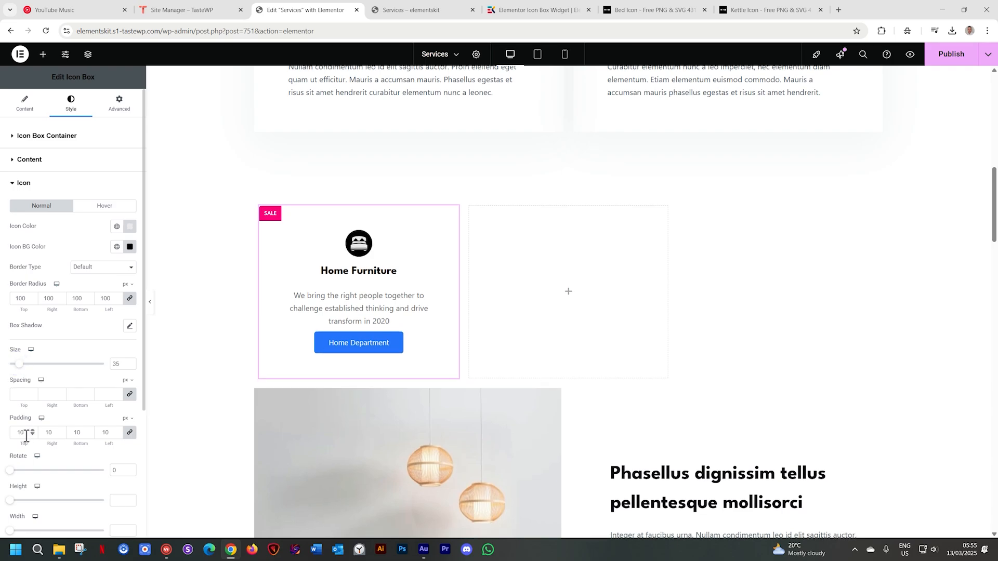
{"action": "type", "text": "15"}
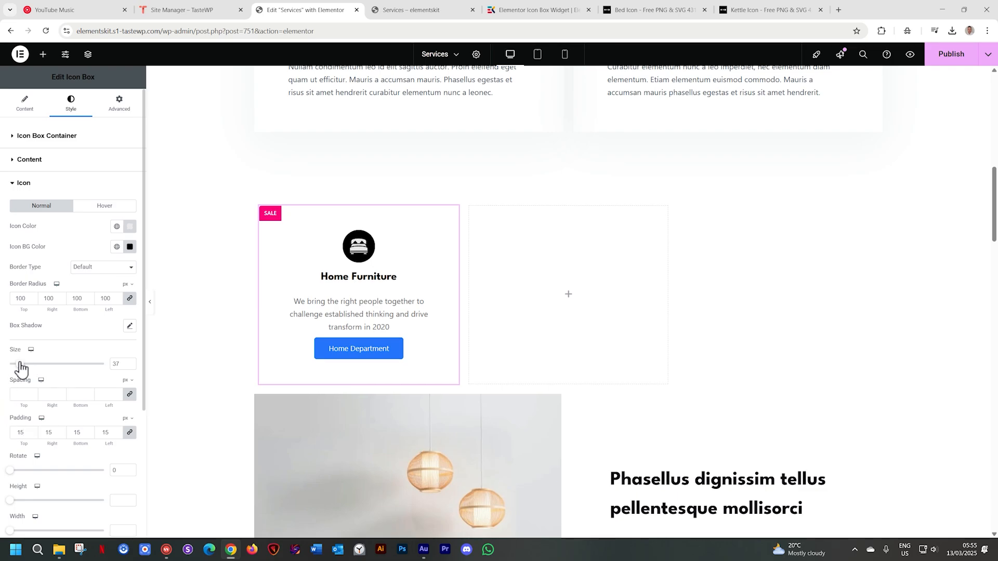
{"action": "left_click_drag", "start_coordinate": [17, 369], "coordinate": [20, 370]}
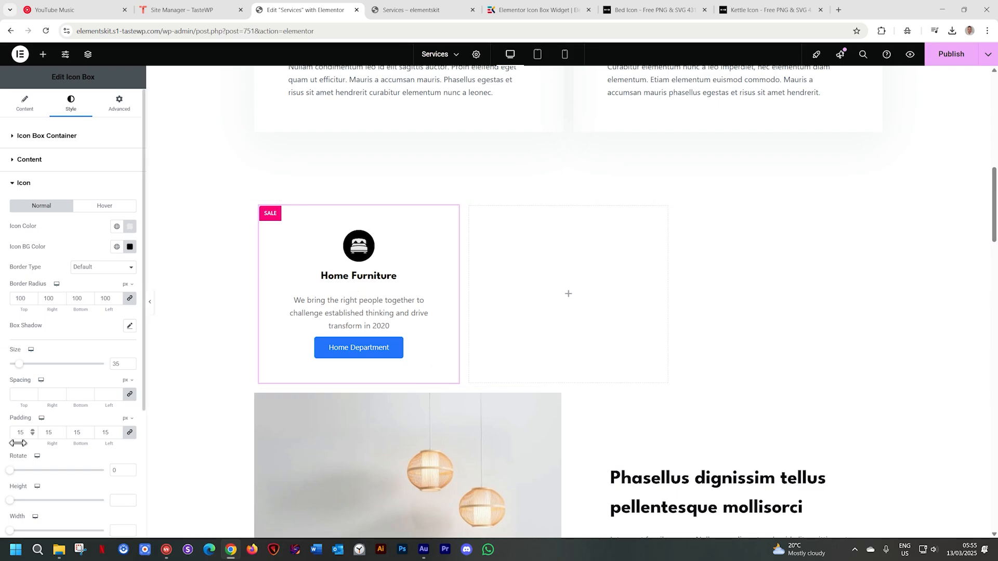
{"action": "scroll", "coordinate": [55, 376], "scroll_direction": "down", "scroll_amount": 2}
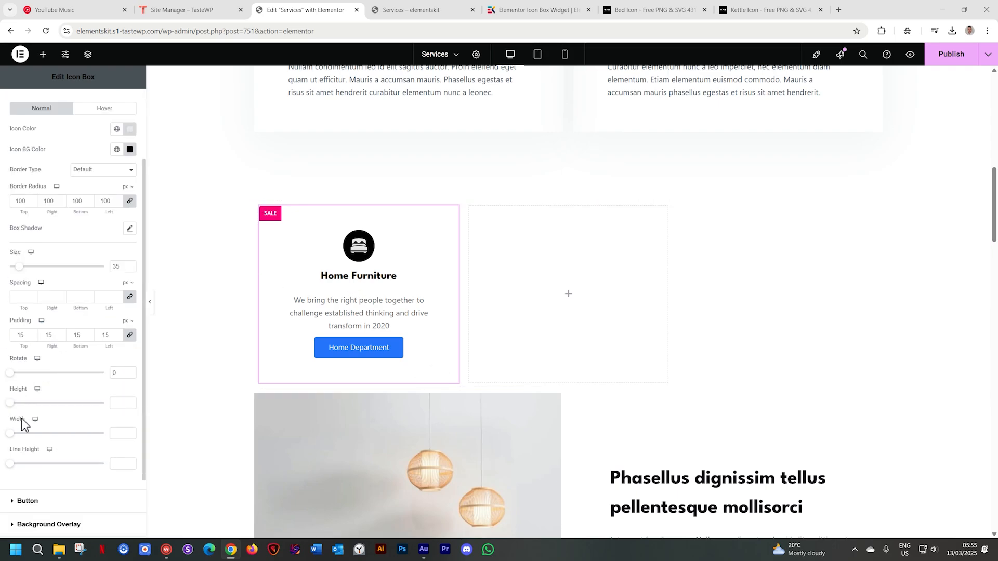
{"action": "scroll", "coordinate": [22, 422], "scroll_direction": "up", "scroll_amount": 2}
{"action": "left_click", "coordinate": [25, 183]}
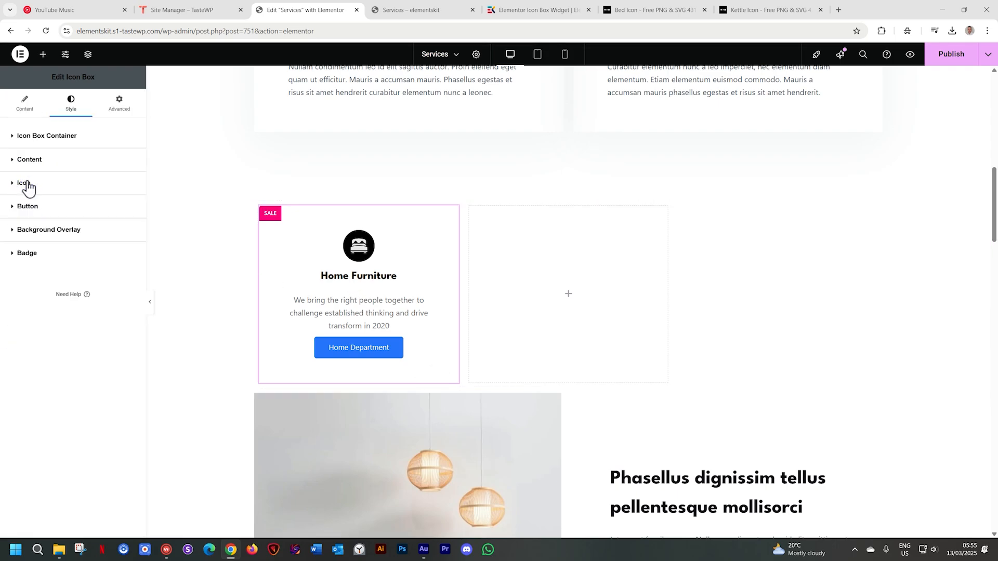
Give the Home Department button a classic background in a dark brown sampled from the hanging lamps image below
{"action": "left_click", "coordinate": [27, 210]}
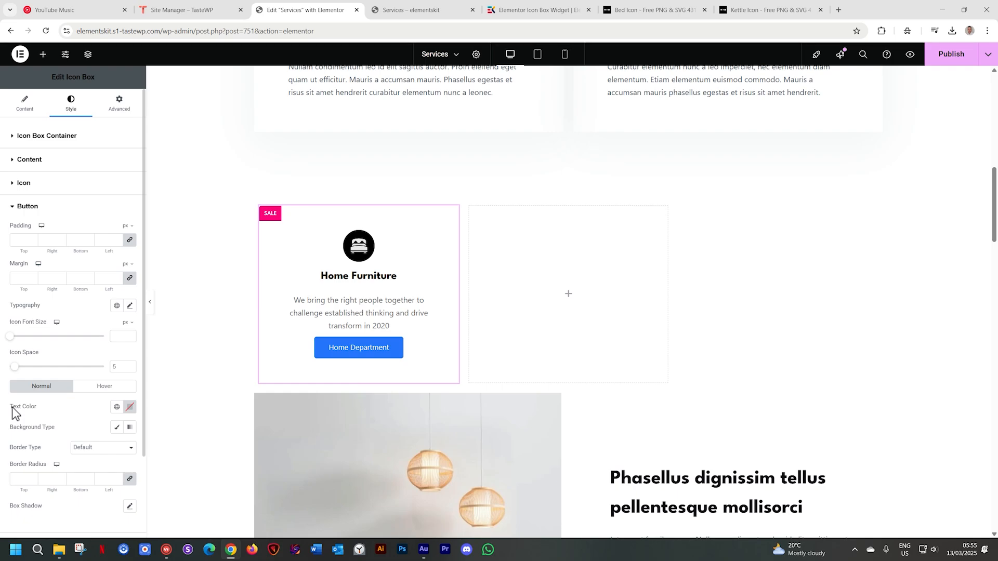
{"action": "left_click", "coordinate": [117, 431]}
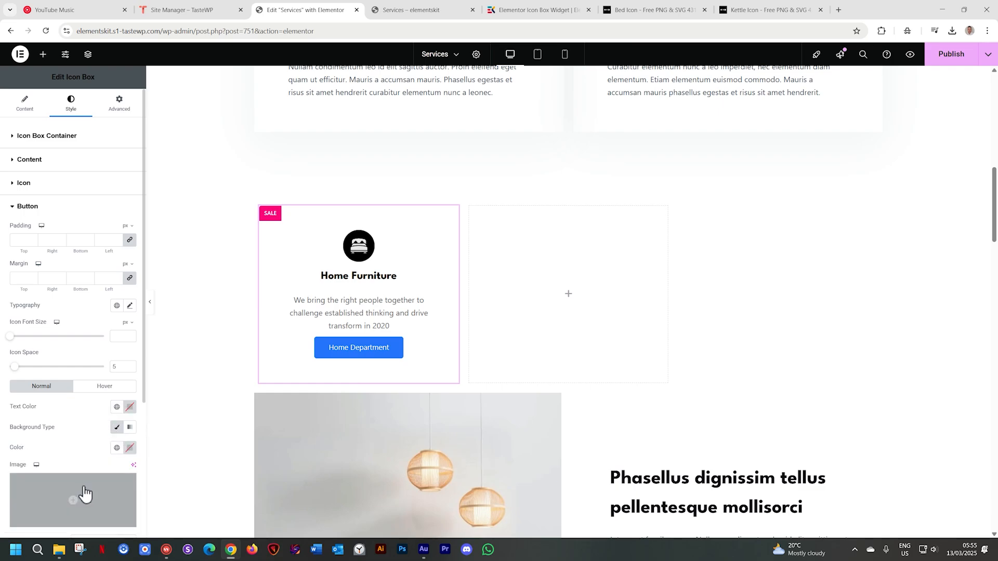
{"action": "left_click", "coordinate": [130, 447]}
{"action": "left_click", "coordinate": [185, 304]}
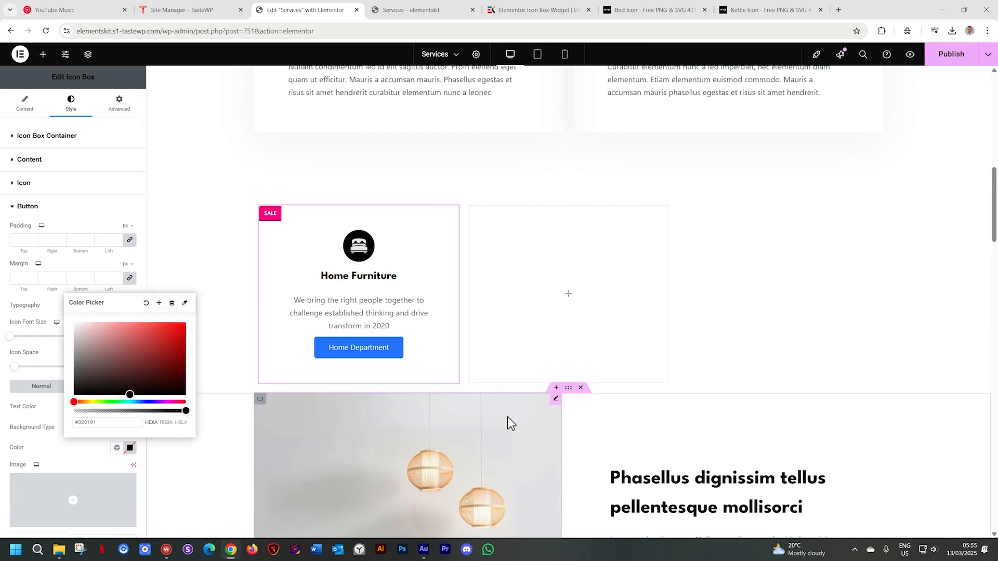
{"action": "left_click", "coordinate": [185, 304]}
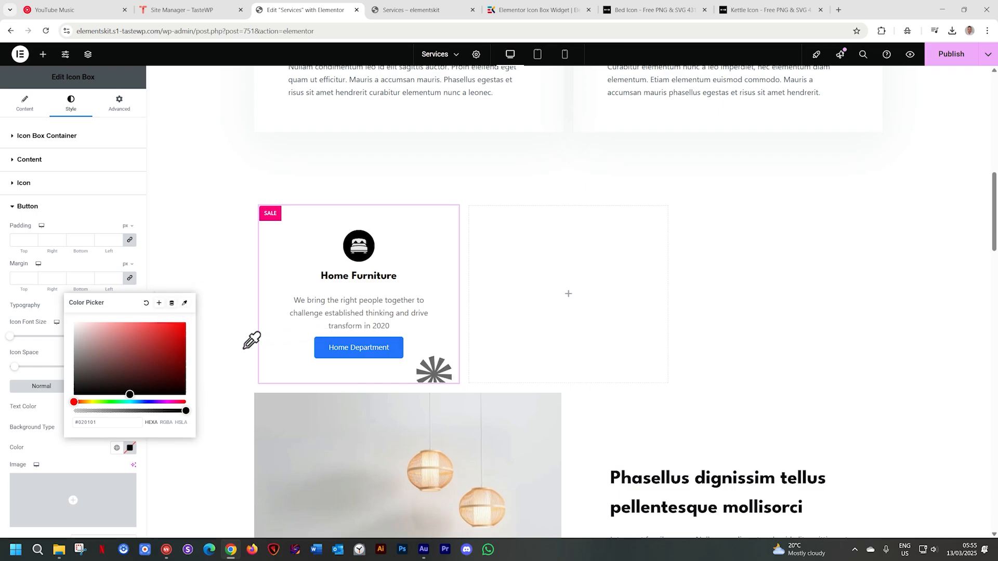
{"action": "left_click", "coordinate": [523, 414]}
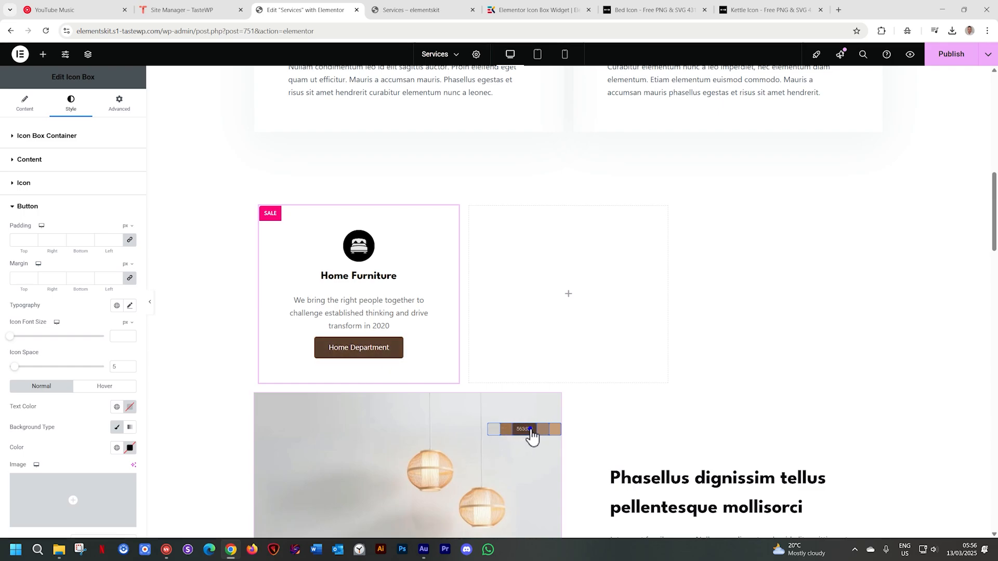
{"action": "left_click", "coordinate": [529, 438]}
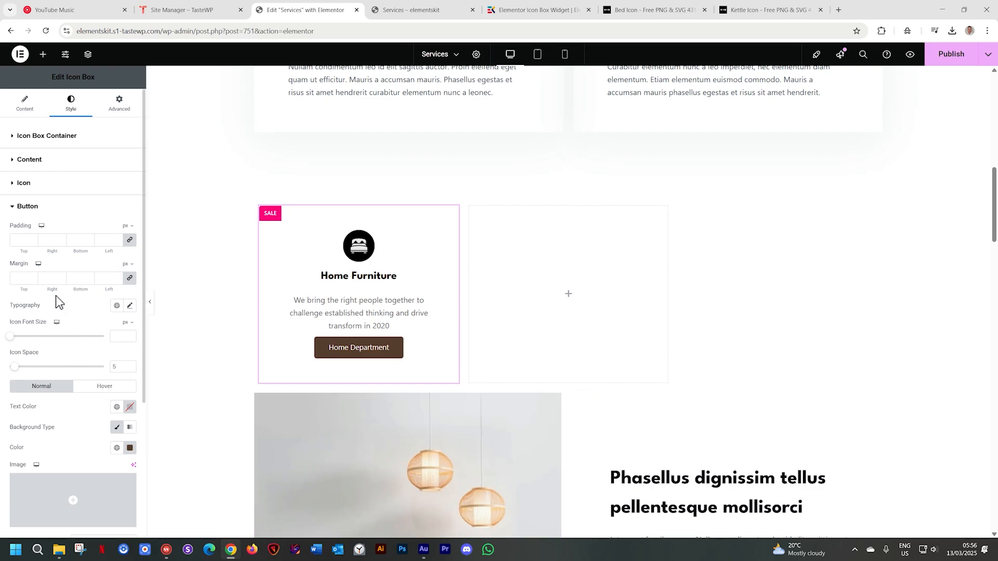
Set the Home Department button's border radius to 0 px on all corners
{"action": "scroll", "coordinate": [55, 295], "scroll_direction": "down", "scroll_amount": 2}
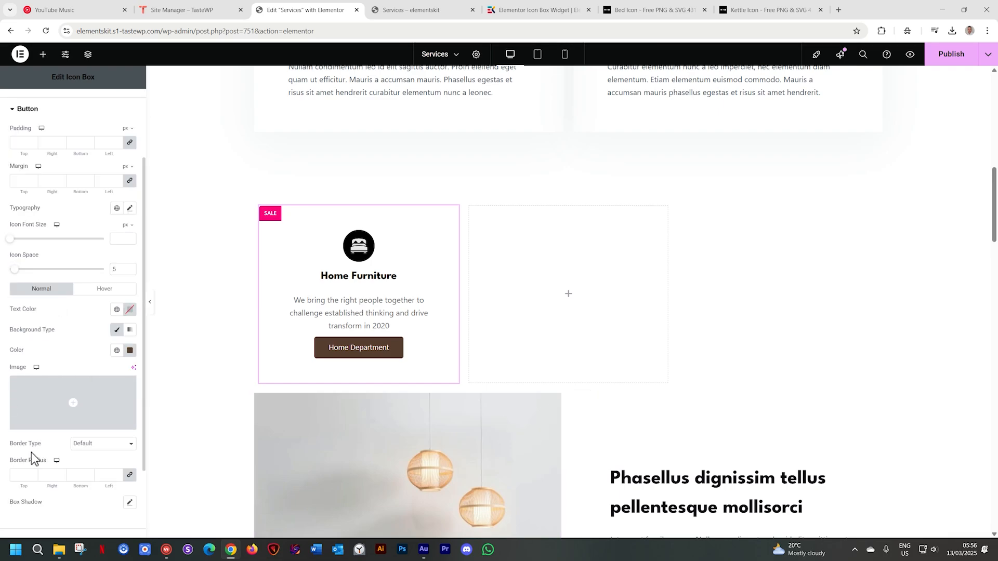
{"action": "scroll", "coordinate": [23, 480], "scroll_direction": "down", "scroll_amount": 2}
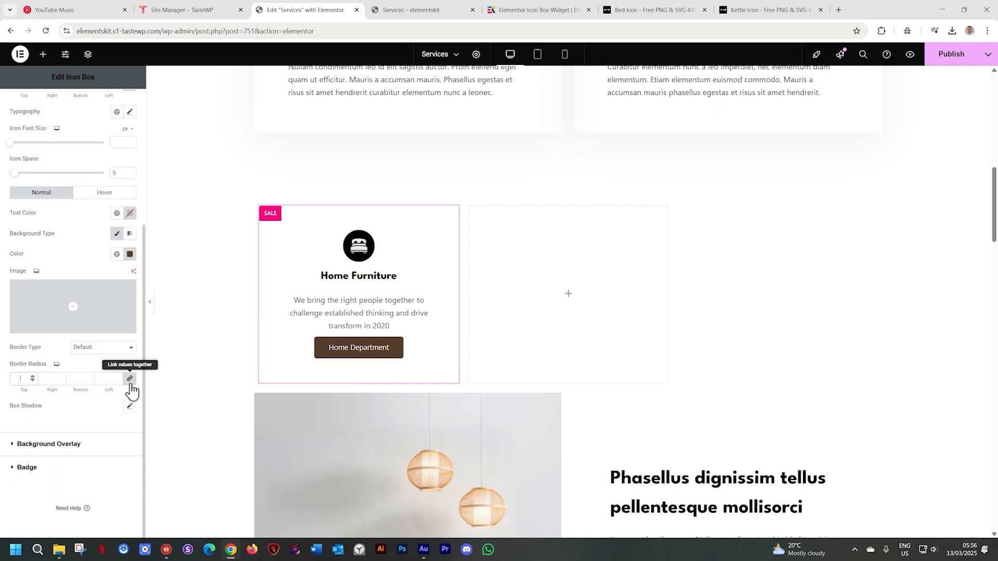
{"action": "type", "text": "0"}
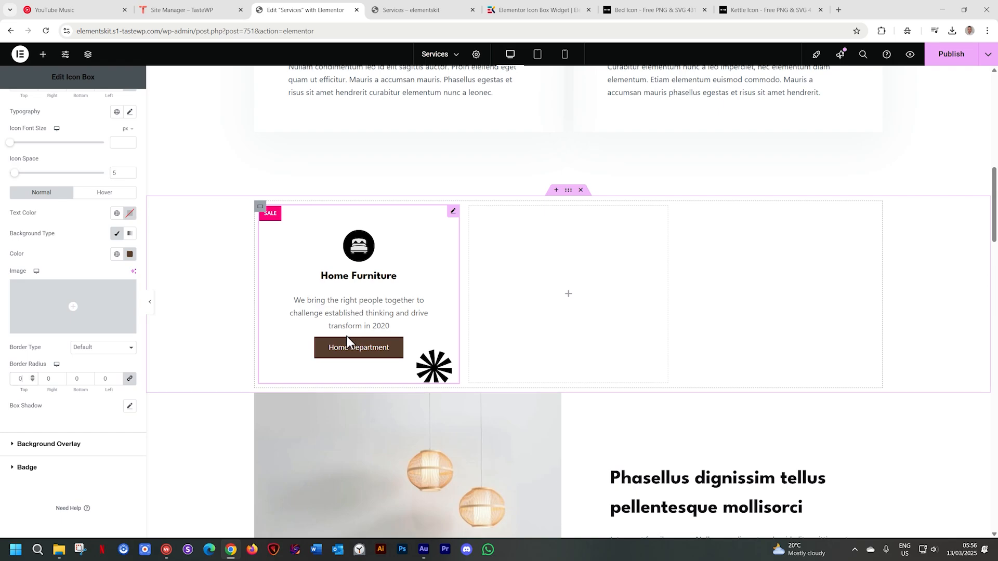
Unlink the Home Department button's margin values and set its top margin to 25 px, keeping the other sides at 0
{"action": "scroll", "coordinate": [59, 295], "scroll_direction": "up", "scroll_amount": 2}
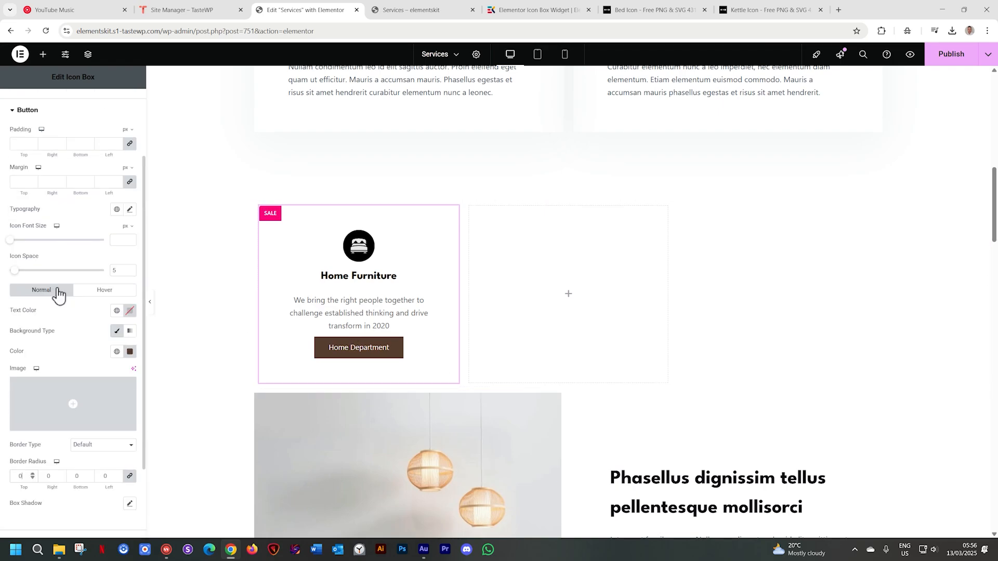
{"action": "scroll", "coordinate": [59, 295], "scroll_direction": "up", "scroll_amount": 1}
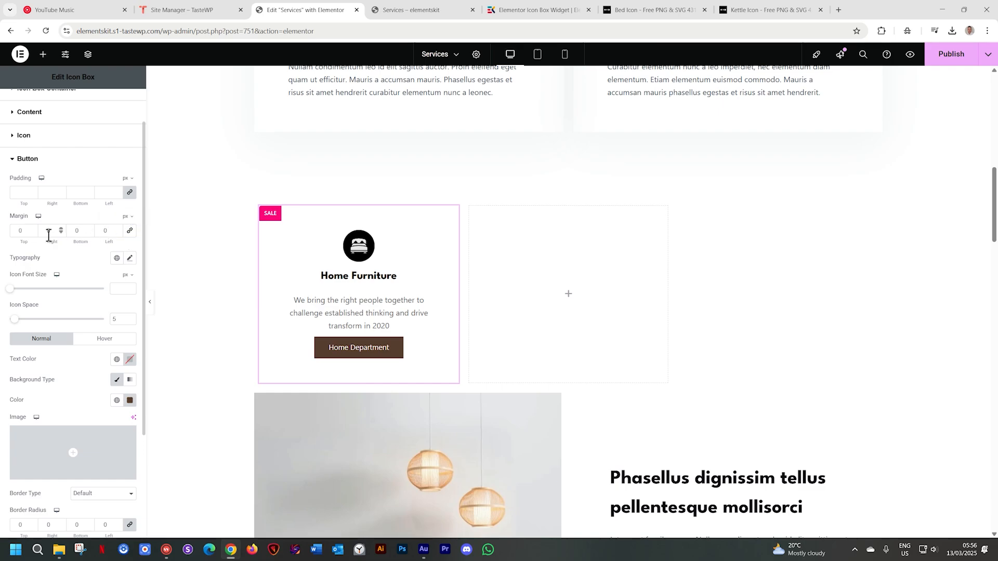
{"action": "left_click", "coordinate": [33, 229]}
{"action": "left_click", "coordinate": [33, 229]}
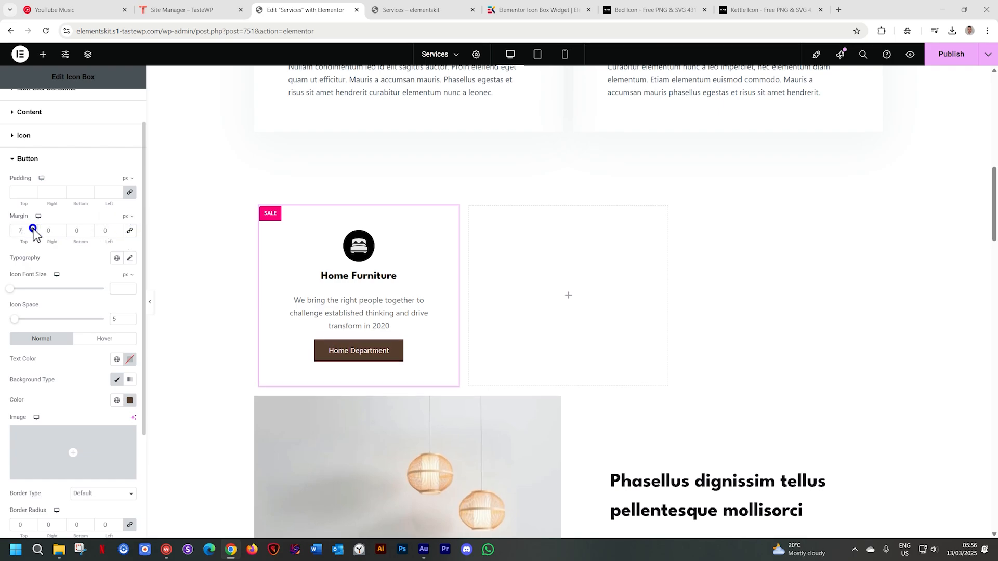
{"action": "left_click", "coordinate": [32, 229]}
{"action": "left_click", "coordinate": [33, 228]}
{"action": "left_click", "coordinate": [33, 229]}
{"action": "left_click", "coordinate": [33, 229]}
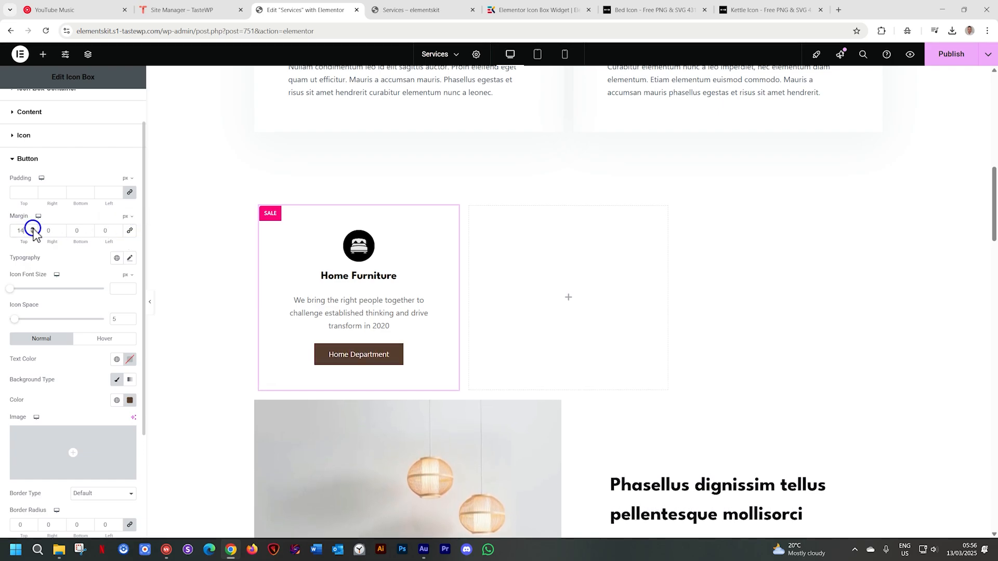
{"action": "left_click", "coordinate": [33, 229]}
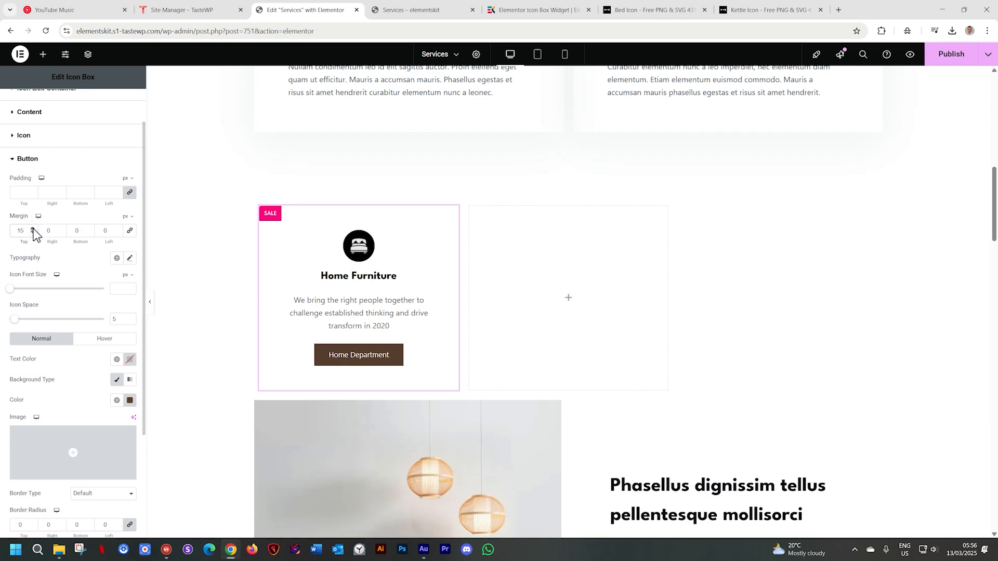
{"action": "left_click", "coordinate": [32, 229]}
{"action": "left_click", "coordinate": [33, 228]}
{"action": "left_click", "coordinate": [32, 229]}
{"action": "left_click", "coordinate": [33, 228]}
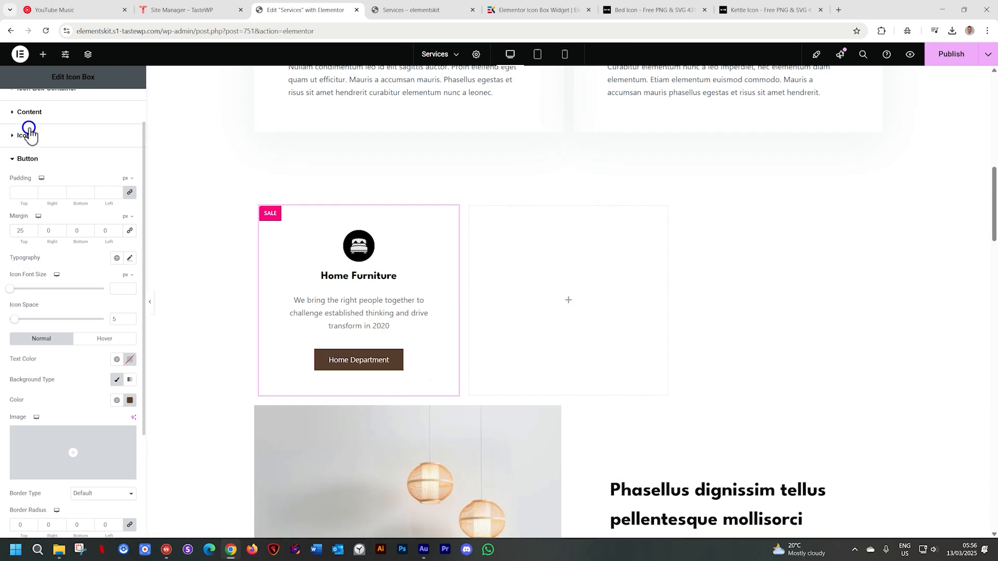
Set the icon's background color to the dark brown sampled from the Home Department button
{"action": "left_click", "coordinate": [29, 135]}
{"action": "left_click", "coordinate": [130, 247]}
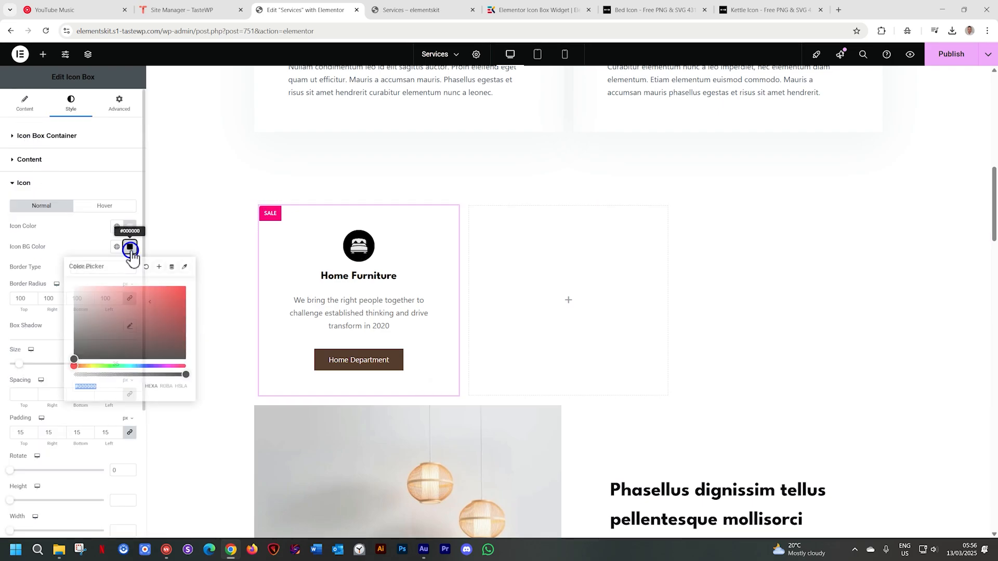
{"action": "left_click", "coordinate": [184, 267]}
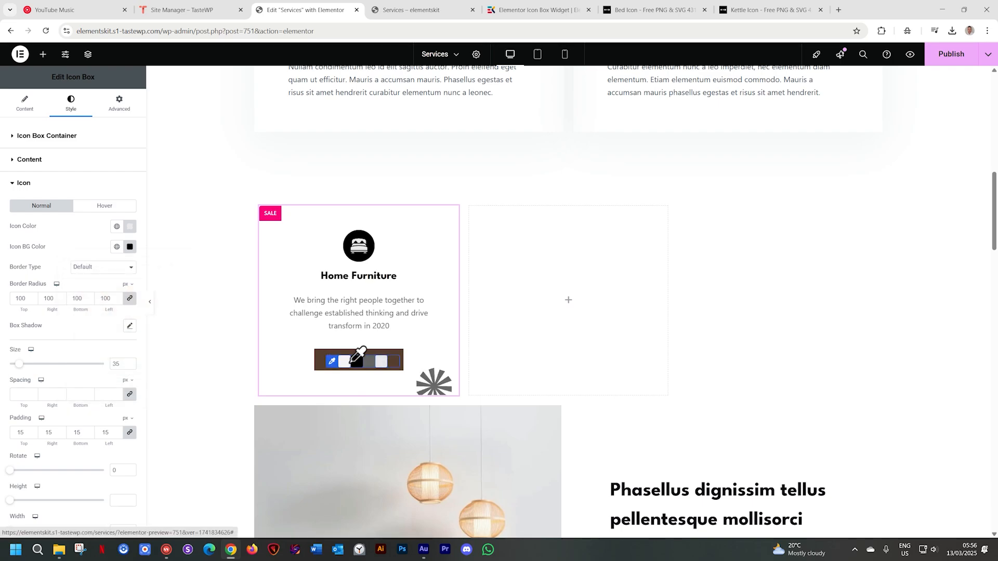
{"action": "left_click", "coordinate": [396, 363]}
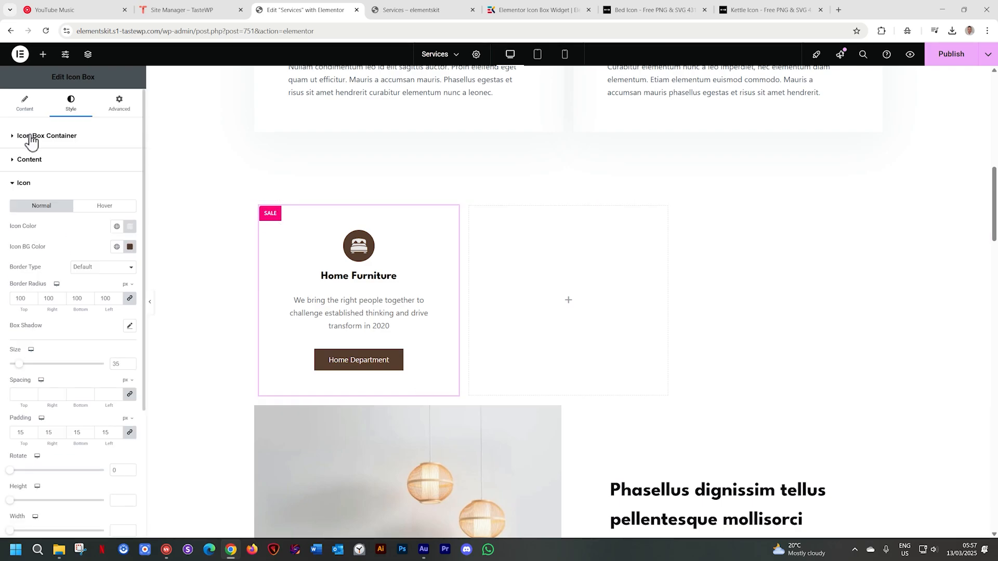
Give the SALE badge a classic background in a dark slate blue sampled from the blue chair and stool photo further down the page
{"action": "left_click", "coordinate": [24, 185]}
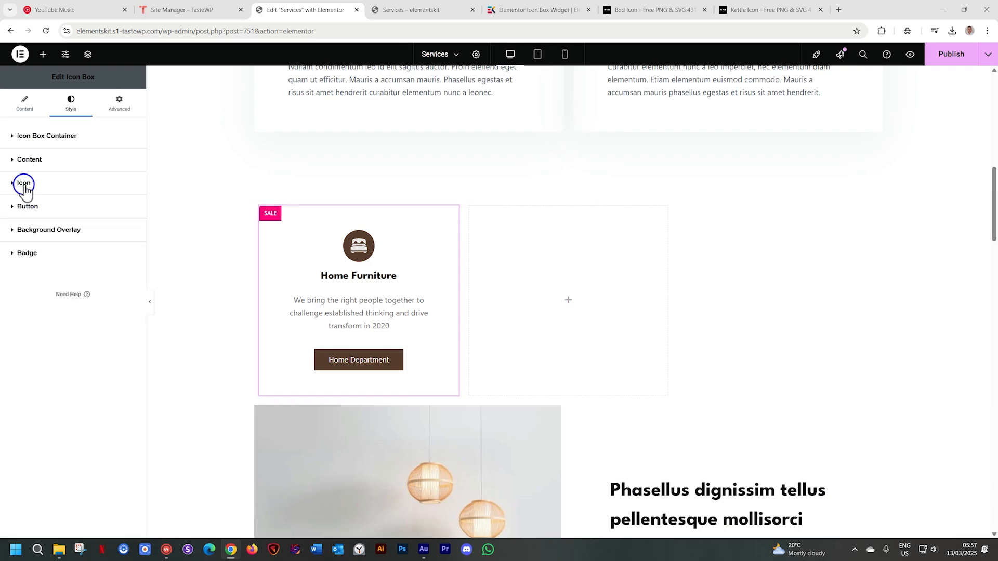
{"action": "left_click", "coordinate": [27, 253]}
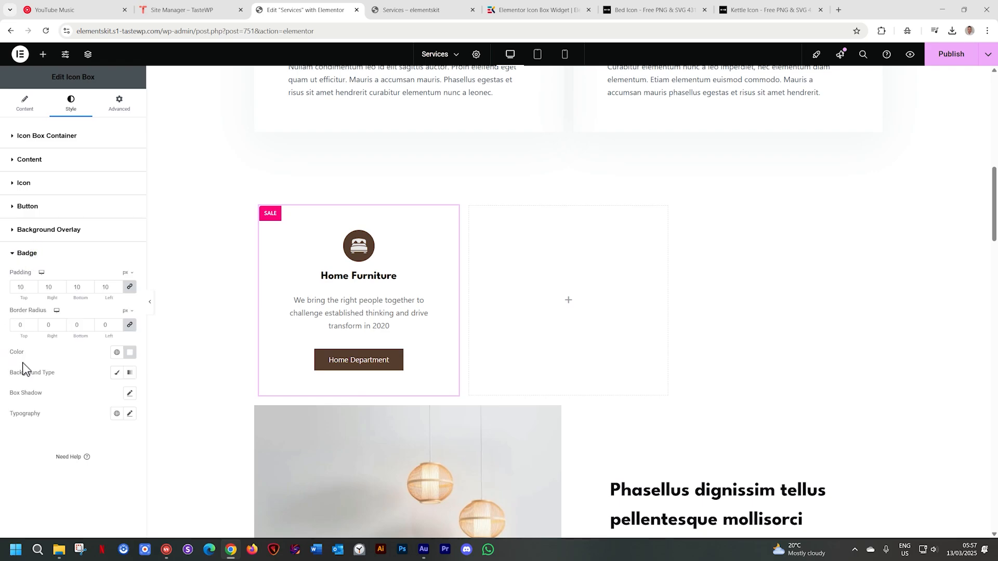
{"action": "left_click", "coordinate": [131, 353]}
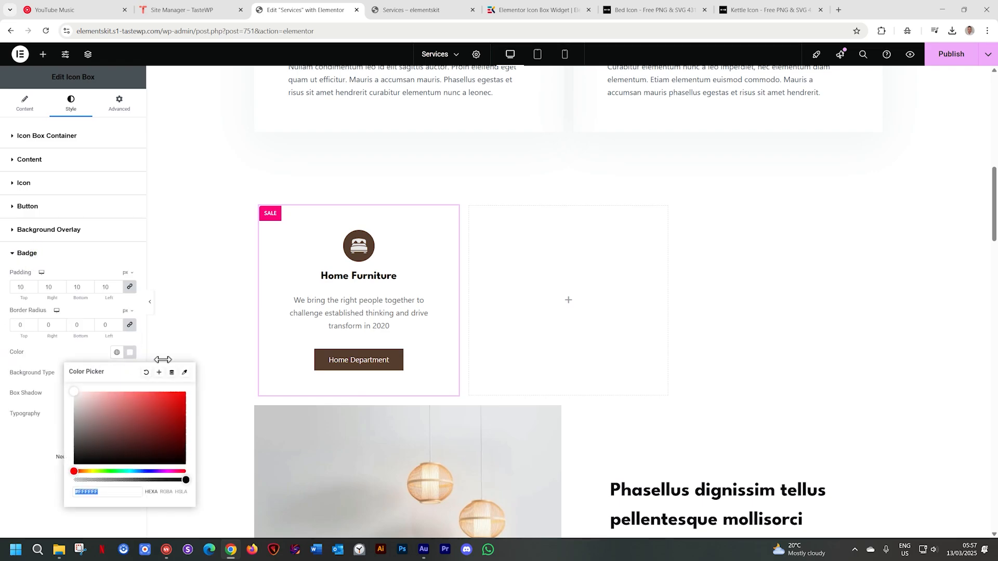
{"action": "left_click", "coordinate": [129, 352]}
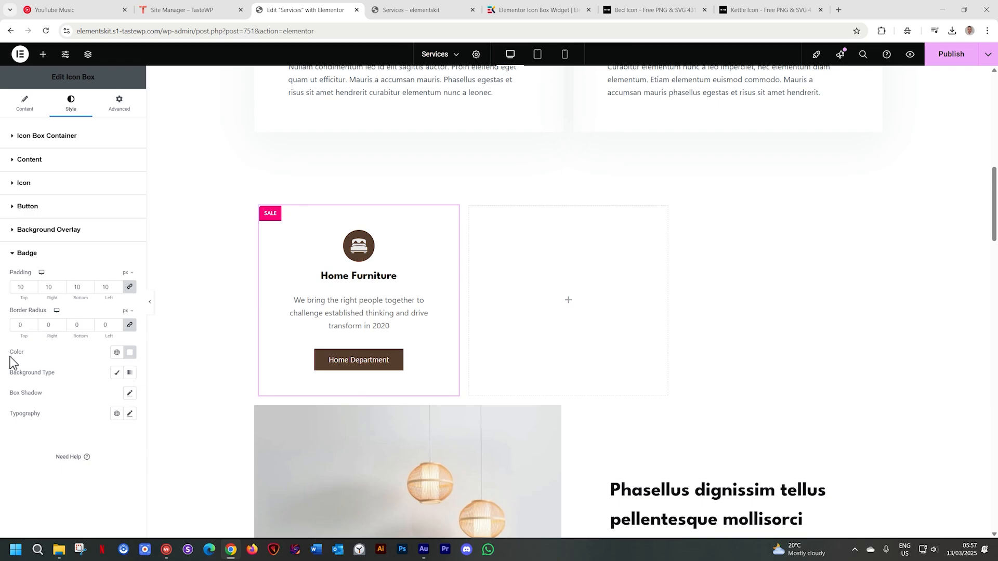
{"action": "left_click", "coordinate": [117, 373]}
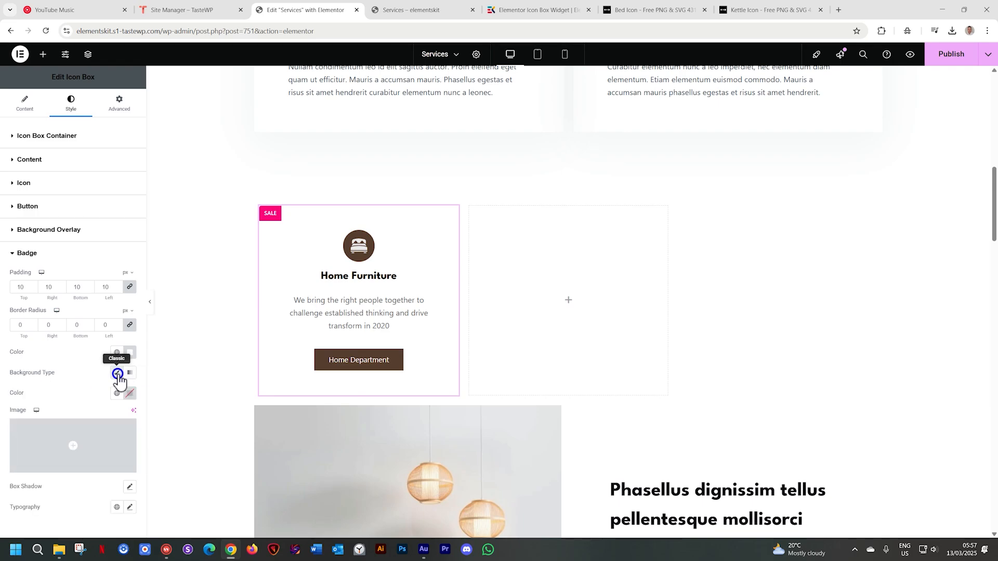
{"action": "left_click", "coordinate": [130, 393]}
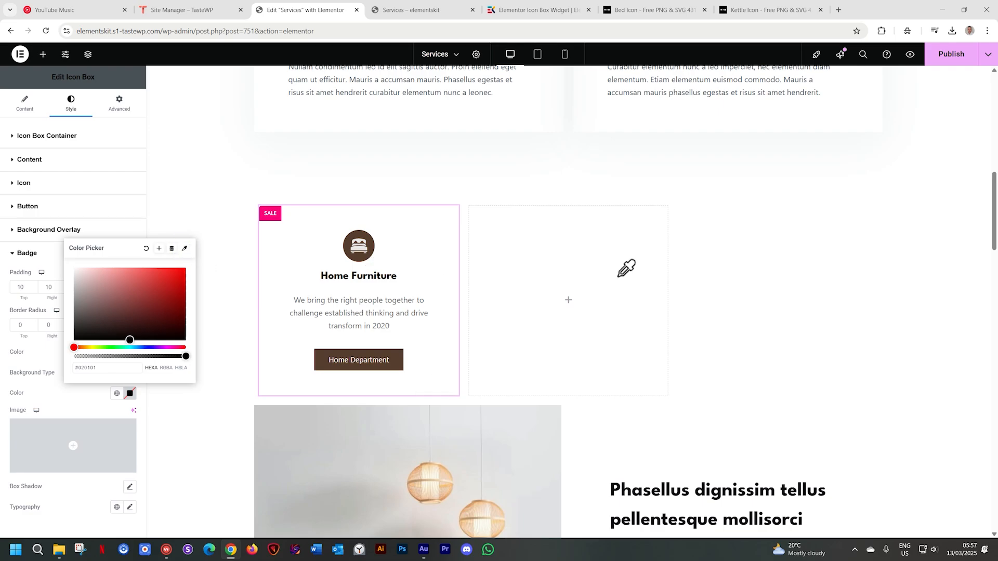
{"action": "scroll", "coordinate": [626, 268], "scroll_direction": "down", "scroll_amount": 13}
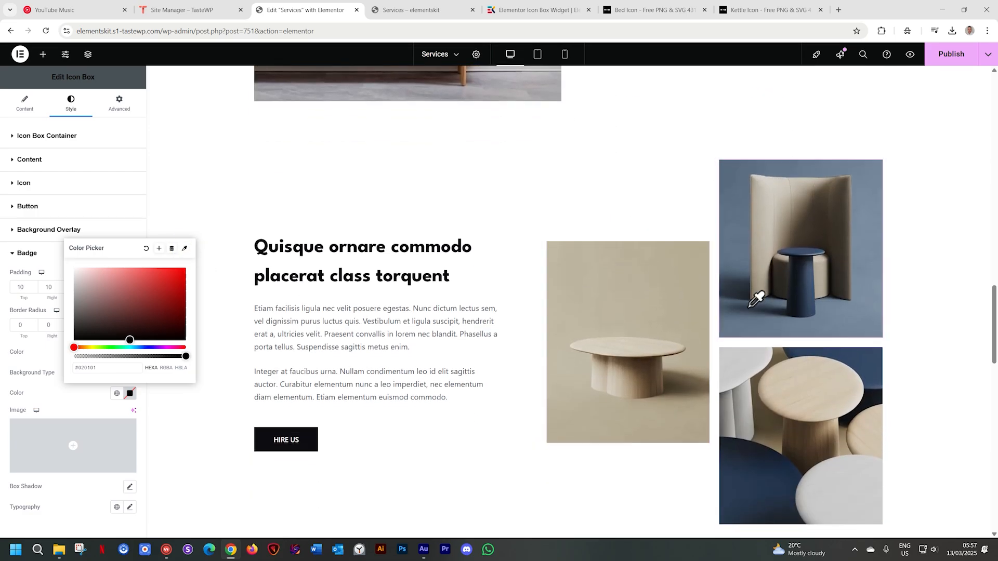
{"action": "left_click", "coordinate": [819, 320]}
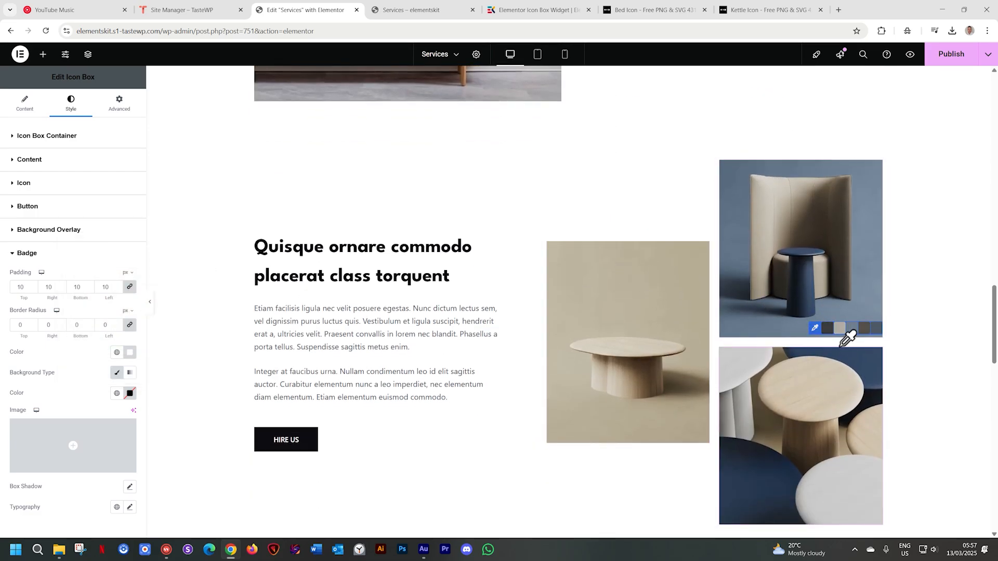
{"action": "left_click", "coordinate": [851, 320]}
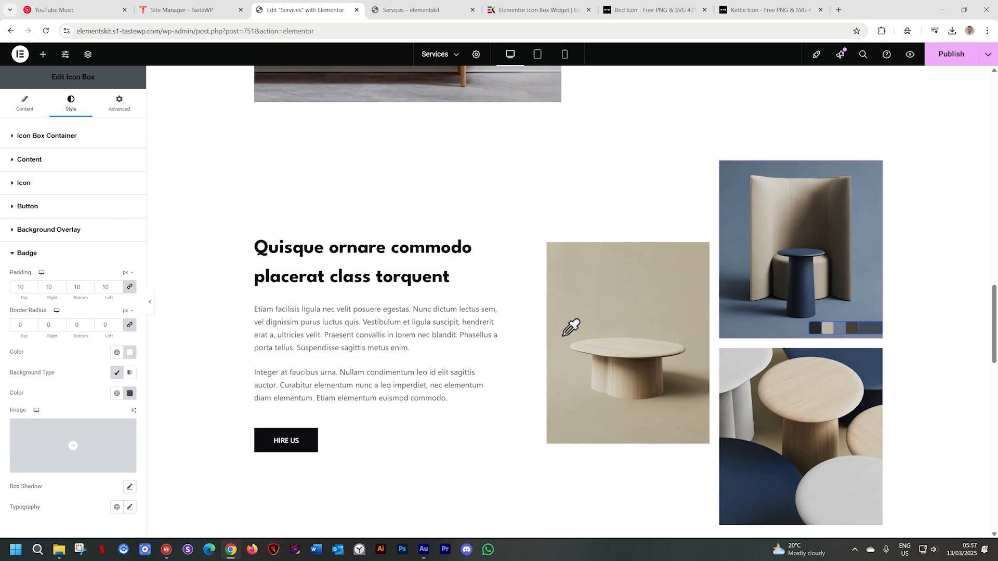
{"action": "scroll", "coordinate": [561, 334], "scroll_direction": "up", "scroll_amount": 12}
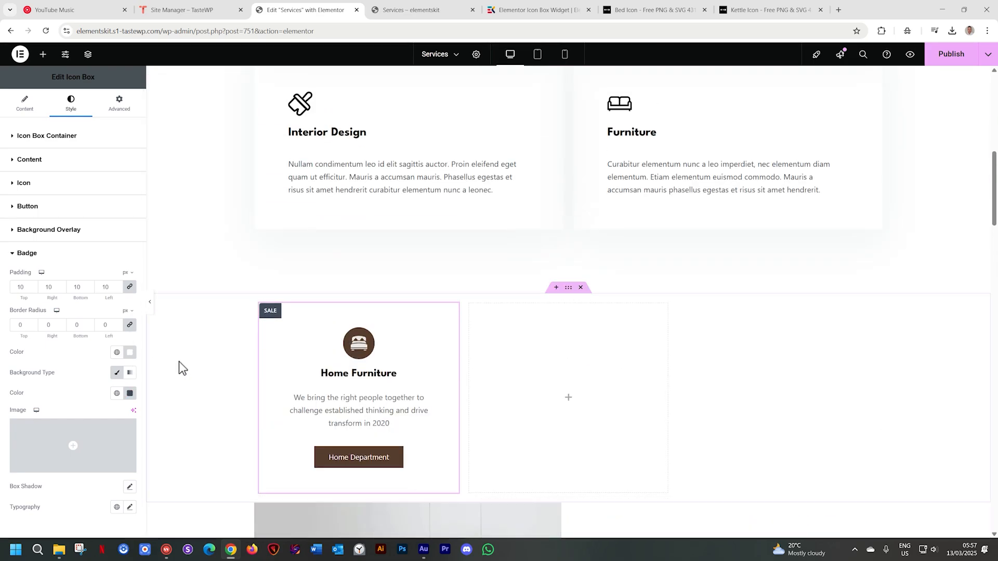
{"action": "scroll", "coordinate": [179, 362], "scroll_direction": "down", "scroll_amount": 2}
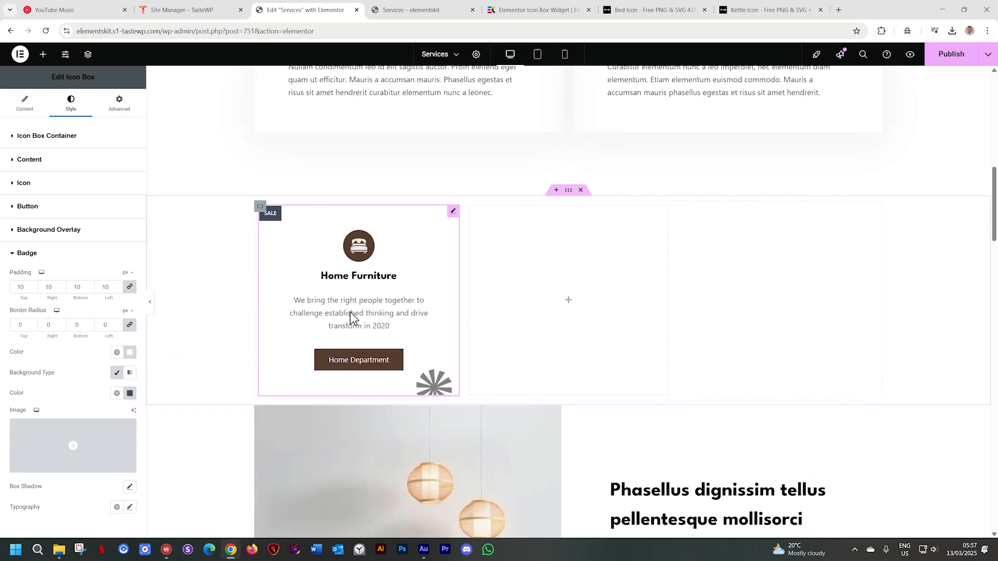
Duplicate the Home Furniture icon box twice to fill the second and third columns
{"action": "right_click", "coordinate": [455, 215]}
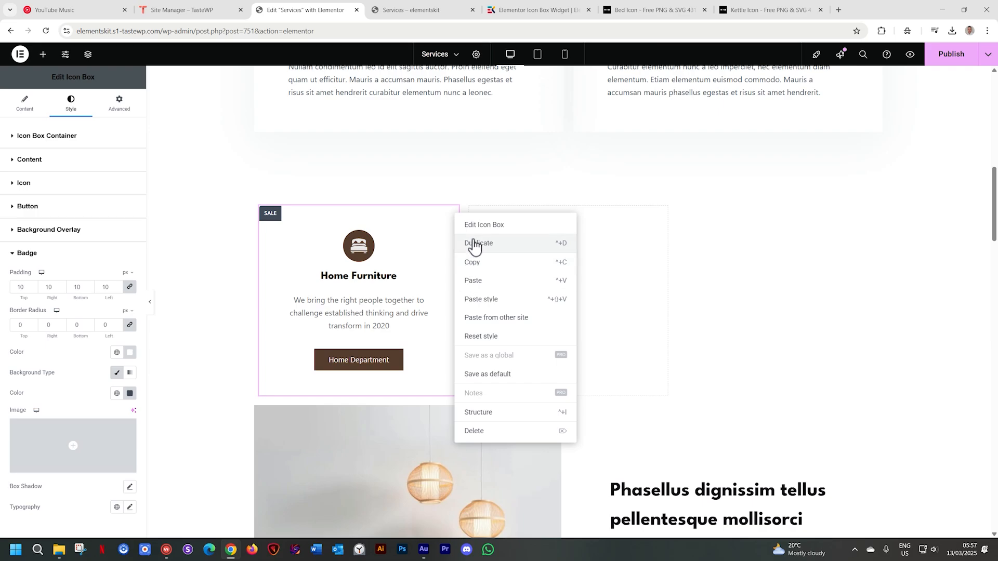
{"action": "left_click", "coordinate": [473, 242]}
{"action": "right_click", "coordinate": [611, 226]}
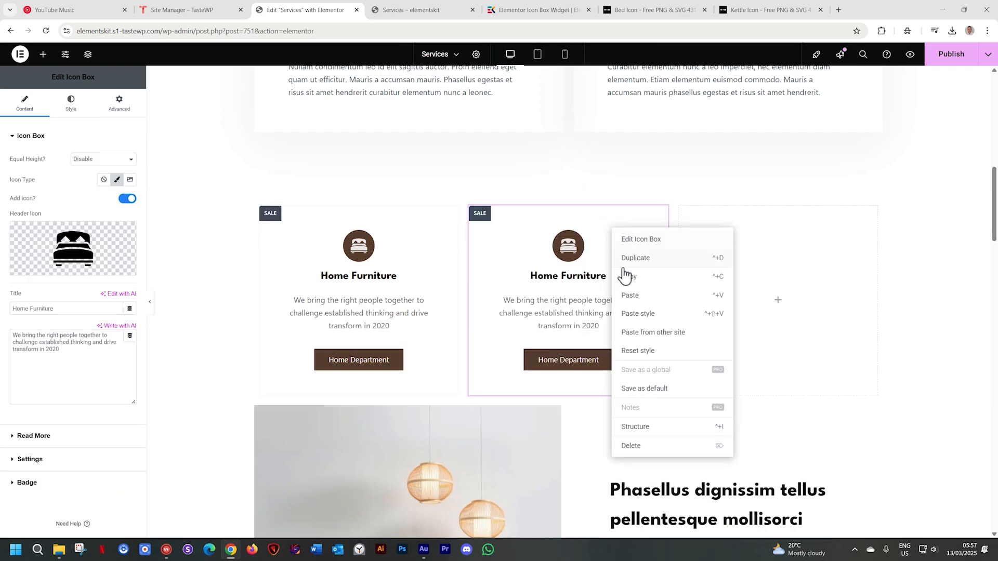
{"action": "left_click", "coordinate": [634, 261]}
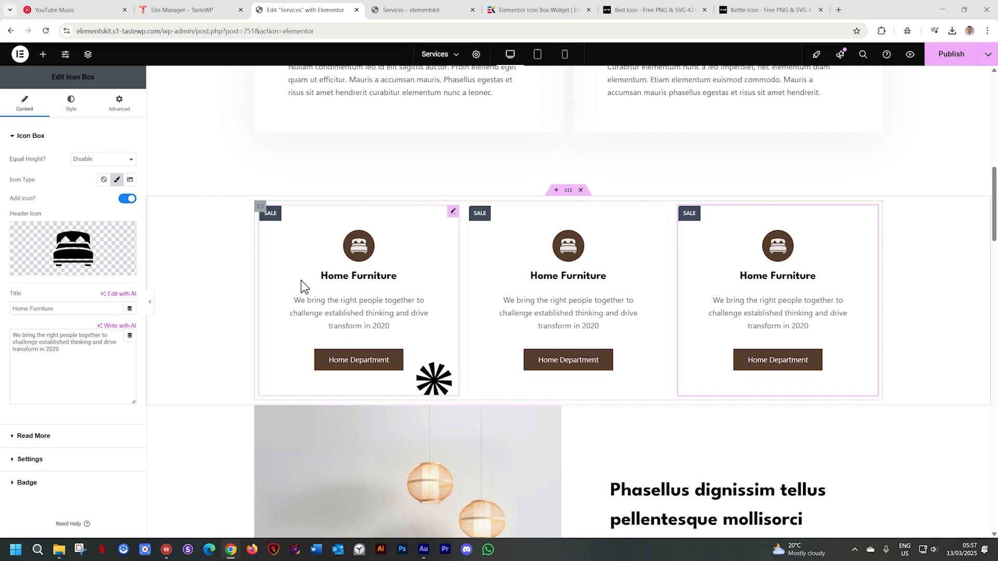
Replace the middle icon box's header icon with the office chair image noun-chair-4316762.svg from the media library
{"action": "left_click", "coordinate": [570, 254]}
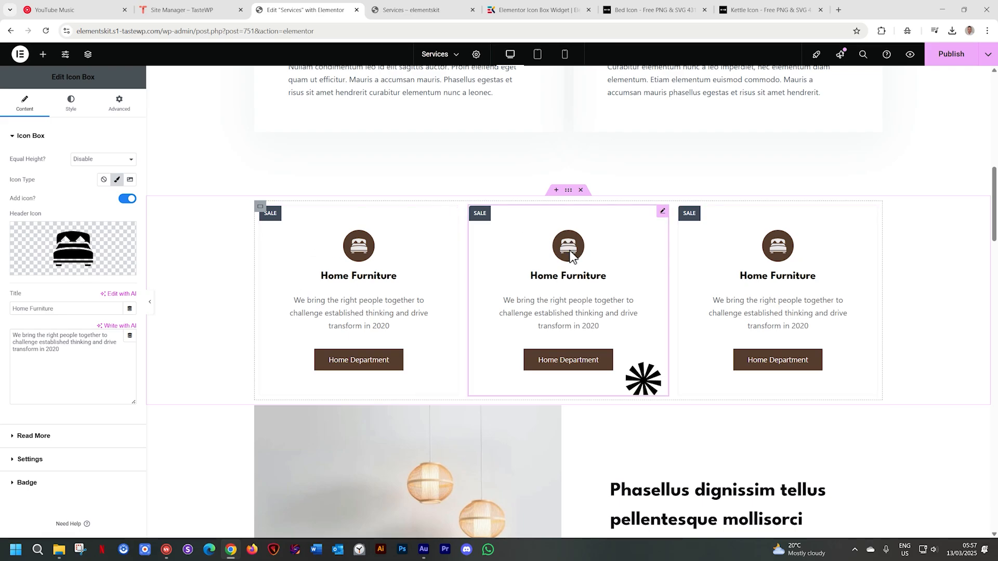
{"action": "left_click", "coordinate": [92, 270]}
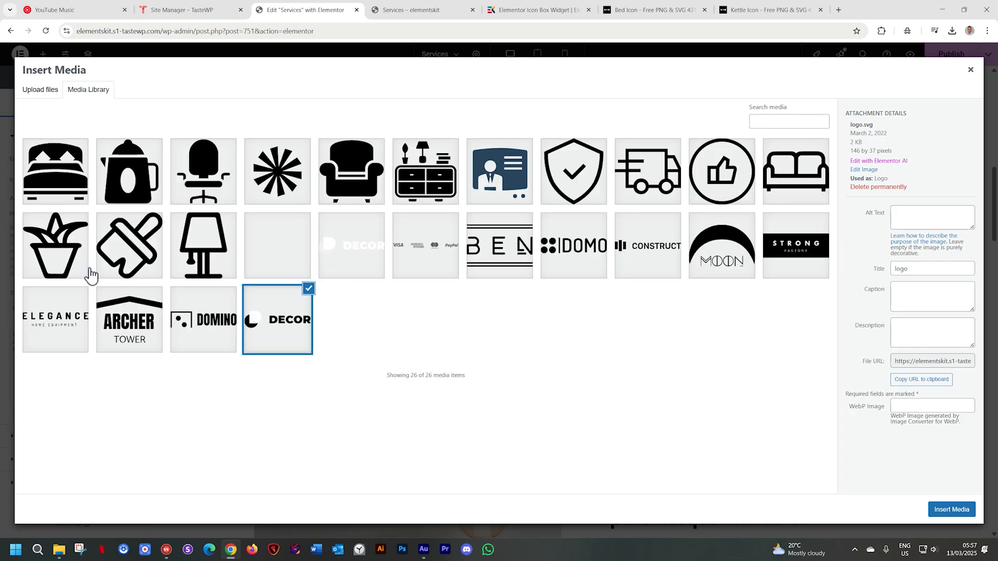
{"action": "left_click", "coordinate": [202, 205]}
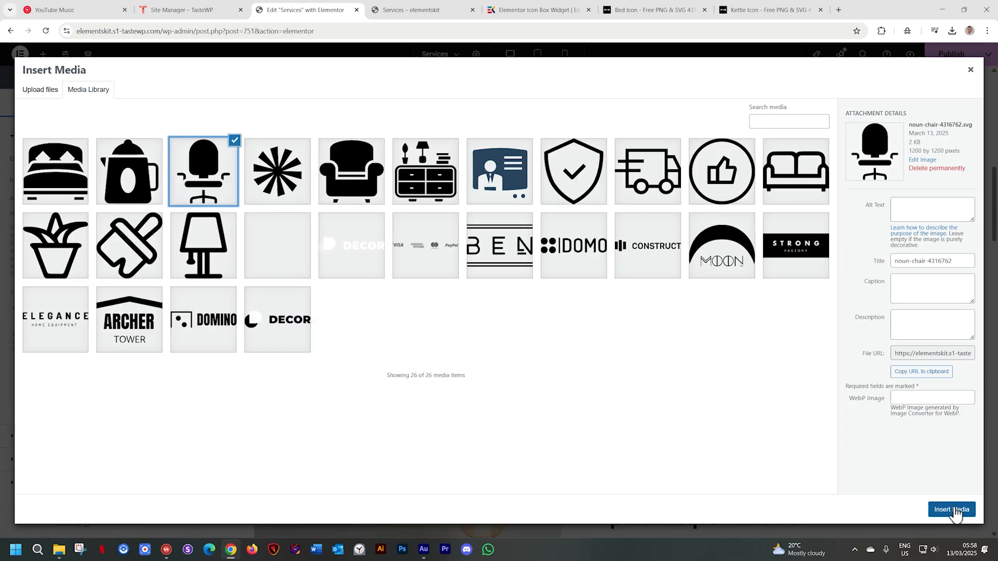
{"action": "left_click", "coordinate": [952, 510]}
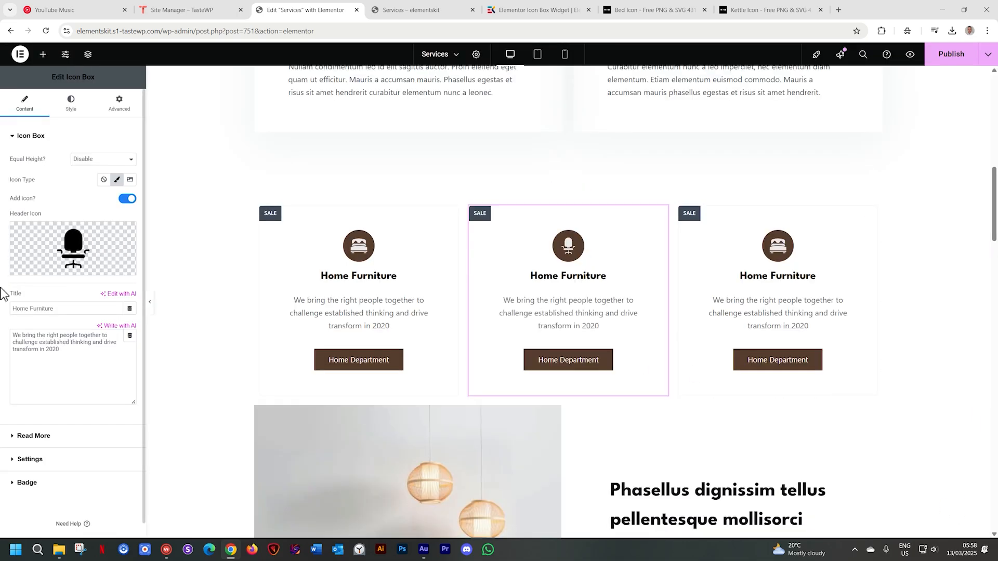
Change the middle icon box's title to Office Furniture
{"action": "double_click", "coordinate": [23, 308]}
{"action": "type", "text": "oFFICE"}
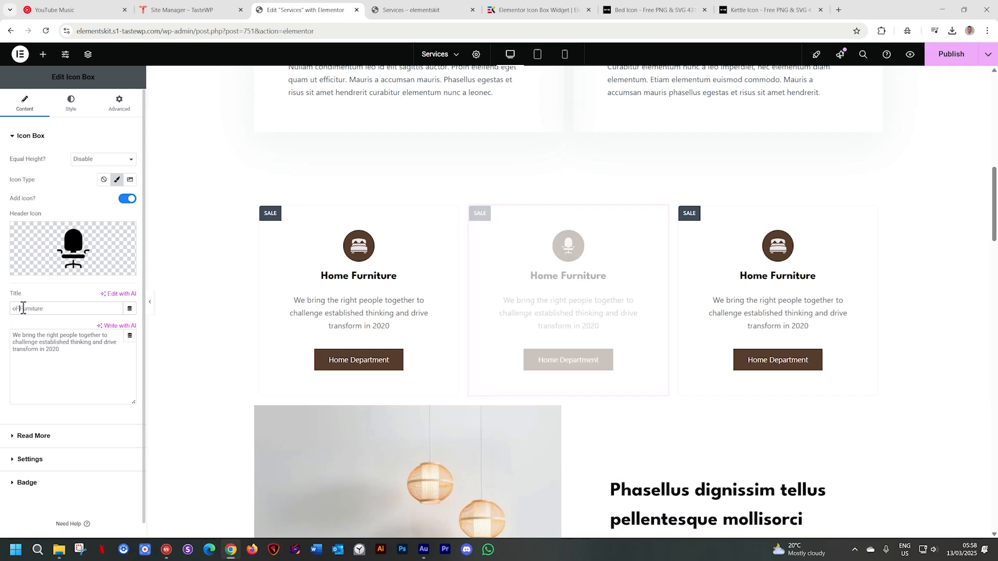
{"action": "key", "text": "BackSpace"}
{"action": "type", "text": "Oic"}
{"action": "type", "text": "ice"}
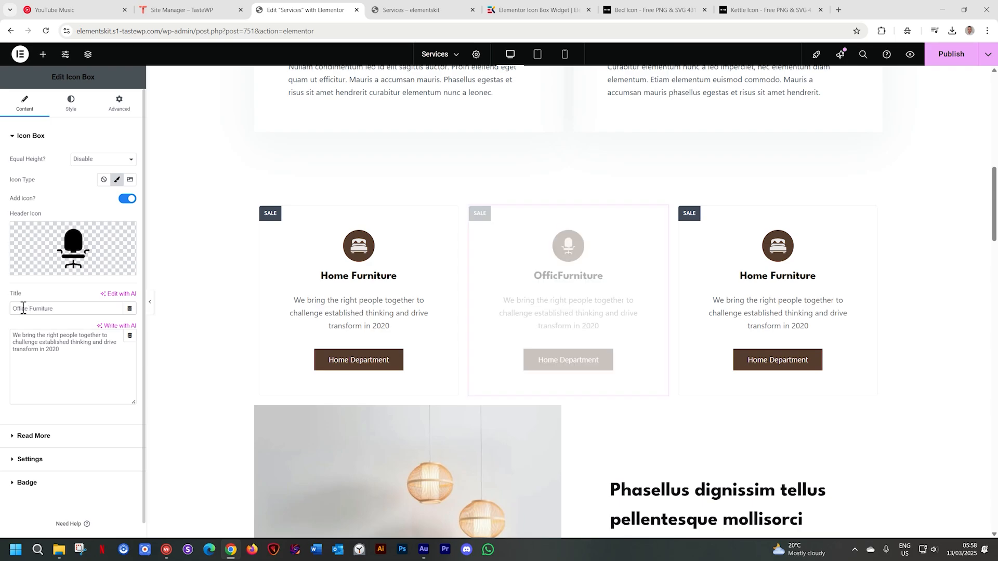
Turn off the SALE badge on the Office Furniture box and on the icon box in the third column
{"action": "left_click", "coordinate": [26, 483]}
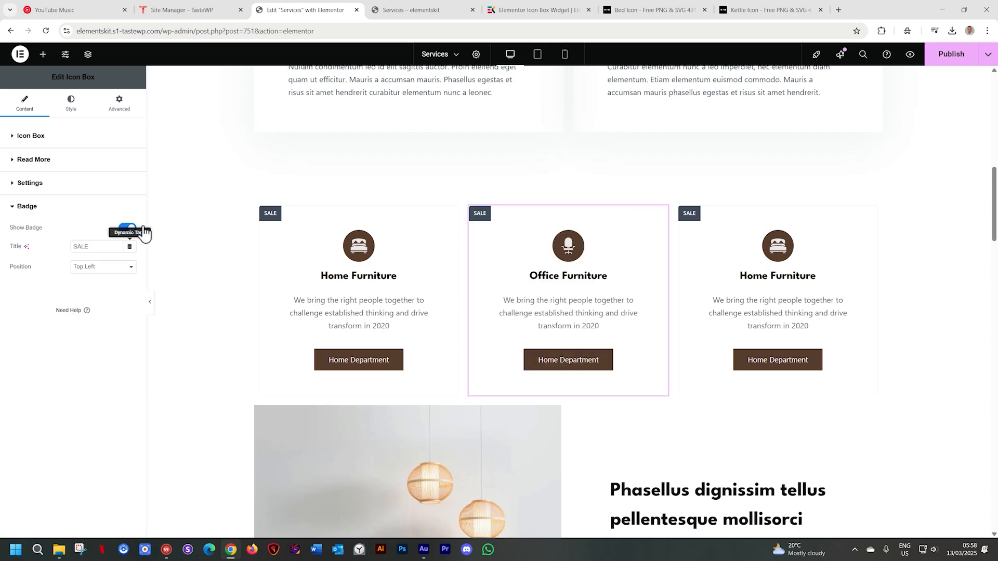
{"action": "left_click", "coordinate": [128, 229]}
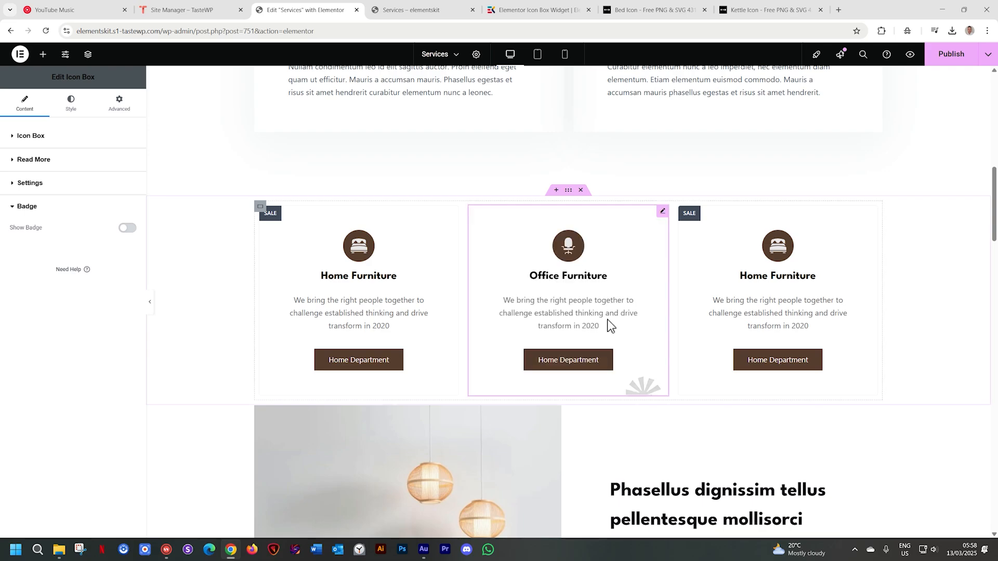
{"action": "left_click", "coordinate": [782, 279]}
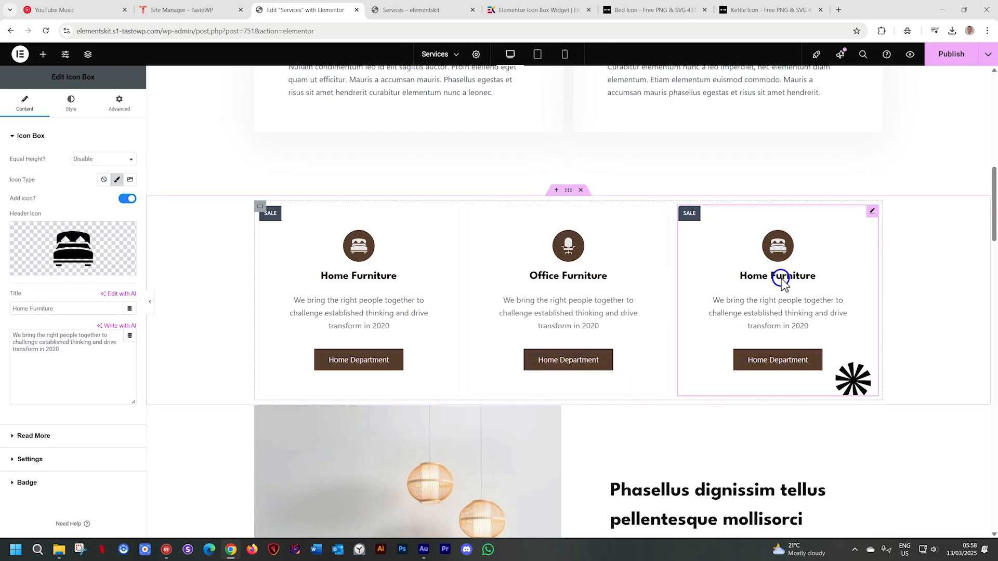
{"action": "left_click", "coordinate": [28, 483]}
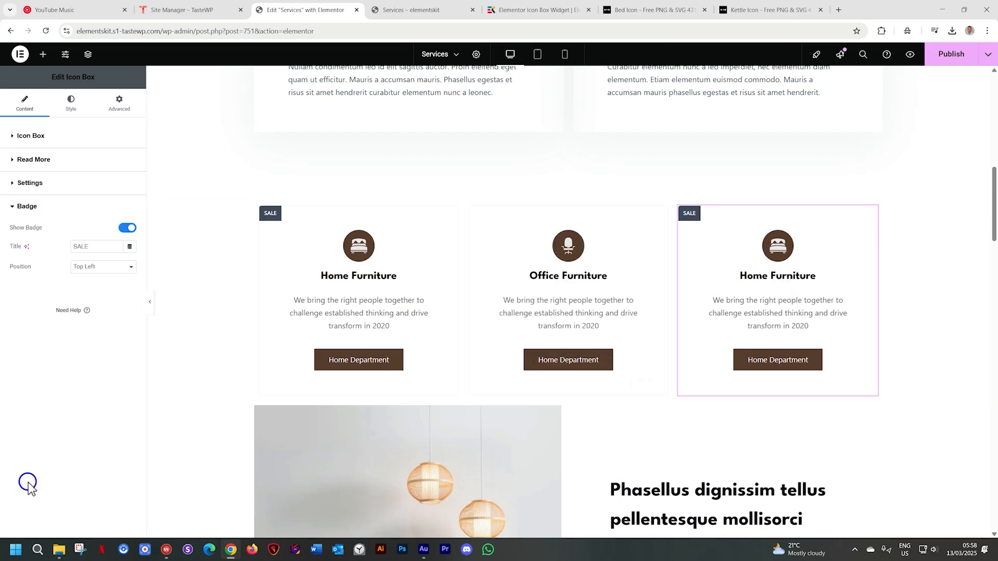
{"action": "left_click", "coordinate": [128, 230]}
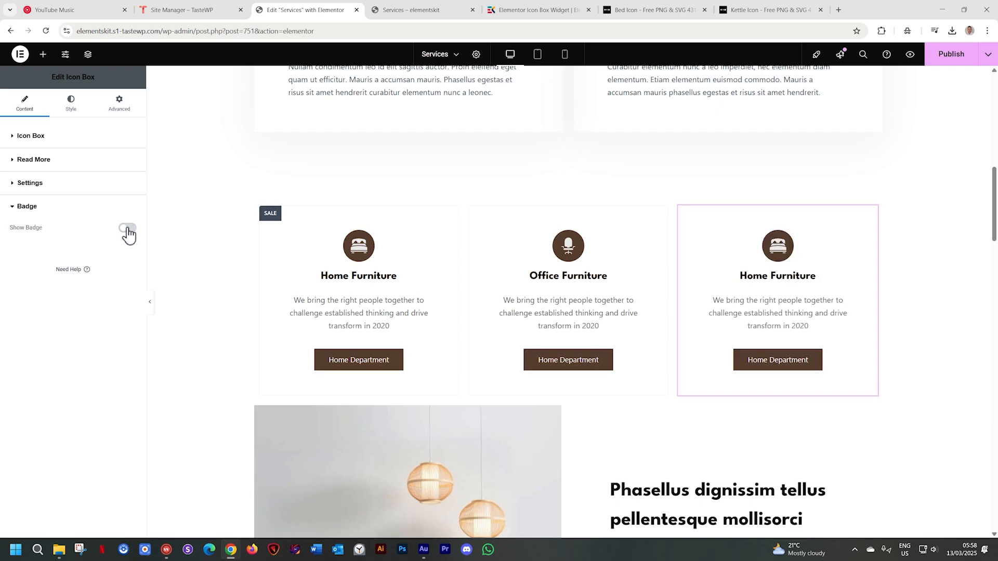
Replace the third icon box's header icon with the kettle image from the media library
{"action": "left_click", "coordinate": [30, 138]}
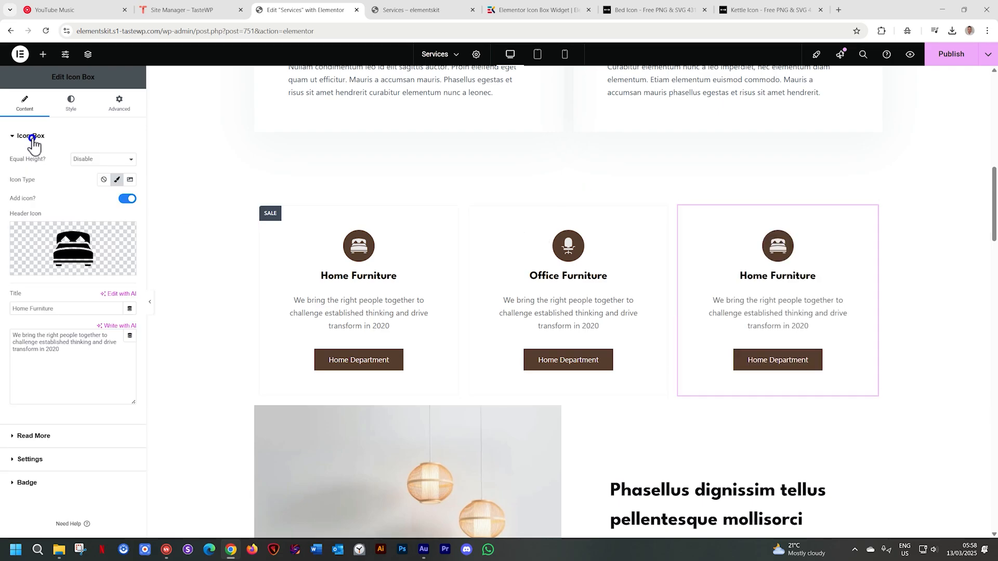
{"action": "left_click", "coordinate": [74, 247]}
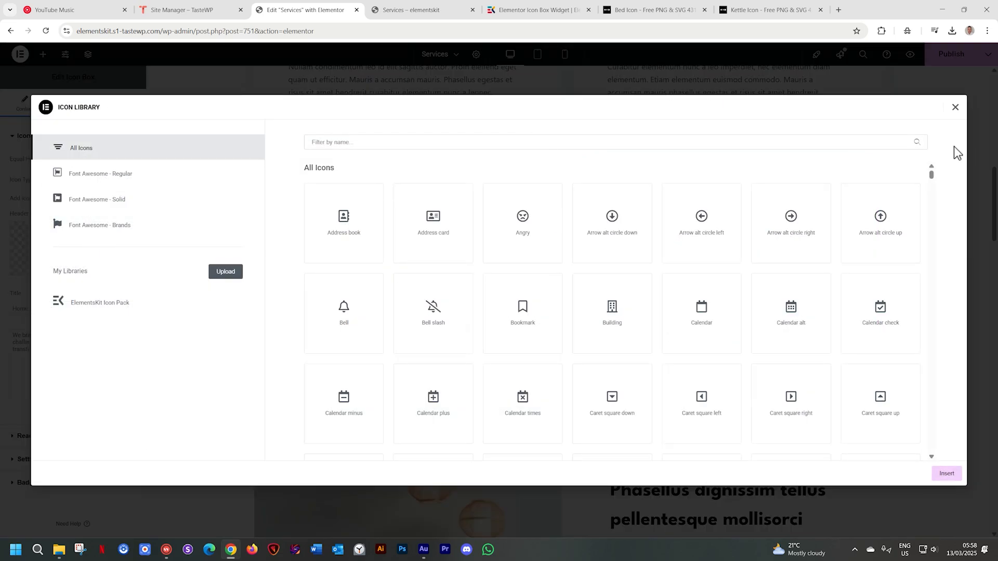
{"action": "left_click", "coordinate": [954, 110]}
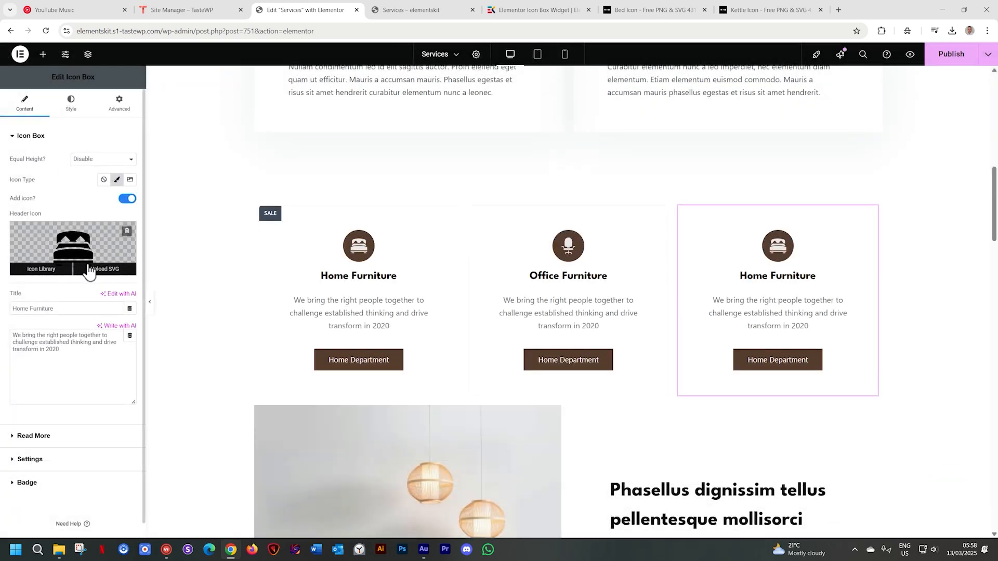
{"action": "left_click", "coordinate": [105, 270]}
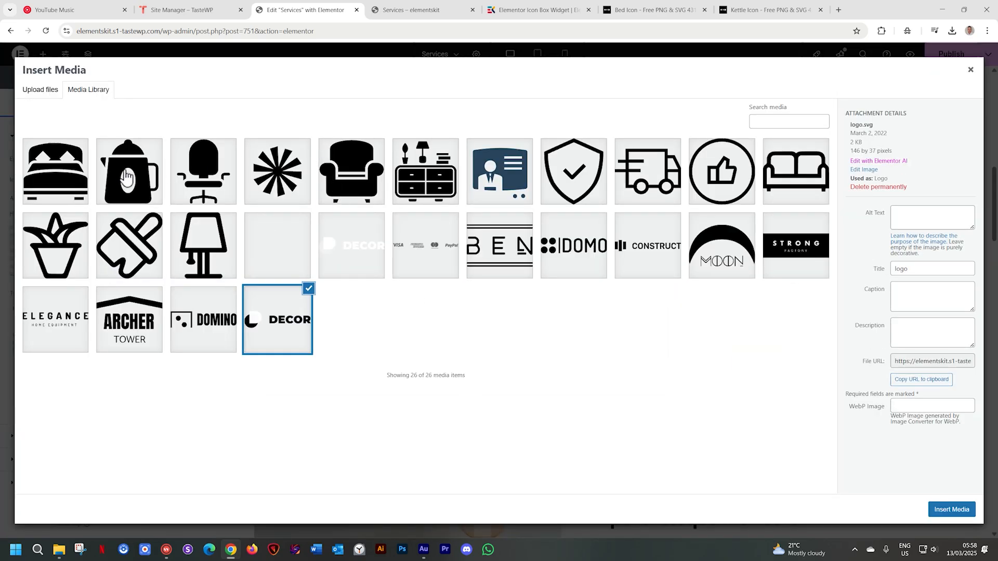
{"action": "left_click", "coordinate": [125, 174]}
{"action": "left_click", "coordinate": [944, 512]}
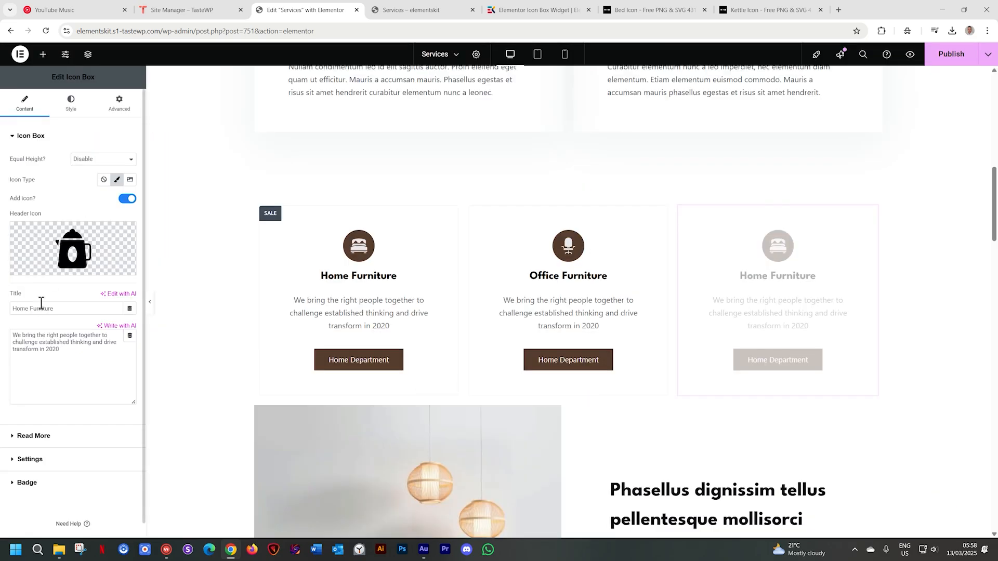
Change the third icon box's title to Appliances
{"action": "left_click_drag", "start_coordinate": [55, 308], "coordinate": [3, 304]}
{"action": "type", "text": "Ap"}
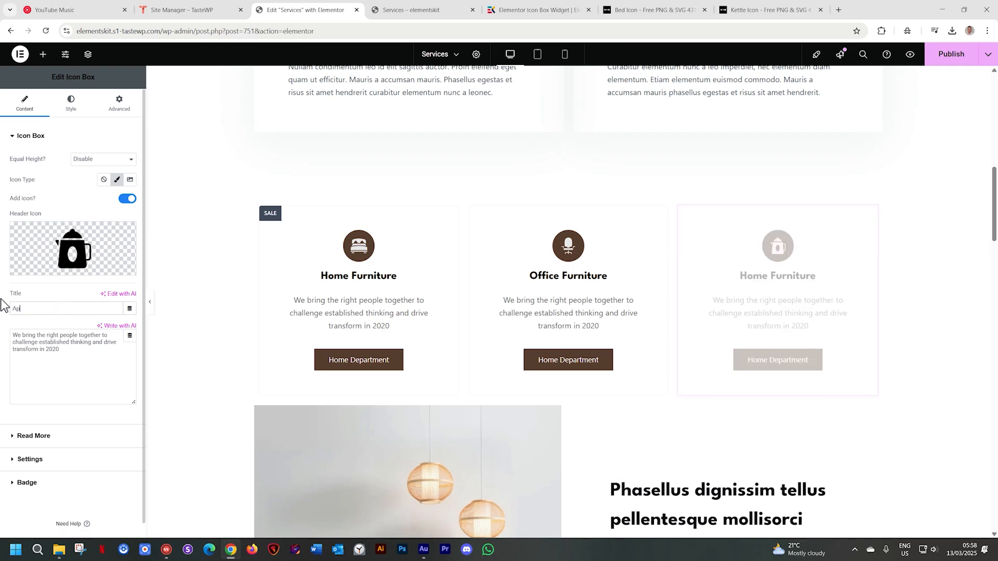
{"action": "type", "text": "pliances"}
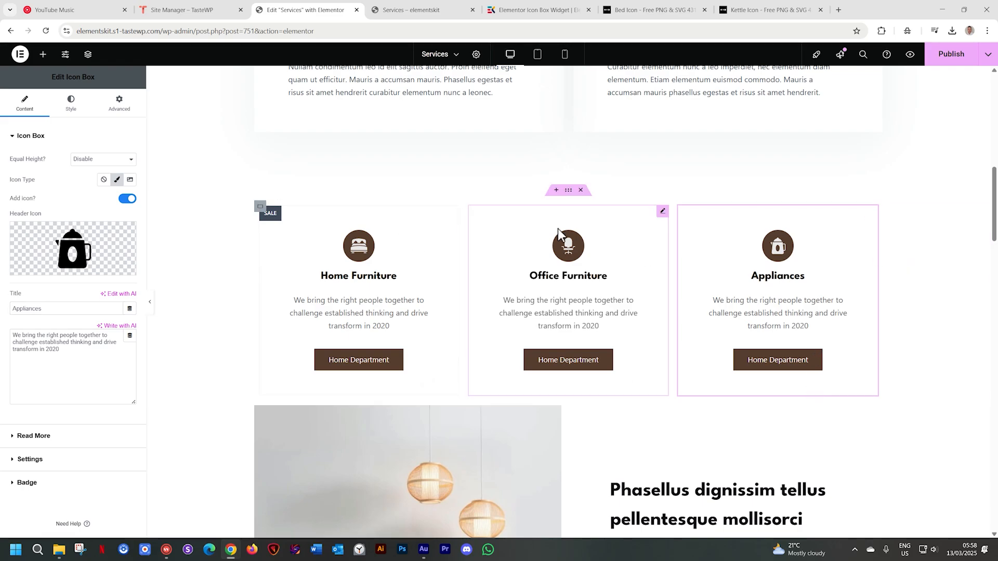
Give the container around the three icon boxes a classic background color sampled from the grey backdrop of the lamp photo below
{"action": "left_click", "coordinate": [569, 192]}
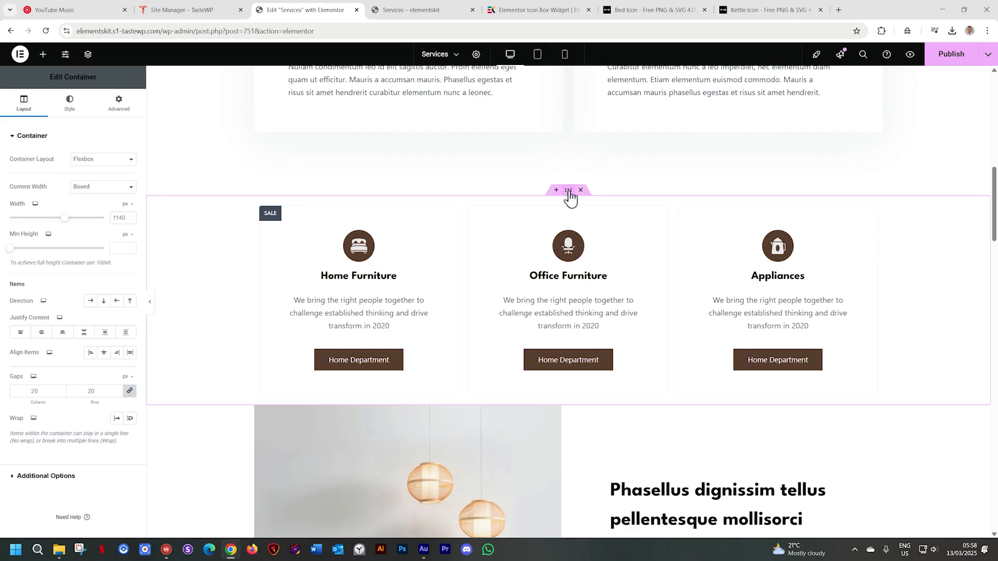
{"action": "left_click", "coordinate": [71, 105]}
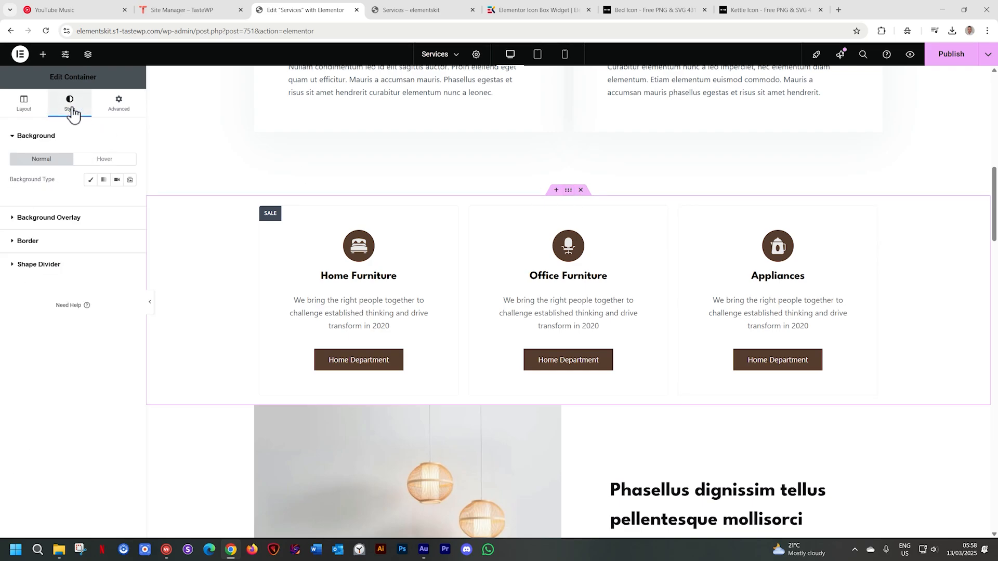
{"action": "left_click", "coordinate": [90, 180]}
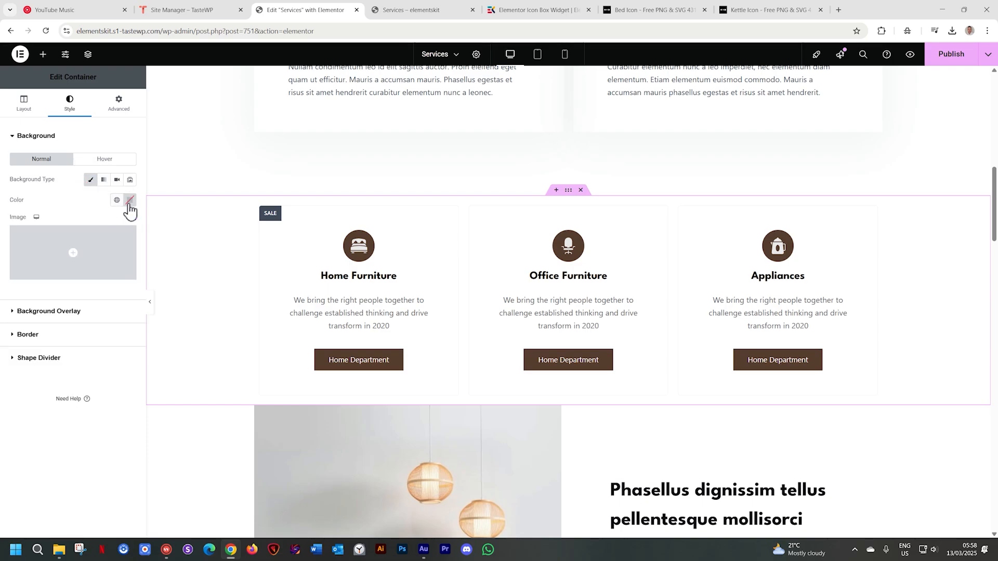
{"action": "left_click", "coordinate": [130, 201]}
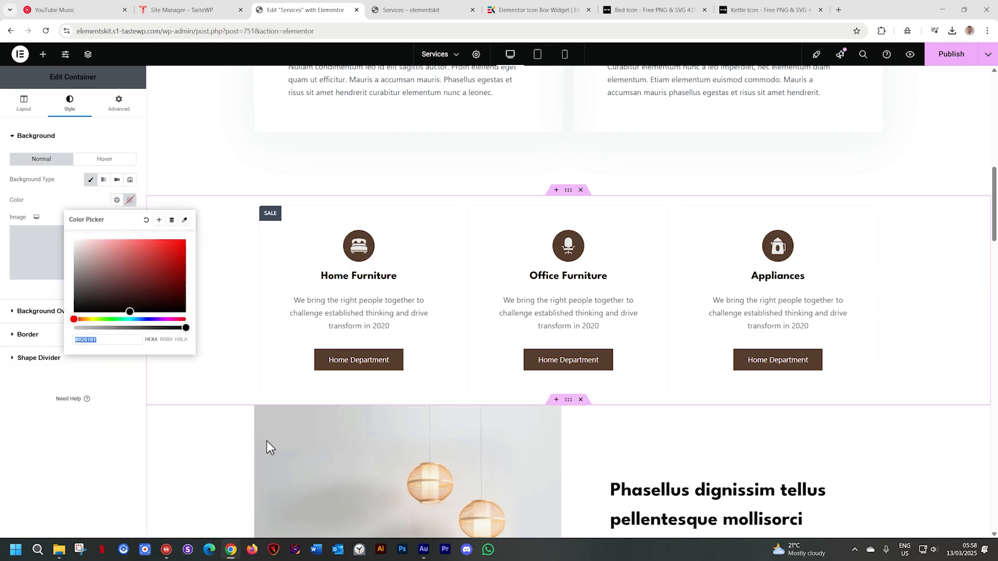
{"action": "left_click", "coordinate": [186, 222]}
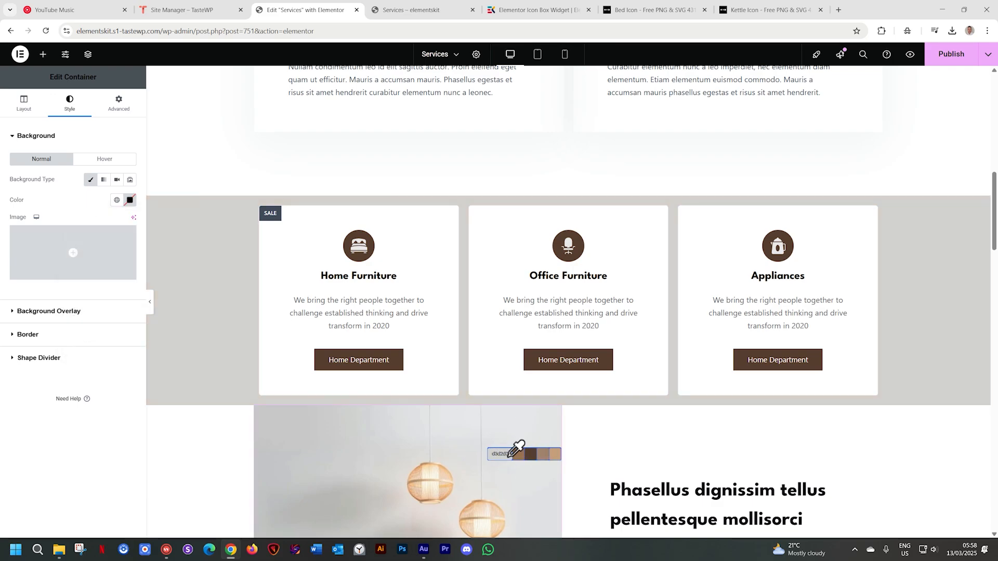
{"action": "left_click", "coordinate": [510, 455]}
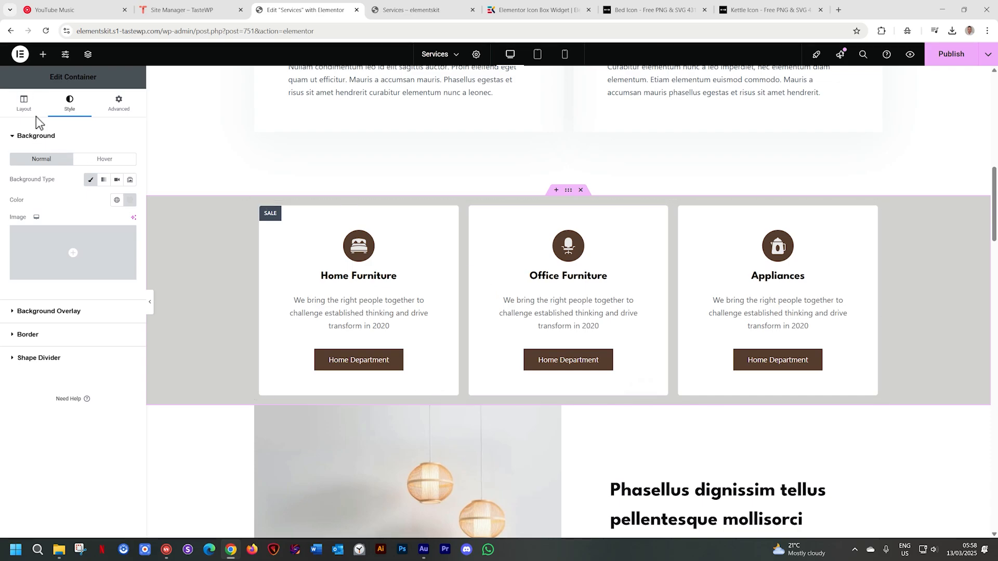
Set the icon box container's minimum height to 648 px and center its content vertically
{"action": "left_click", "coordinate": [25, 104]}
{"action": "left_click_drag", "start_coordinate": [12, 251], "coordinate": [54, 254]}
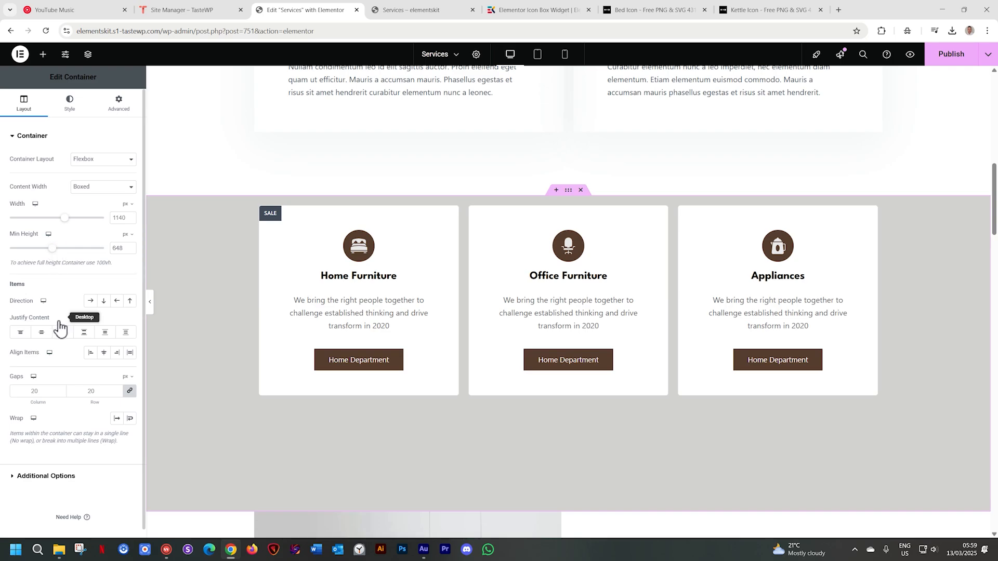
{"action": "left_click", "coordinate": [42, 333]}
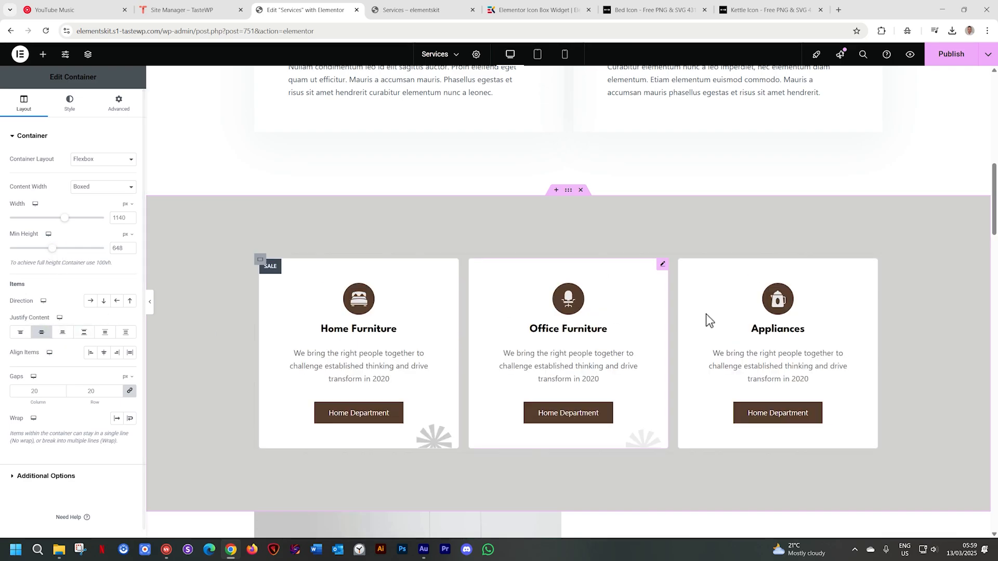
{"action": "scroll", "coordinate": [706, 314], "scroll_direction": "down", "scroll_amount": 2}
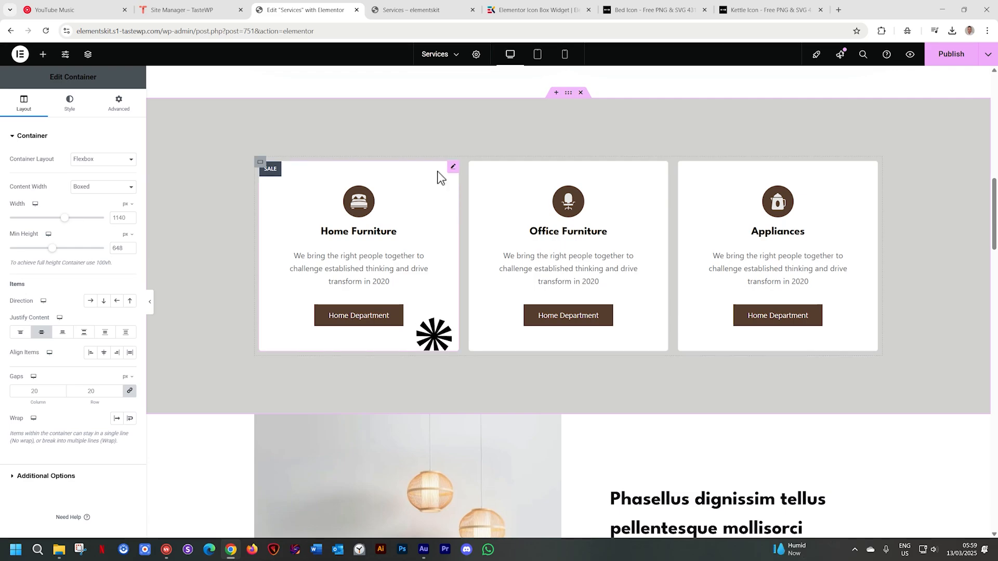
Set the Home Furniture box's watermark color to red #FF0202 and its watermark font size to 498
{"action": "left_click", "coordinate": [69, 104]}
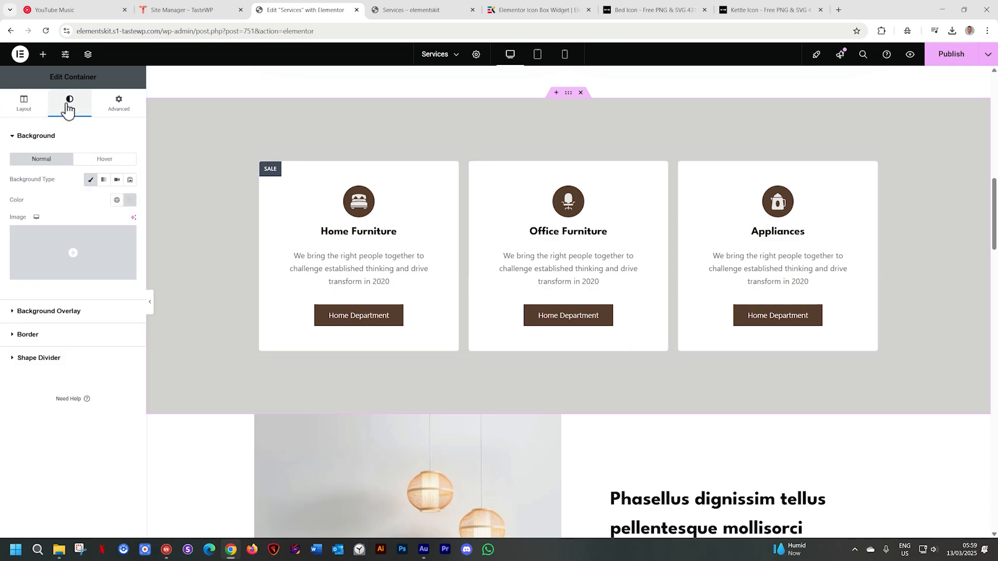
{"action": "left_click", "coordinate": [393, 194]}
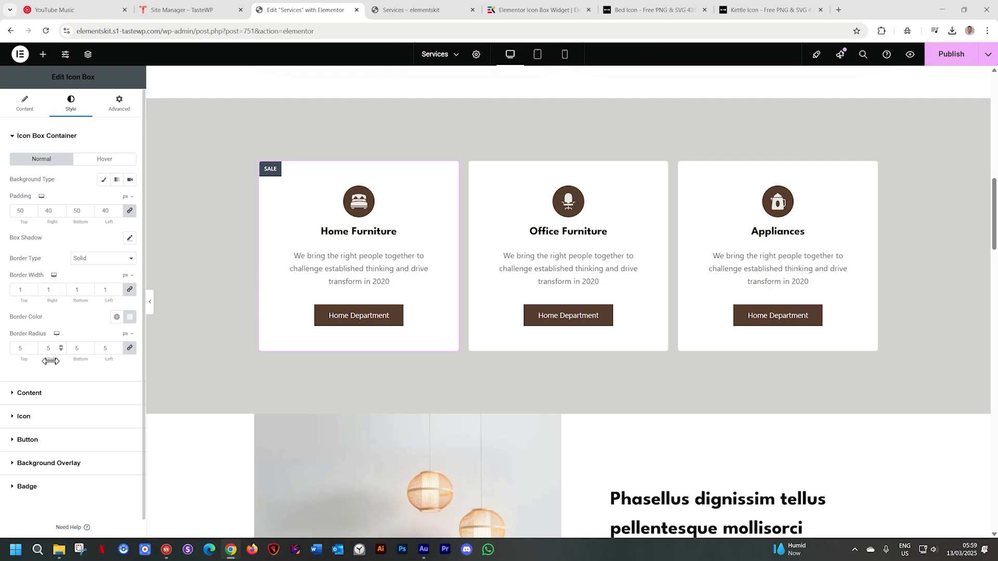
{"action": "left_click", "coordinate": [21, 393]}
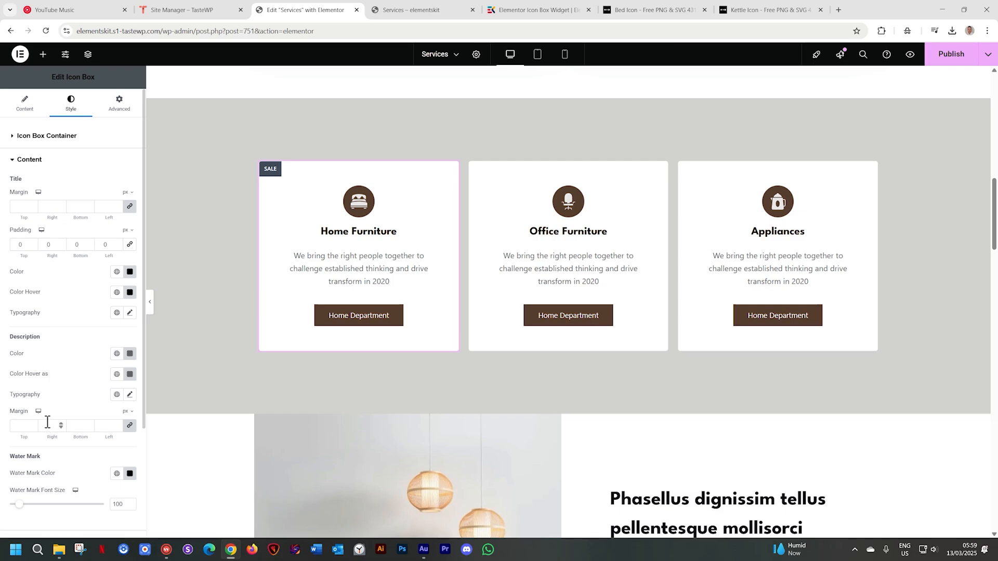
{"action": "scroll", "coordinate": [47, 422], "scroll_direction": "down", "scroll_amount": 2}
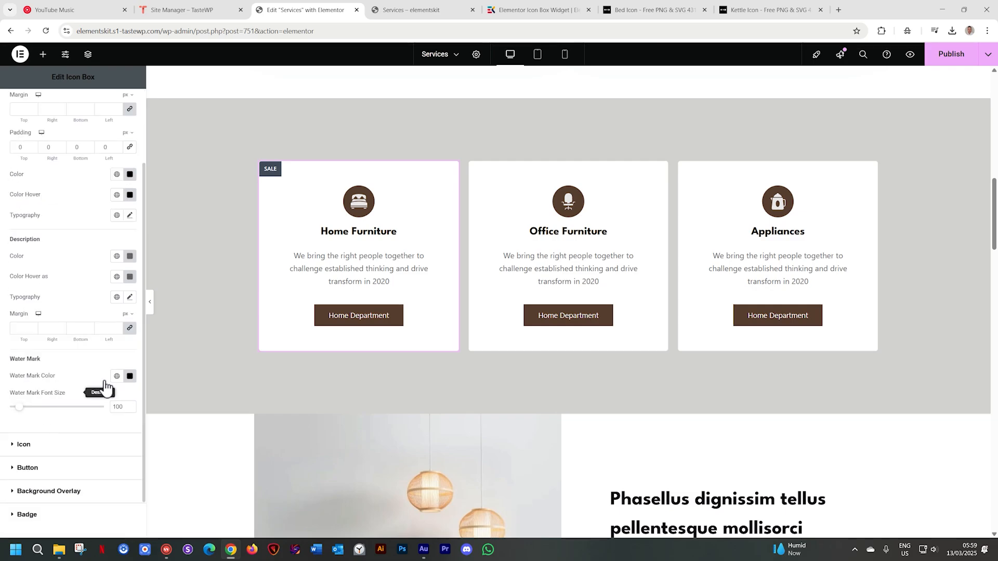
{"action": "left_click", "coordinate": [130, 376]}
{"action": "left_click", "coordinate": [132, 439]}
{"action": "left_click", "coordinate": [181, 416]}
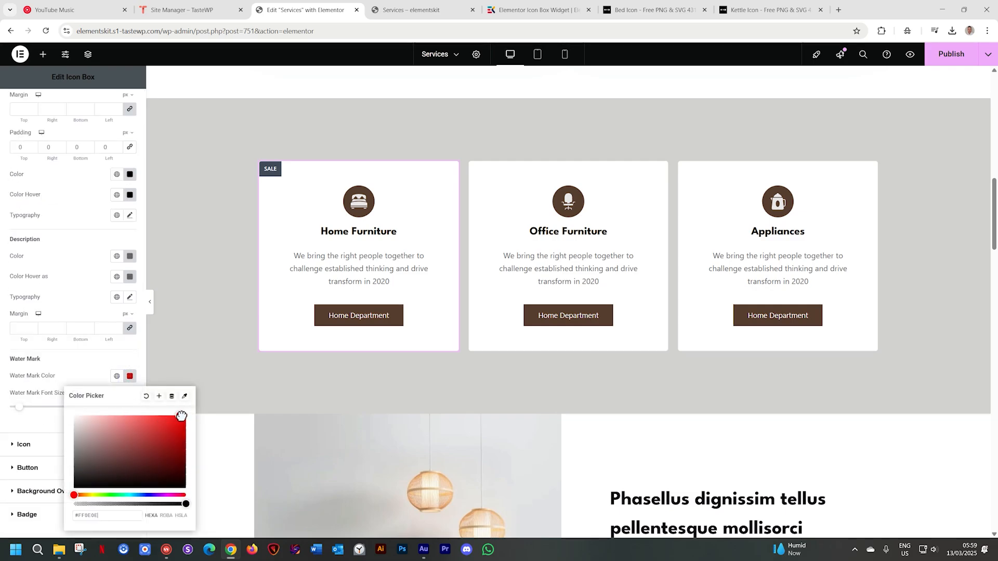
{"action": "left_click_drag", "start_coordinate": [182, 415], "coordinate": [185, 416]}
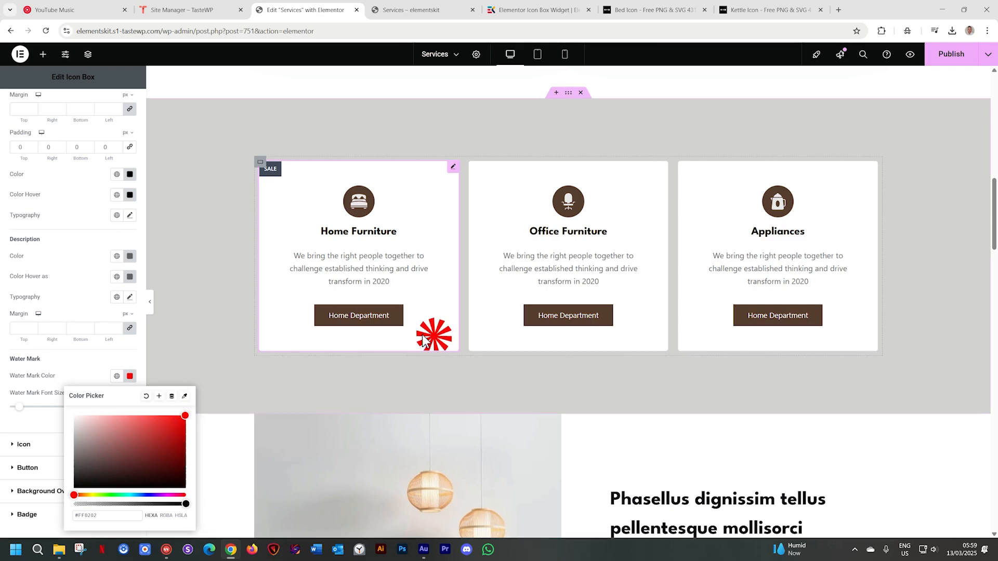
{"action": "left_click", "coordinate": [67, 369]}
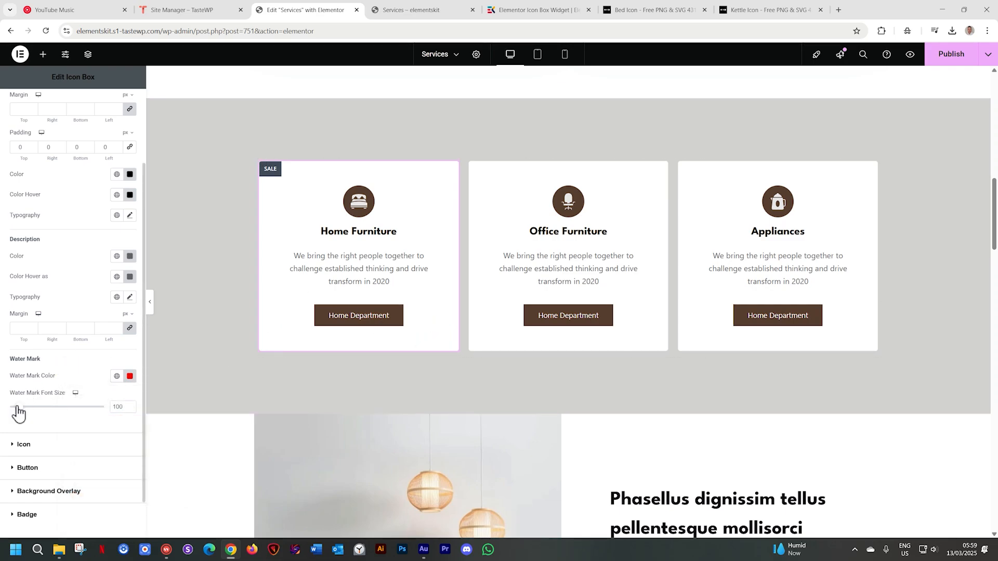
{"action": "left_click_drag", "start_coordinate": [18, 413], "coordinate": [56, 411]}
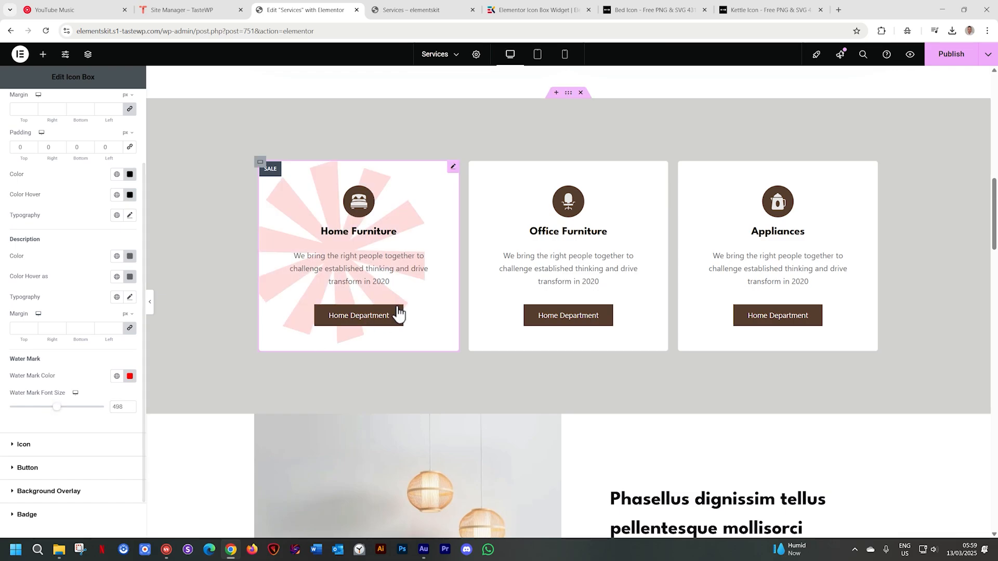